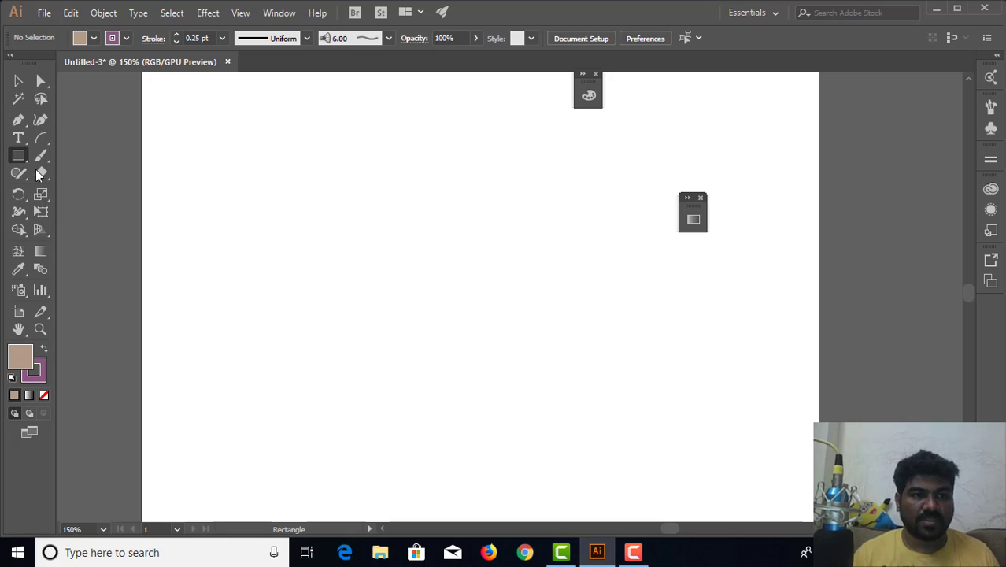
# Step: Draw a circle about 0.92 in across in the upper part of the artboard and fill it with green
pyautogui.rightClick(19, 155)
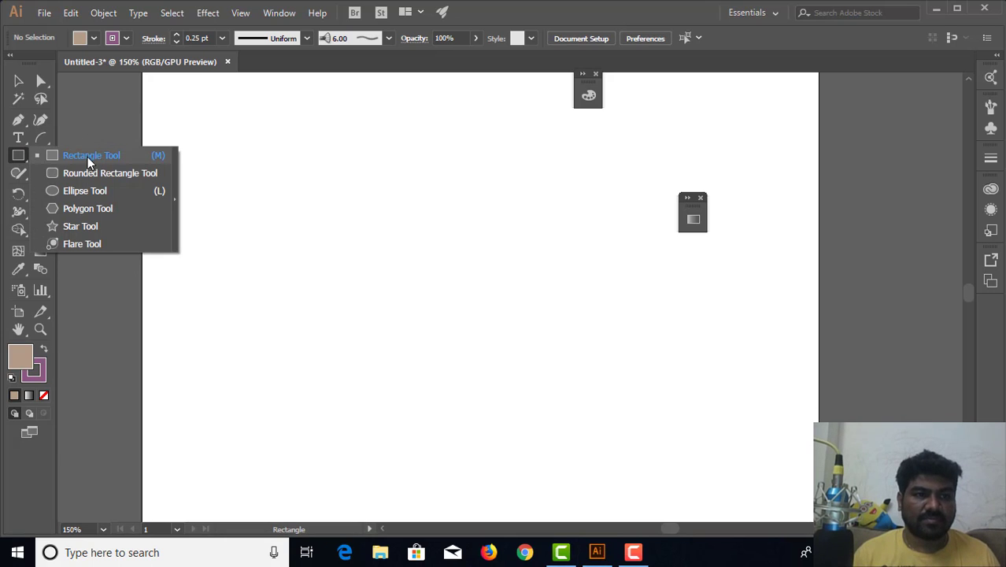
pyautogui.press('l')
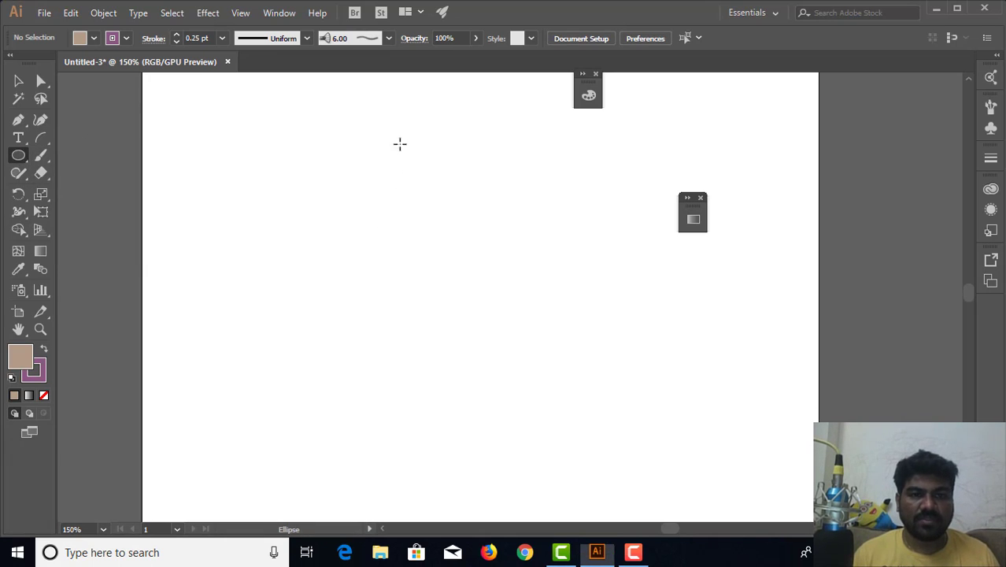
pyautogui.moveTo(373, 108); pyautogui.dragTo(442, 179)
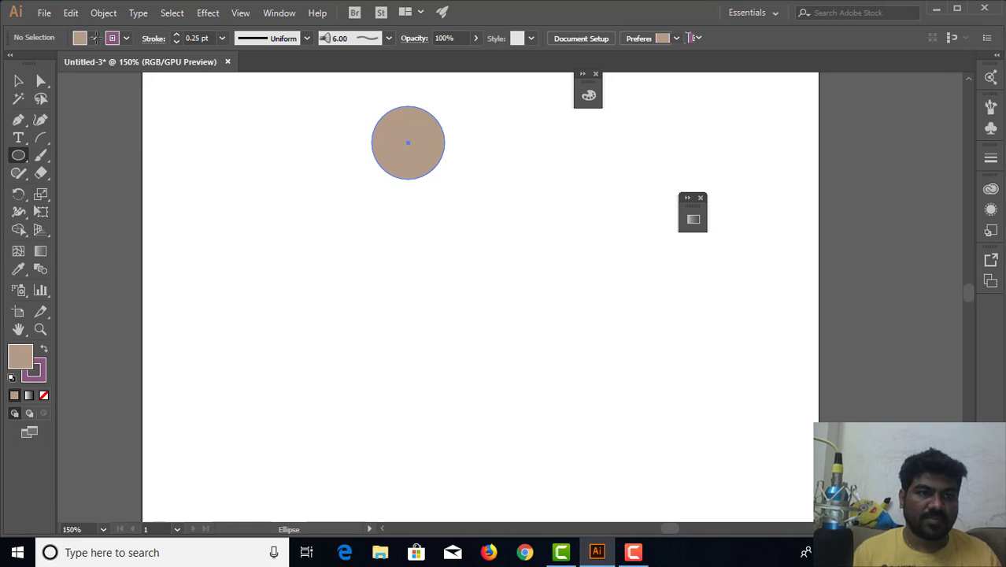
pyautogui.click(93, 38)
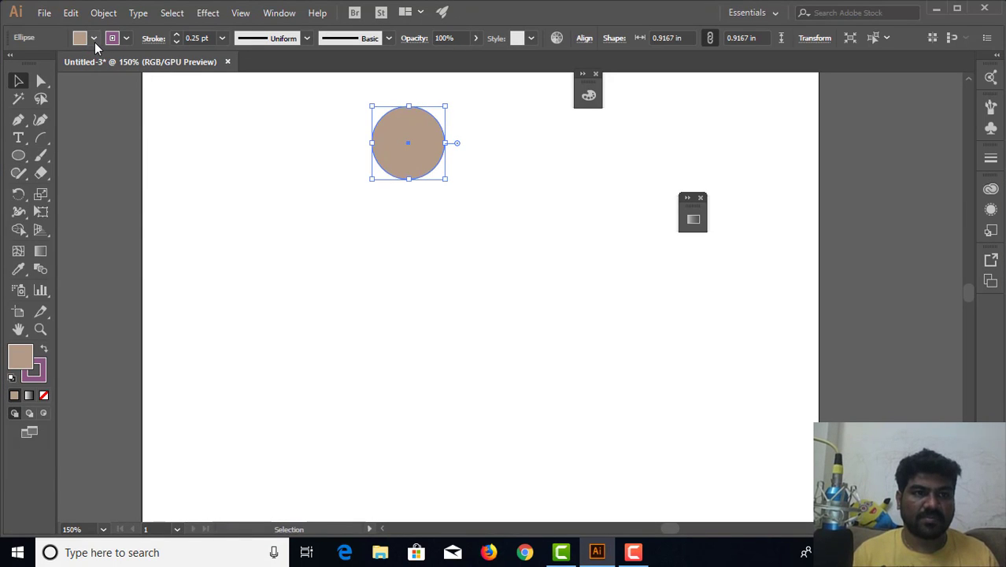
pyautogui.click(94, 42)
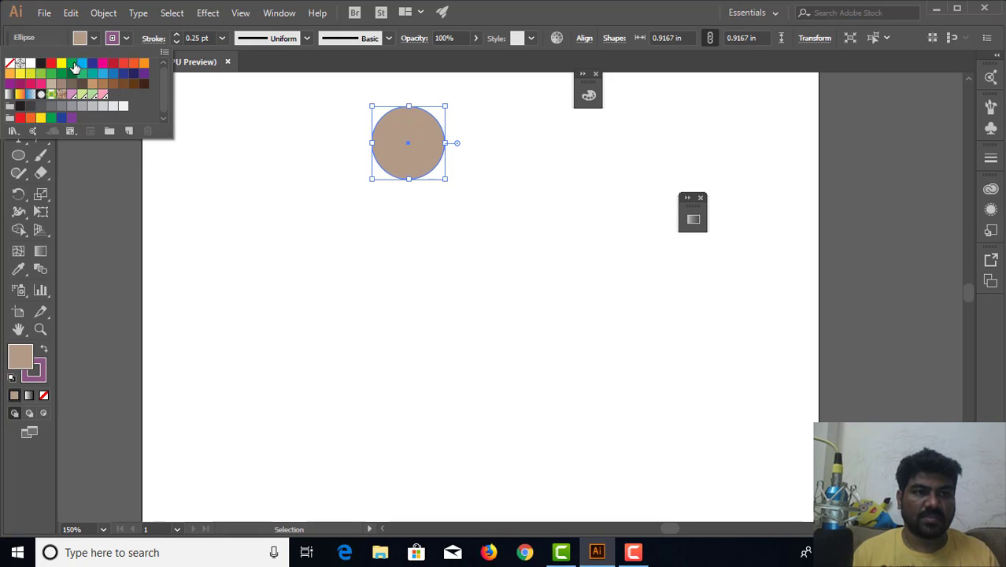
pyautogui.click(72, 63)
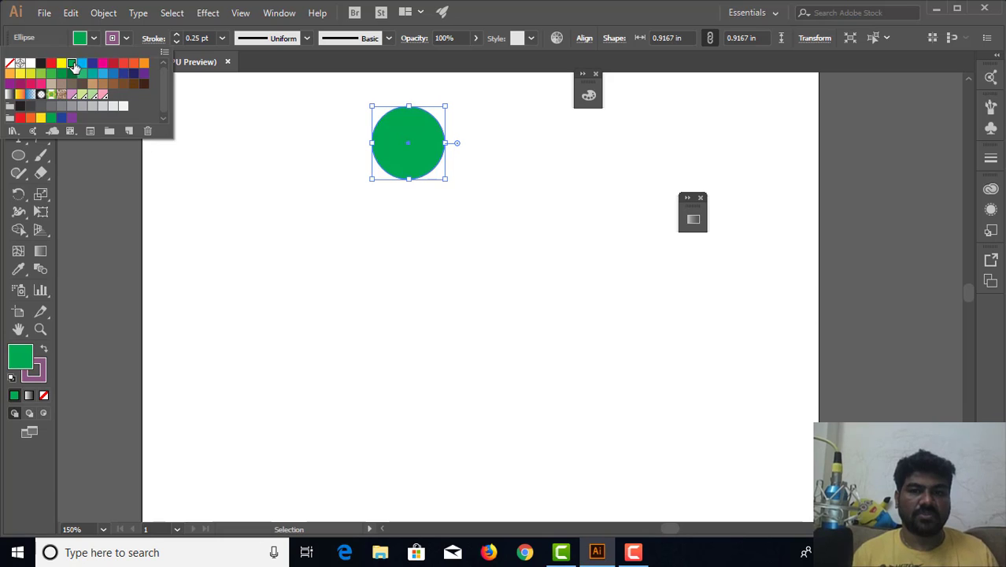
pyautogui.click(226, 153)
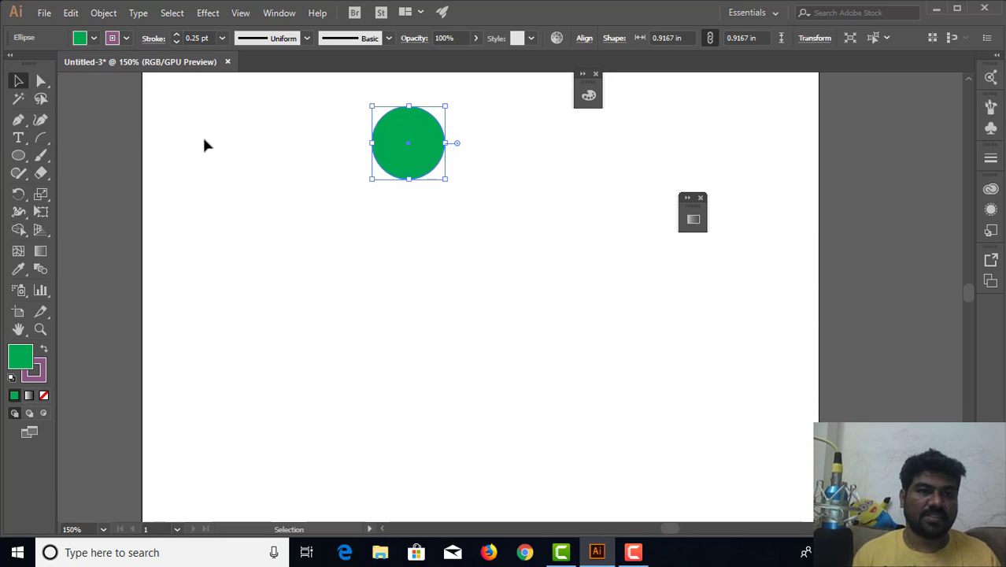
# Step: Draw a square about twice the circle's width well below the circle and fill it with yellow
pyautogui.click(19, 155)
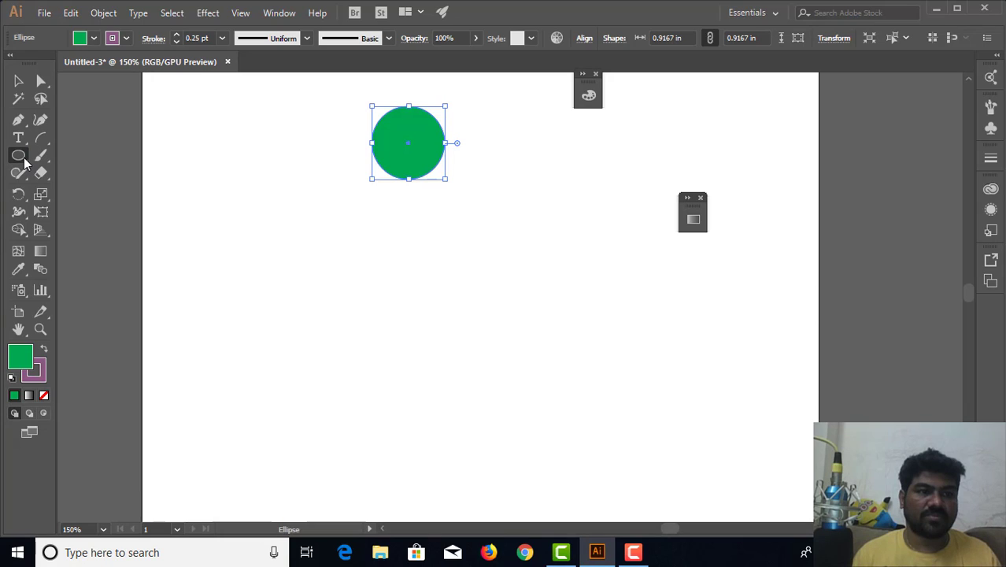
pyautogui.click(24, 158)
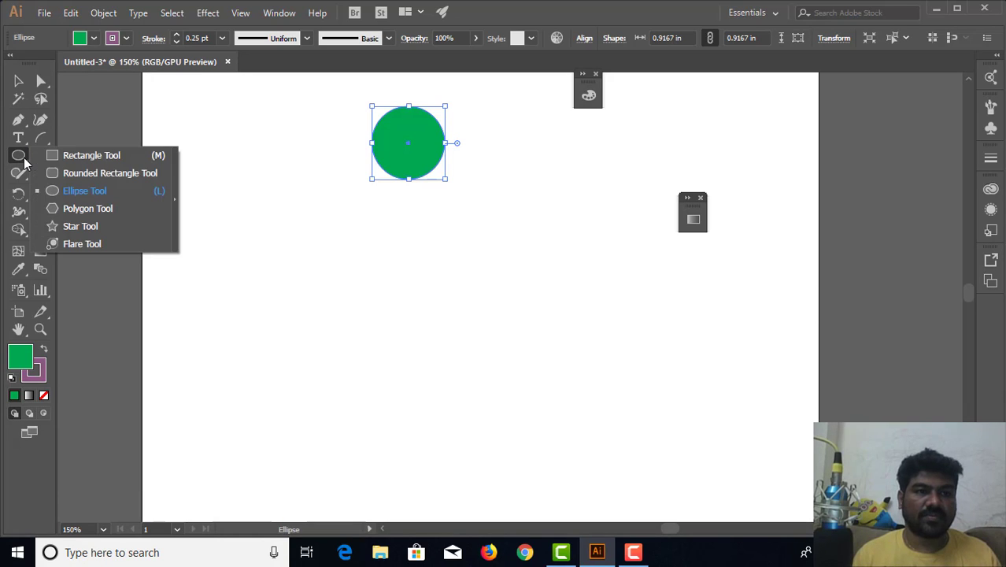
pyautogui.click(79, 155)
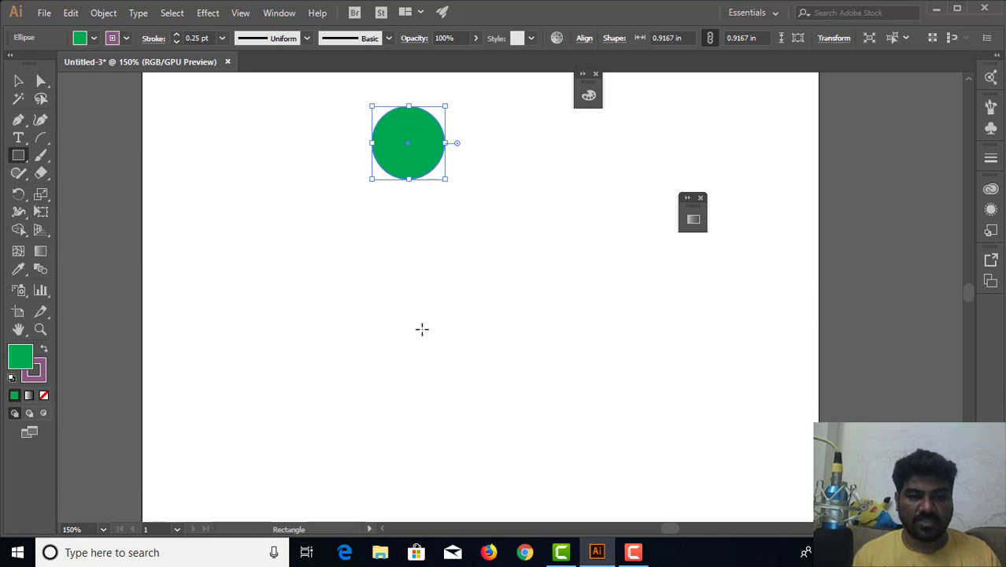
pyautogui.moveTo(385, 354); pyautogui.dragTo(533, 448)
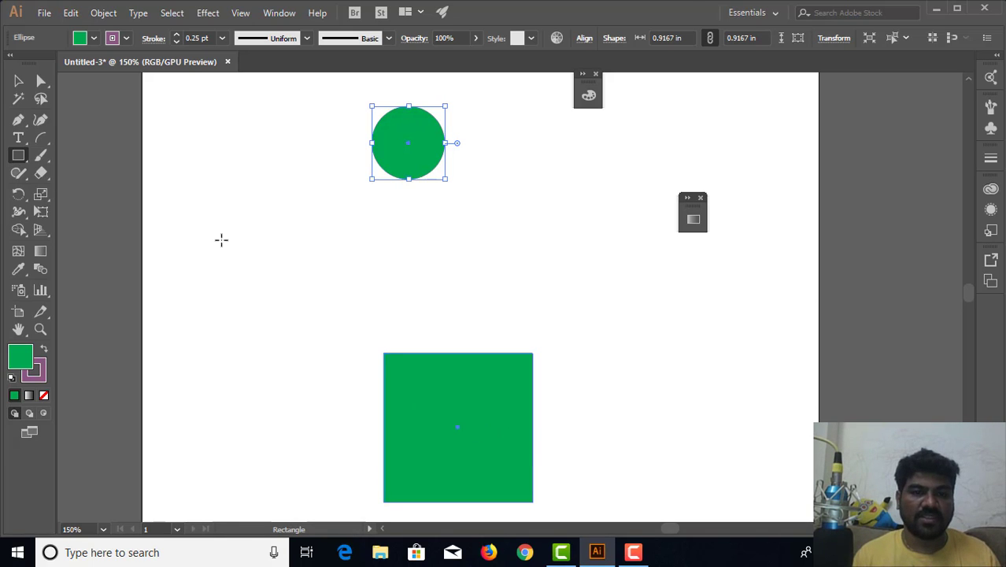
pyautogui.click(94, 39)
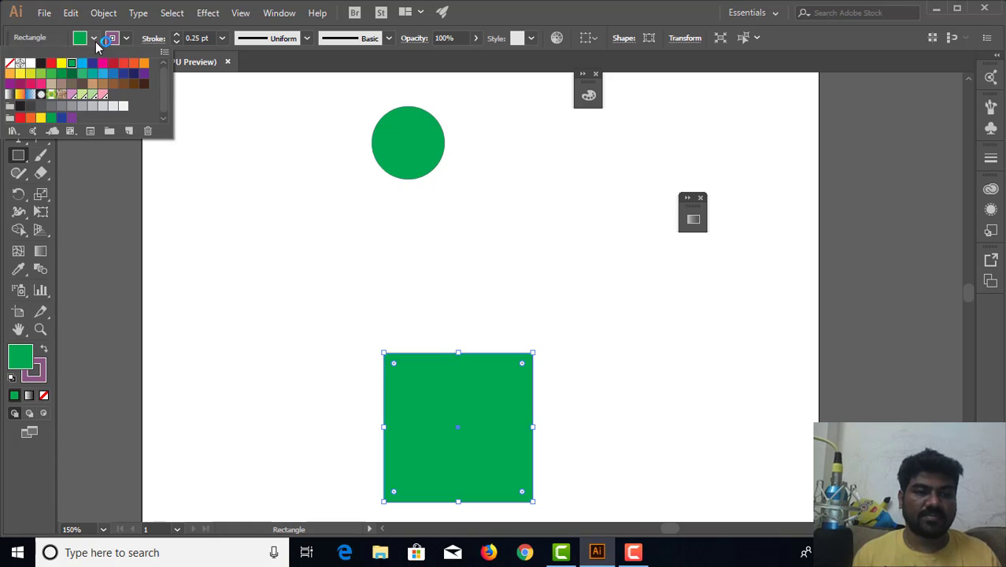
pyautogui.click(62, 64)
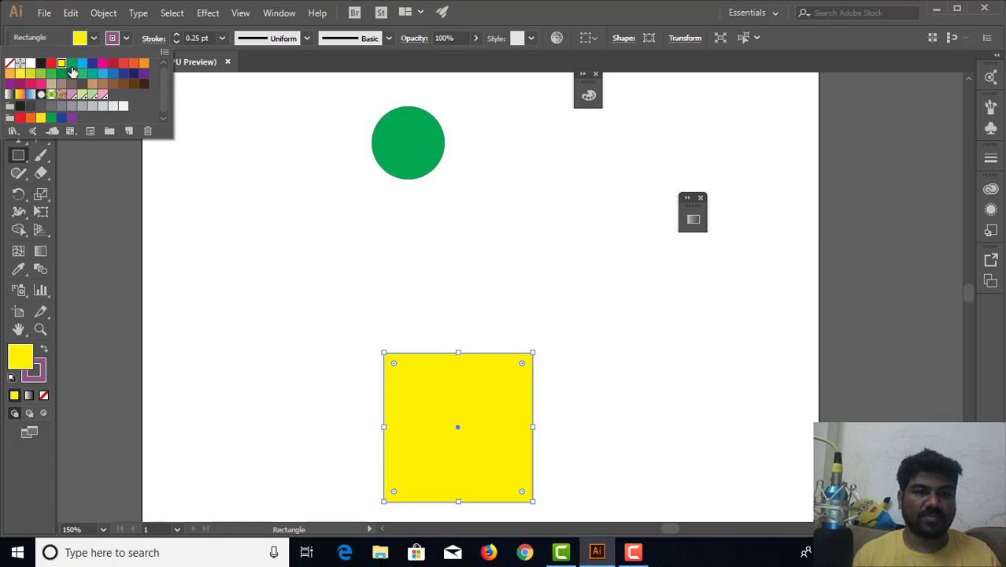
pyautogui.click(230, 187)
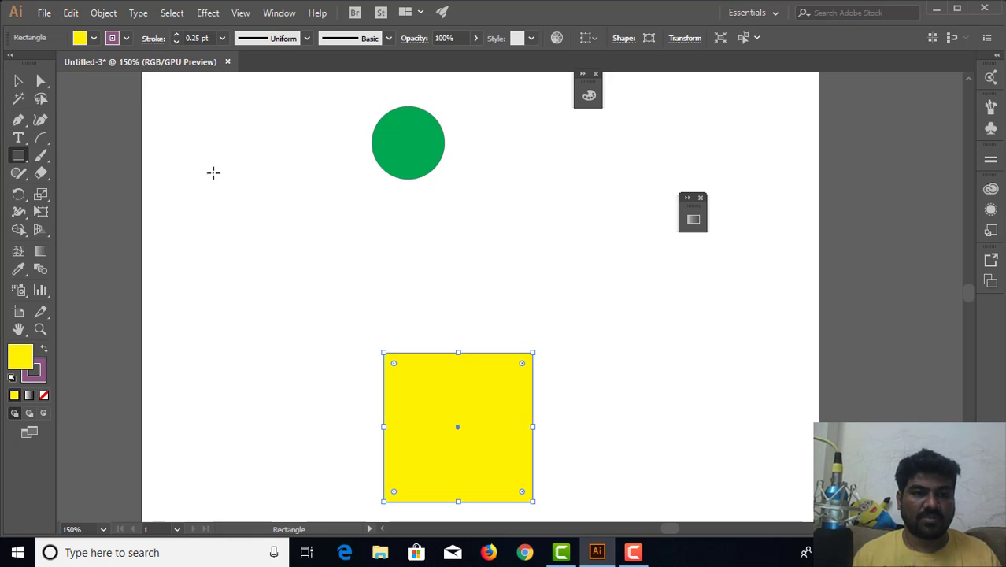
# Step: Move the green circle slightly up and left, and the yellow square slightly up and right
pyautogui.click(18, 81)
pyautogui.click(158, 172)
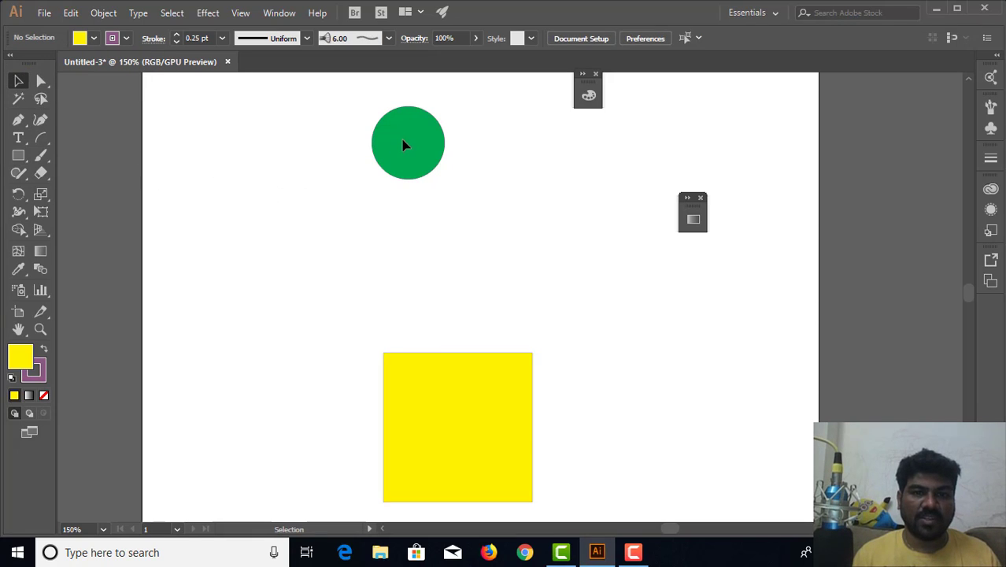
pyautogui.moveTo(408, 146); pyautogui.dragTo(386, 137)
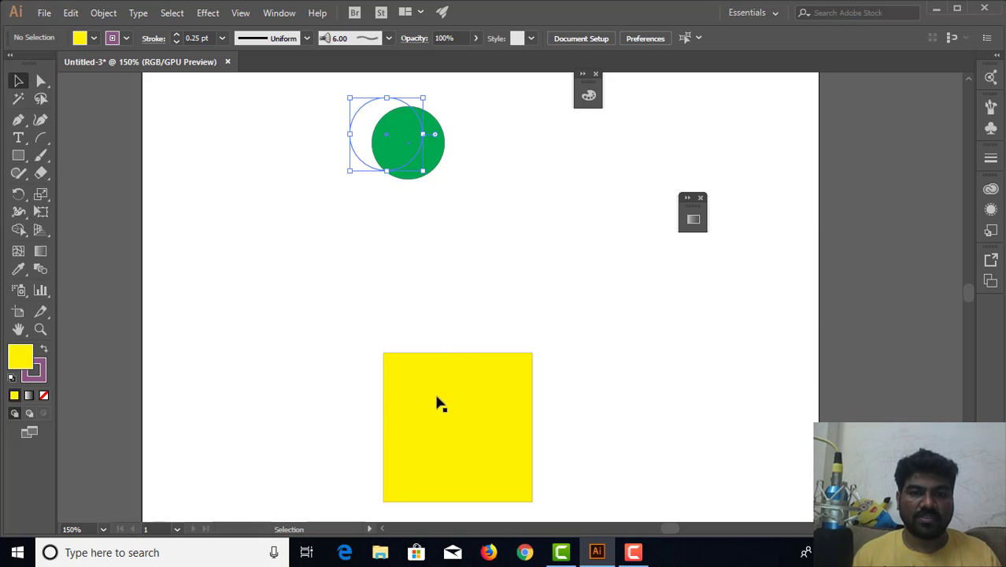
pyautogui.click(451, 373)
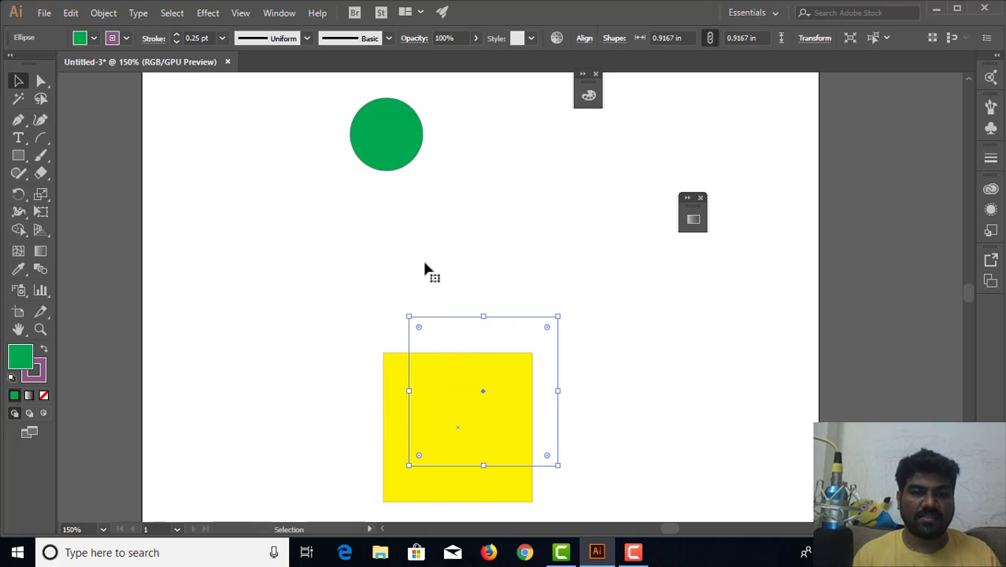
pyautogui.hotkey('ctrl', 'z')
pyautogui.click(401, 243)
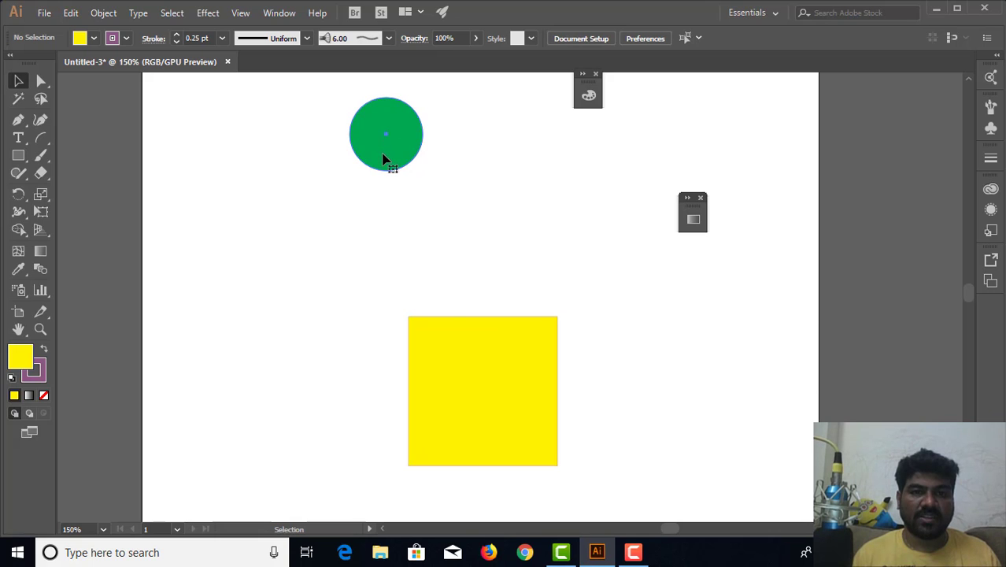
# Step: Select both shapes and blend the green circle into the yellow square with the Blend tool
pyautogui.click(384, 155)
pyautogui.moveTo(307, 111); pyautogui.dragTo(541, 443)
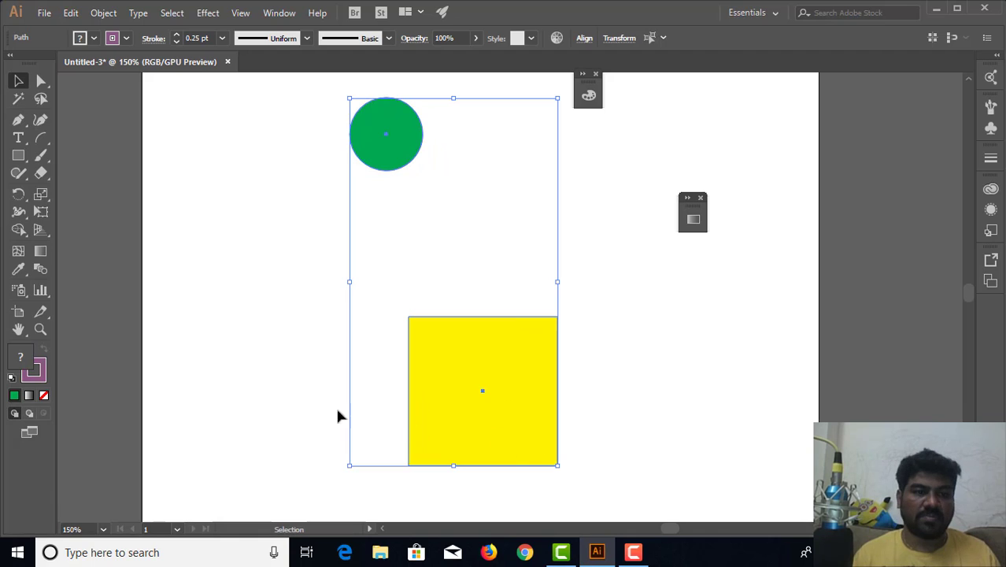
pyautogui.click(39, 269)
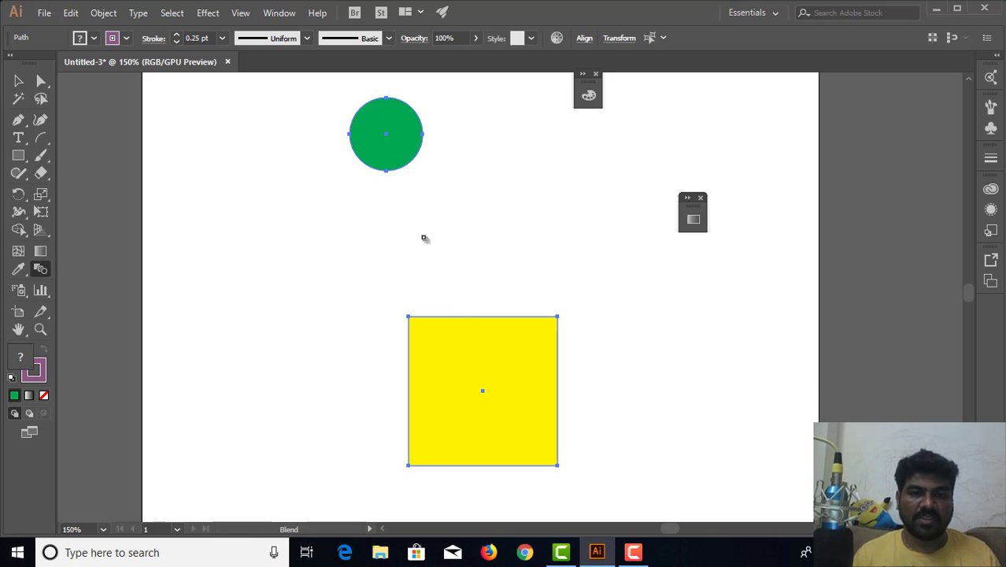
pyautogui.click(381, 122)
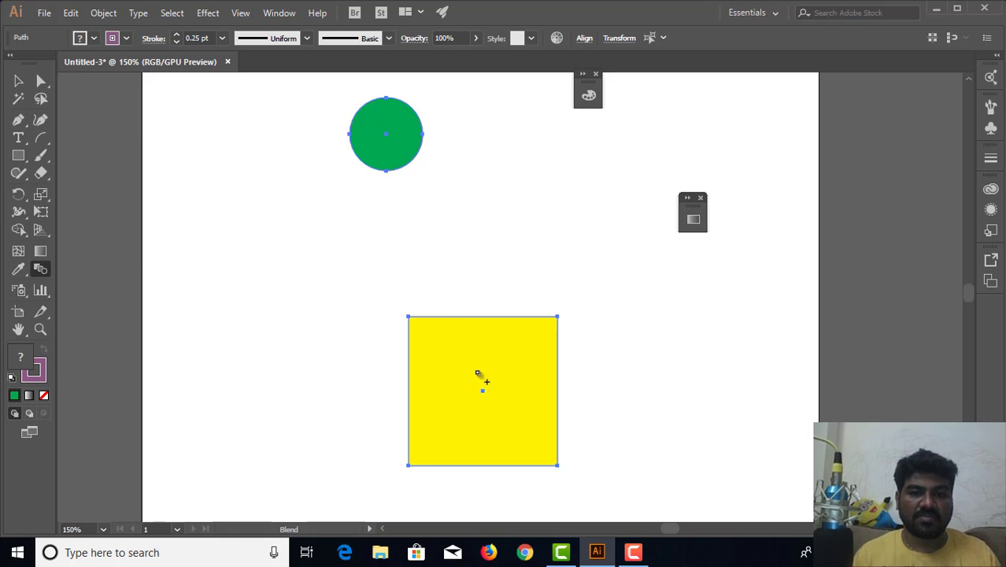
pyautogui.click(479, 379)
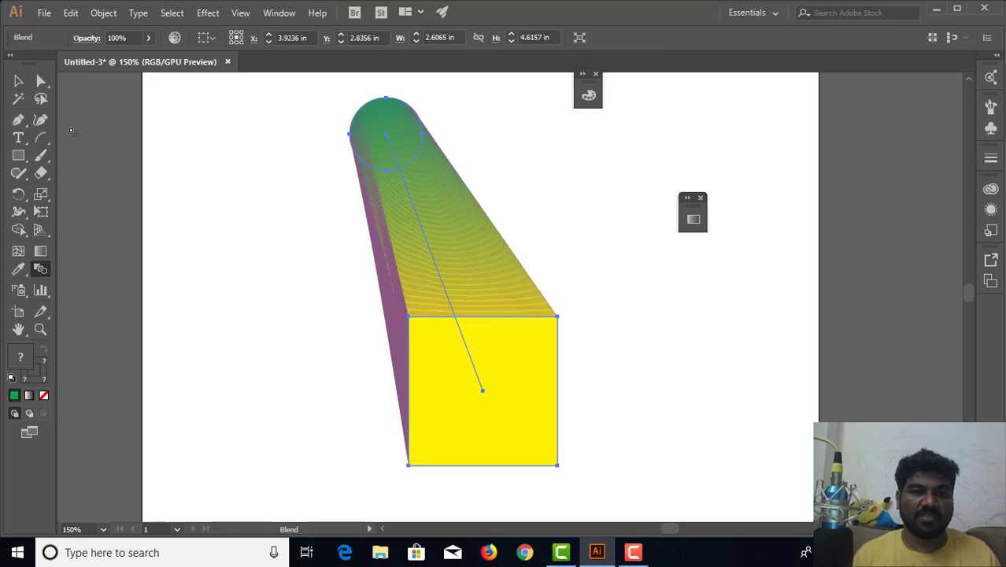
pyautogui.click(19, 81)
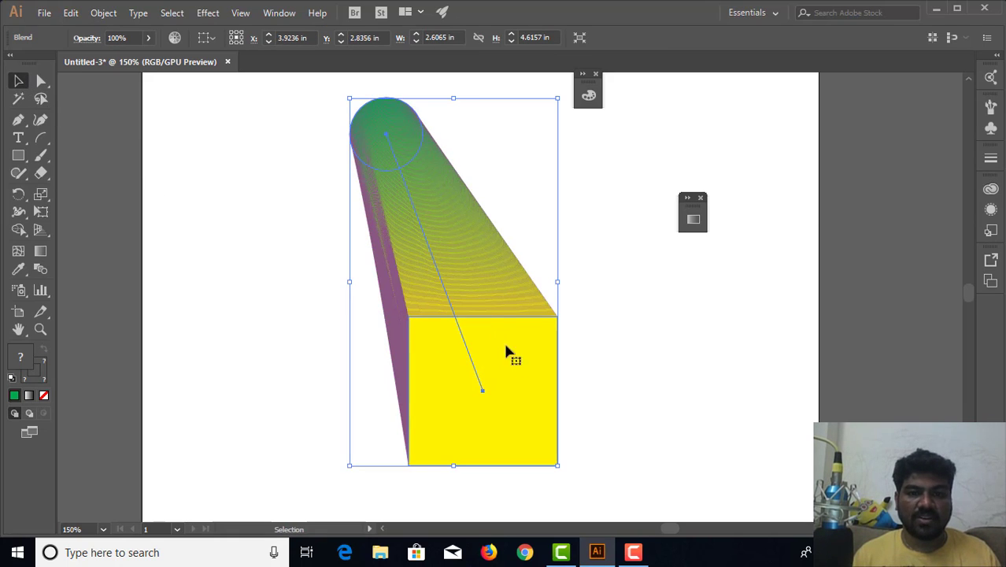
# Step: Isolate the blend and move its yellow square down and left so it sits almost directly beneath the green circle
pyautogui.hotkey('ctrl', '-')
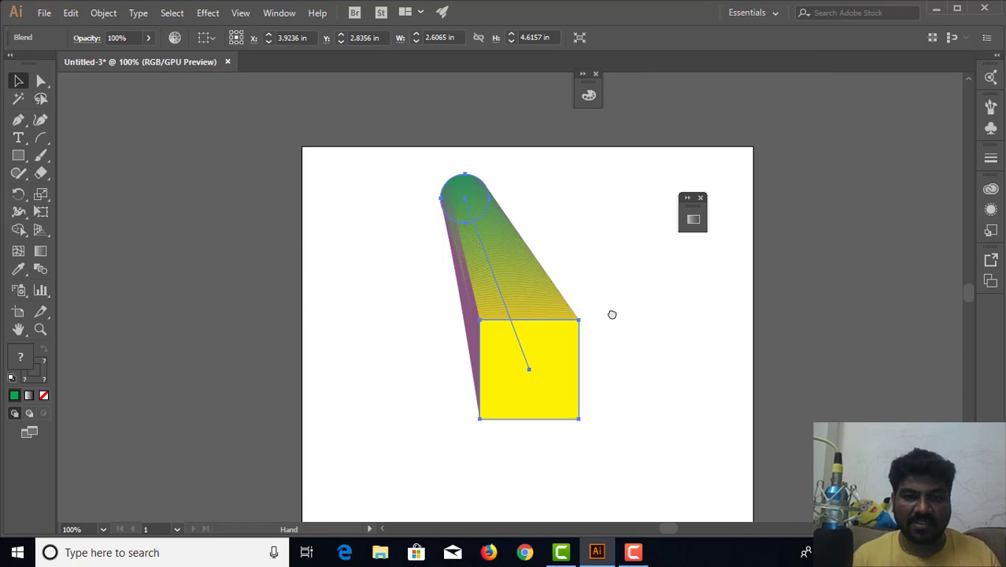
pyautogui.moveTo(610, 311); pyautogui.dragTo(532, 243)
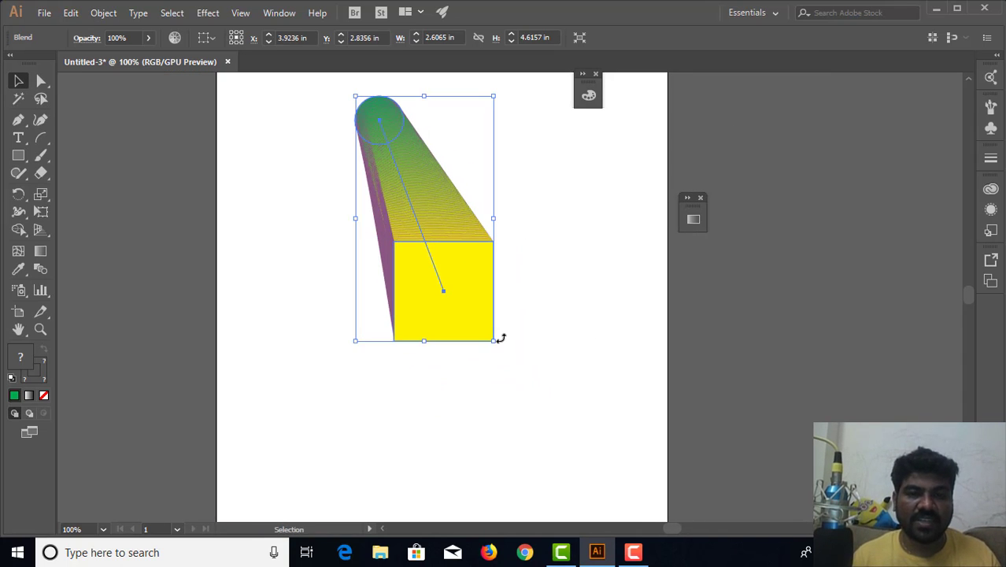
pyautogui.click(534, 330)
pyautogui.click(459, 325)
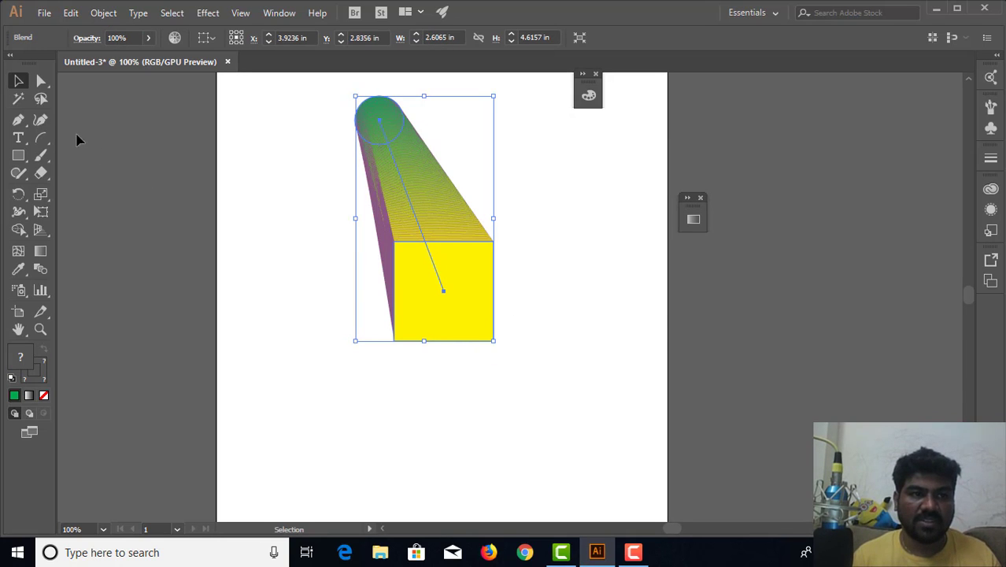
pyautogui.click(40, 81)
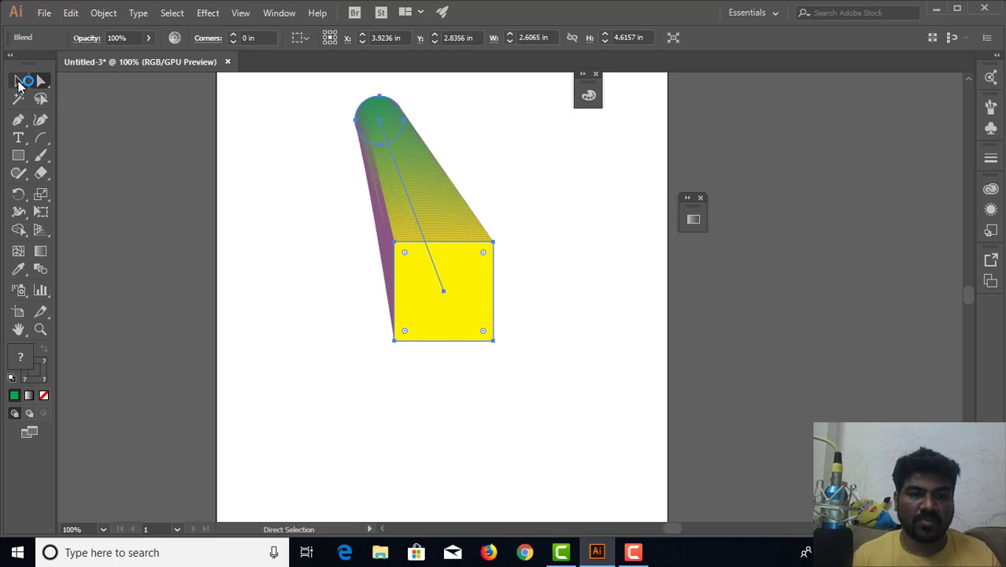
pyautogui.click(19, 82)
pyautogui.doubleClick(456, 311)
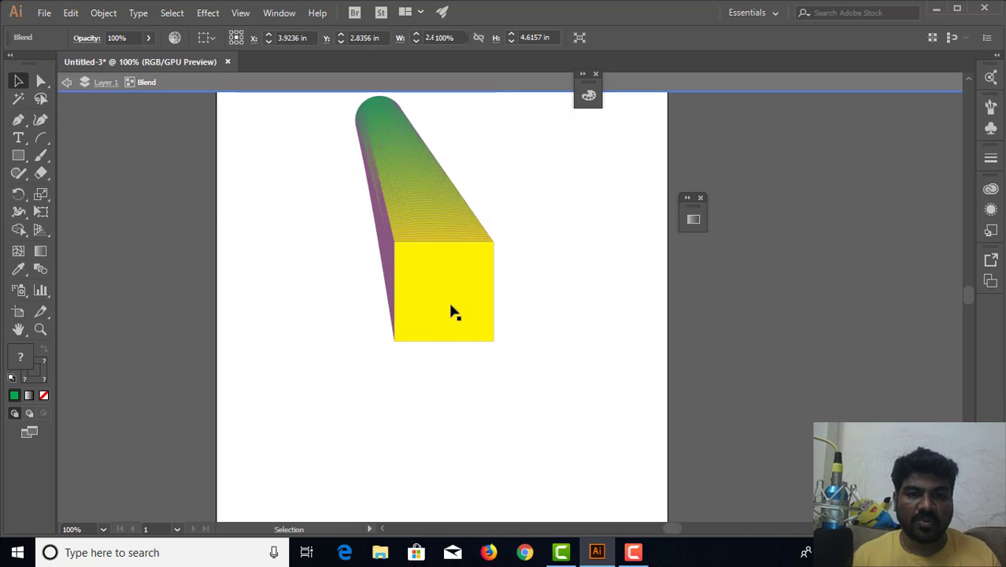
pyautogui.moveTo(440, 324); pyautogui.dragTo(462, 370)
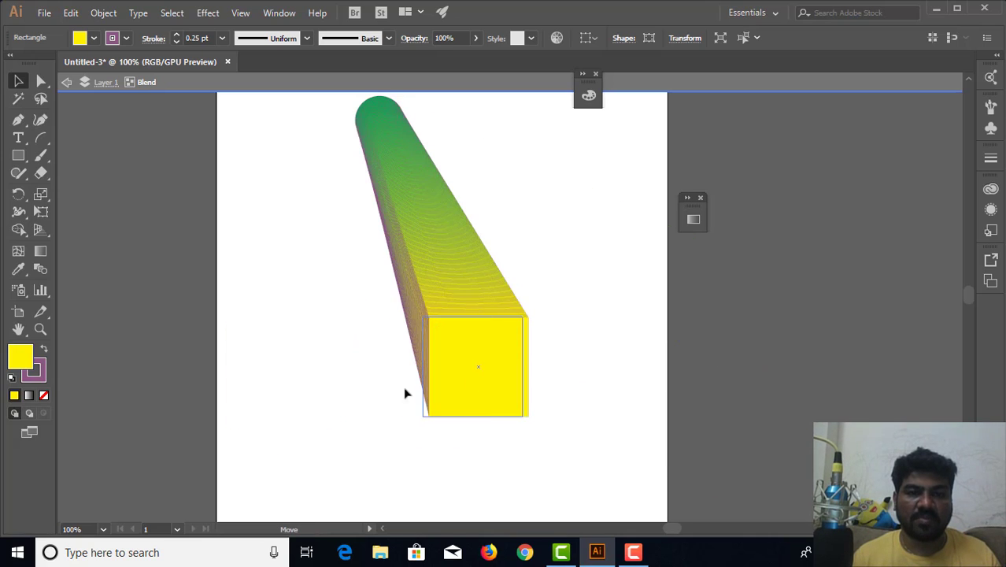
pyautogui.moveTo(405, 392); pyautogui.dragTo(366, 394)
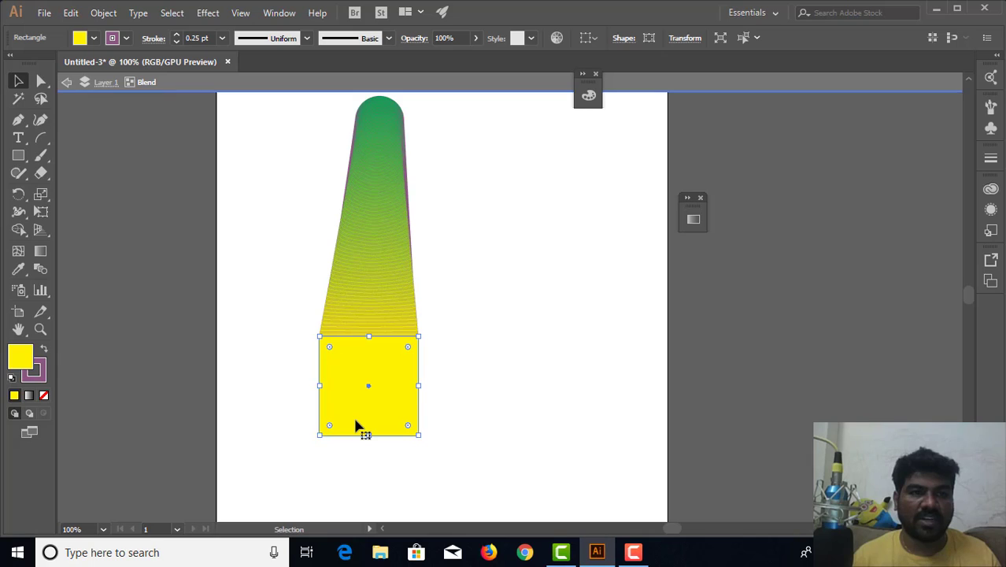
# Step: Exit isolation mode, move the whole blend off the artboard's left side and delete it
pyautogui.click(103, 83)
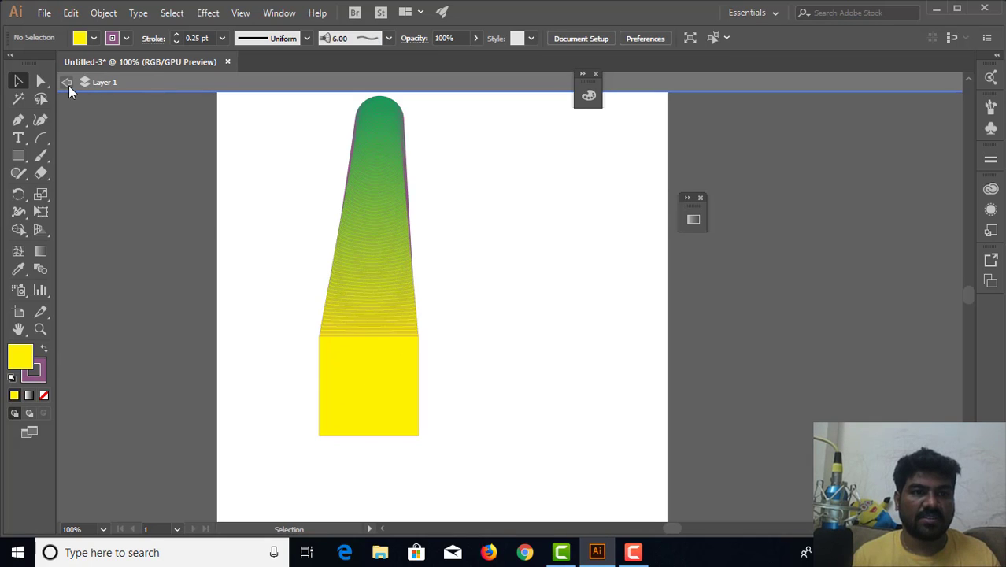
pyautogui.click(68, 83)
pyautogui.click(354, 243)
pyautogui.click(389, 258)
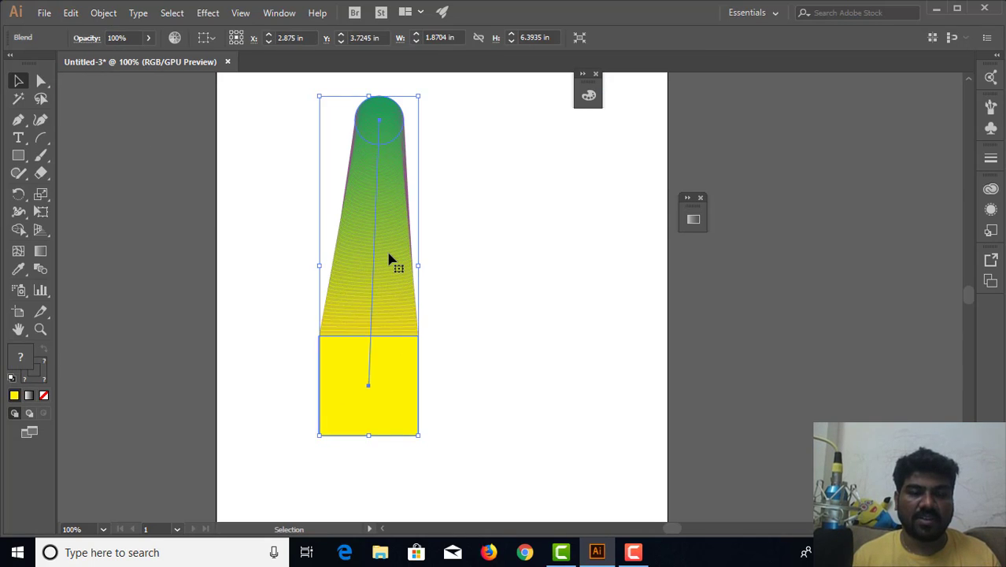
pyautogui.moveTo(388, 258); pyautogui.dragTo(191, 261)
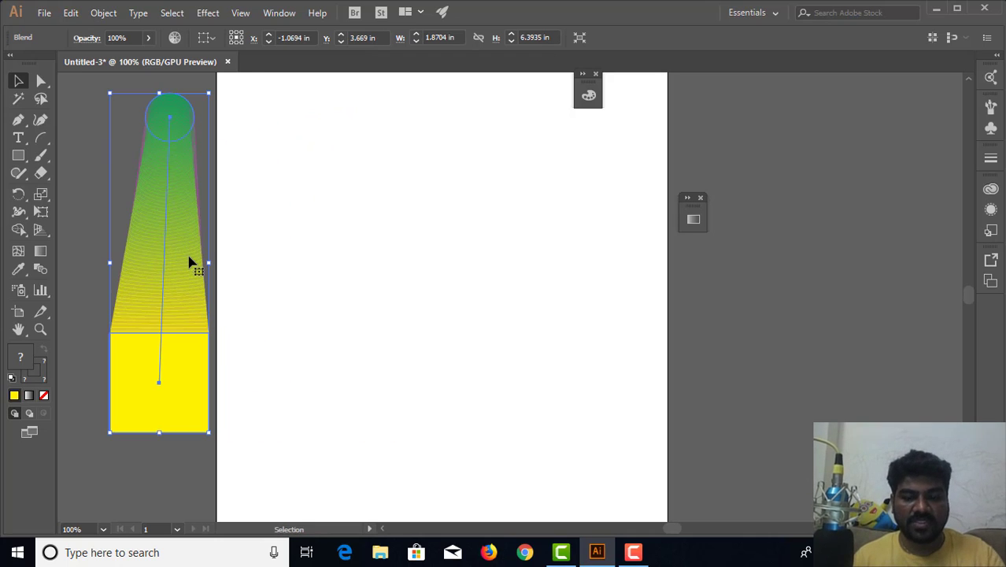
pyautogui.press('Delete')
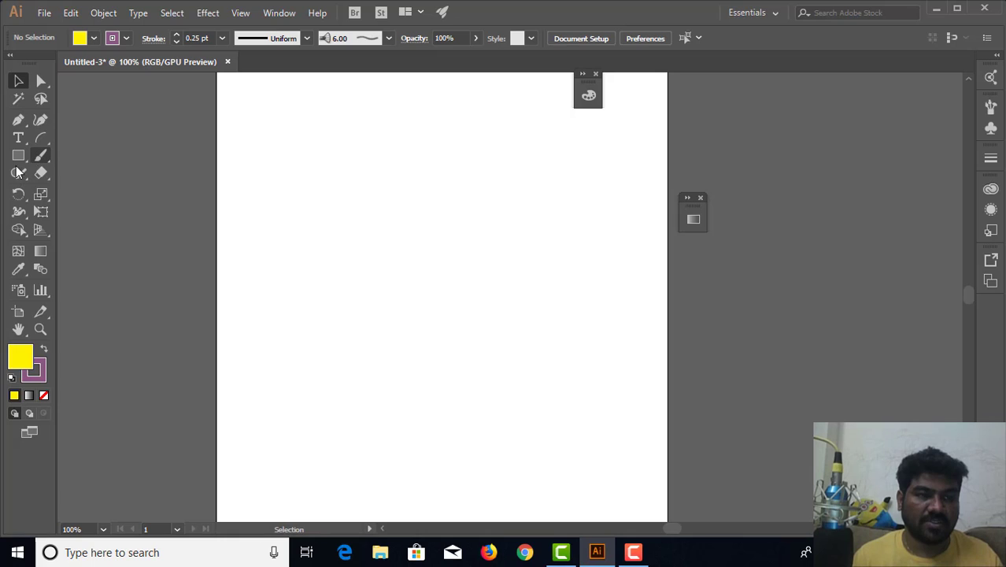
# Step: Draw a horizontal straight line across the upper part of the artboard with the Line Segment tool
pyautogui.click(49, 141)
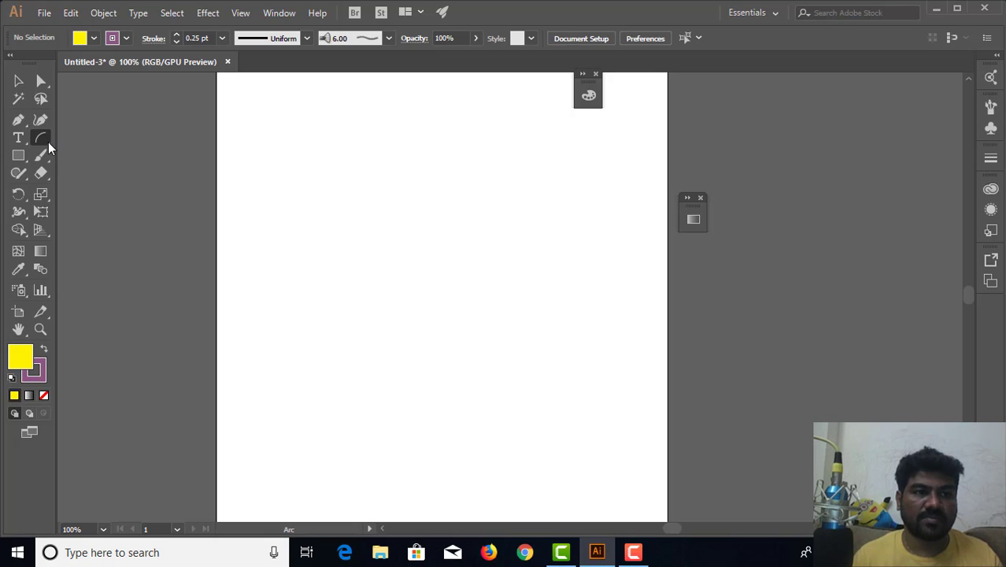
pyautogui.click(49, 146)
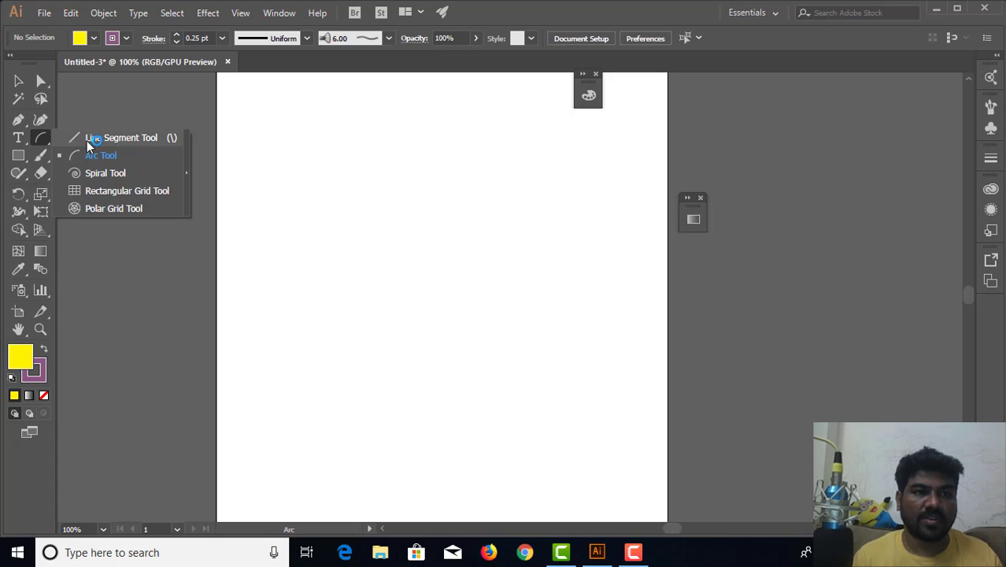
pyautogui.click(87, 138)
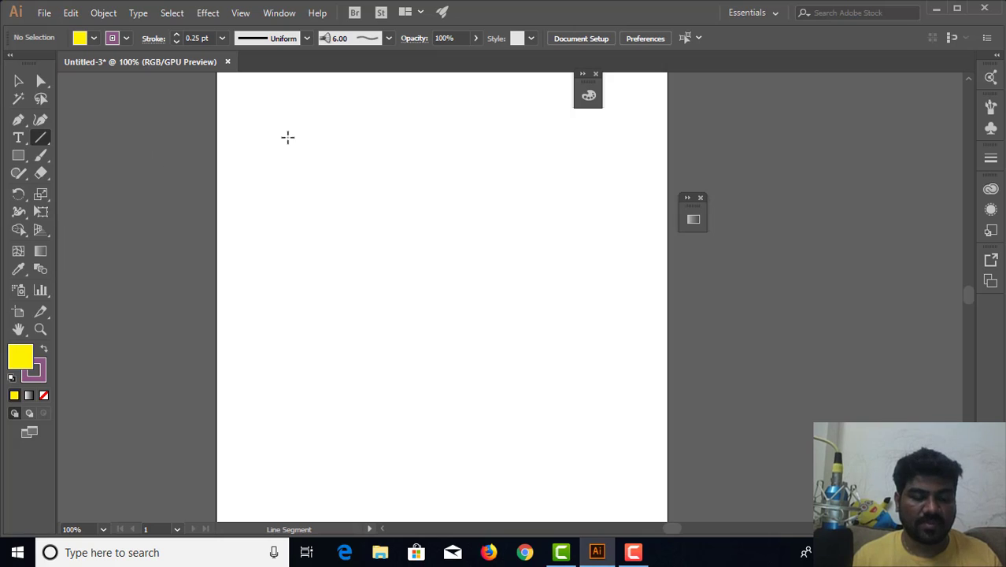
pyautogui.moveTo(277, 136); pyautogui.dragTo(533, 136)
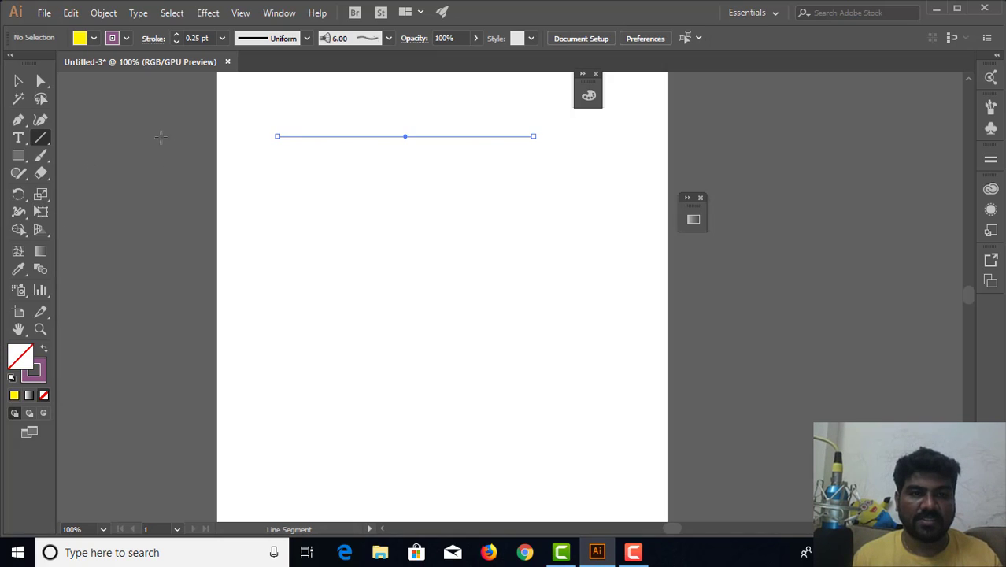
# Step: Duplicate the horizontal line and place the copy almost directly beneath it in the lower part of the artboard
pyautogui.click(20, 83)
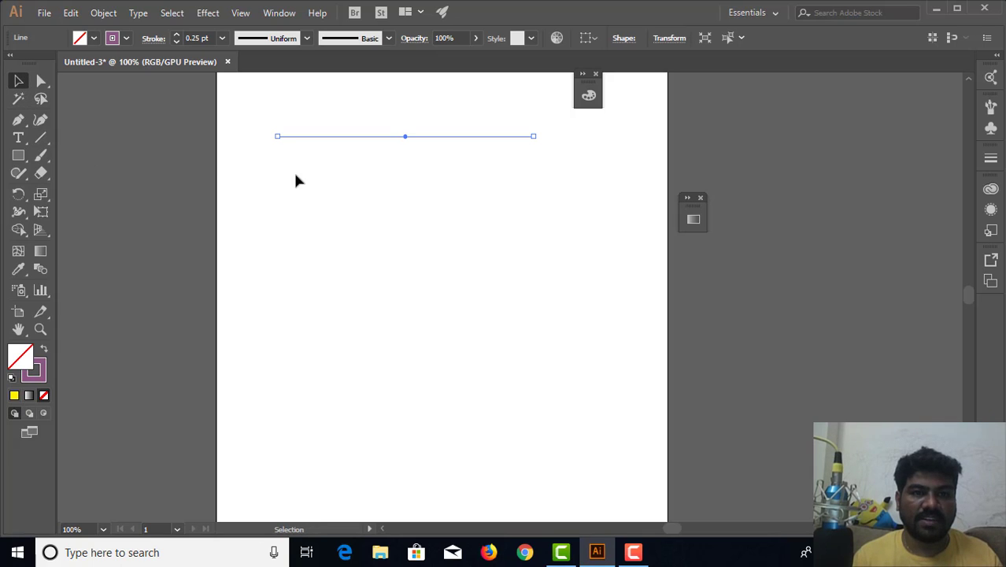
pyautogui.click(402, 140)
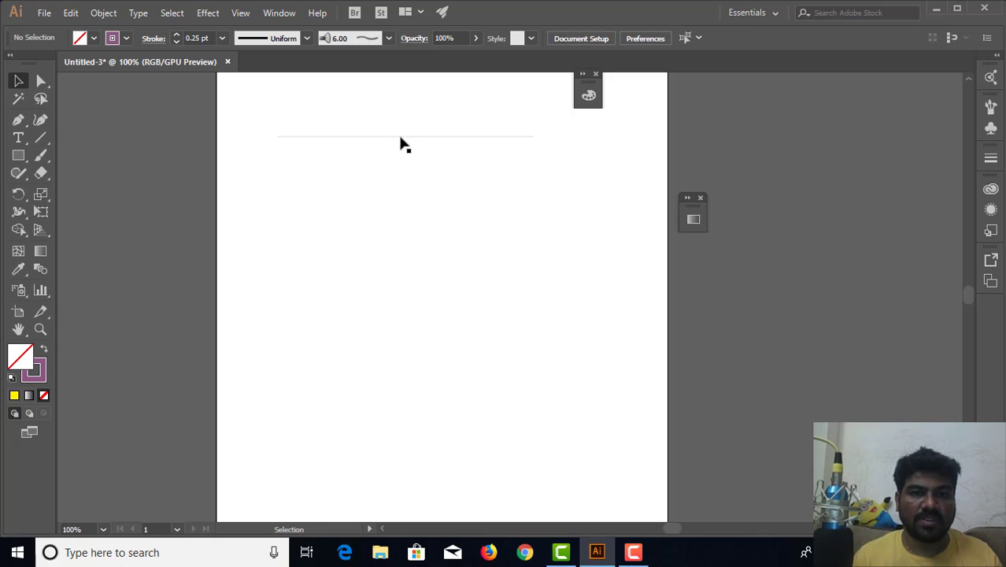
pyautogui.click(401, 136)
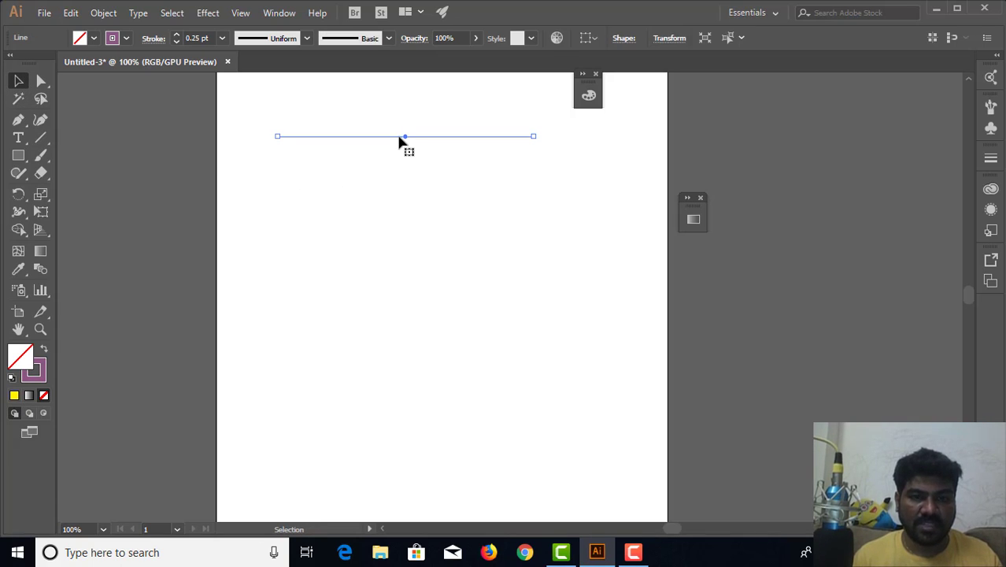
pyautogui.moveTo(402, 140); pyautogui.dragTo(407, 375)
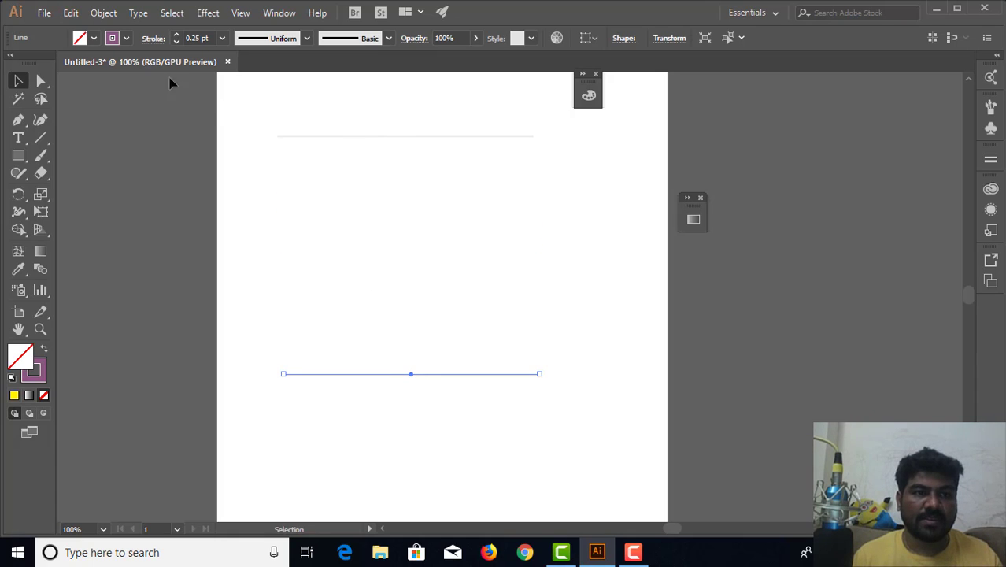
# Step: Give the lower line a red stroke with a weight of 20 pt and deselect it
pyautogui.click(127, 39)
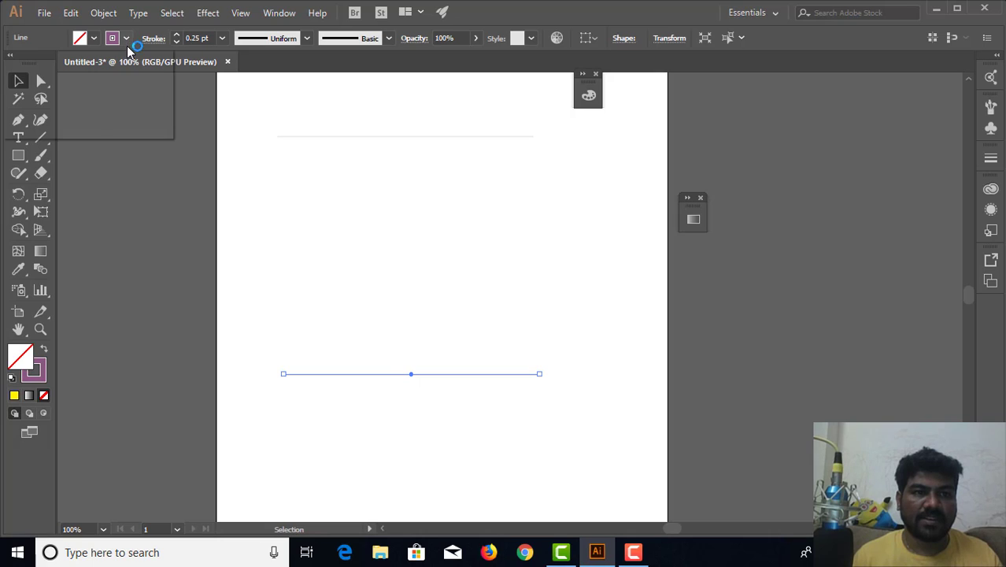
pyautogui.click(51, 63)
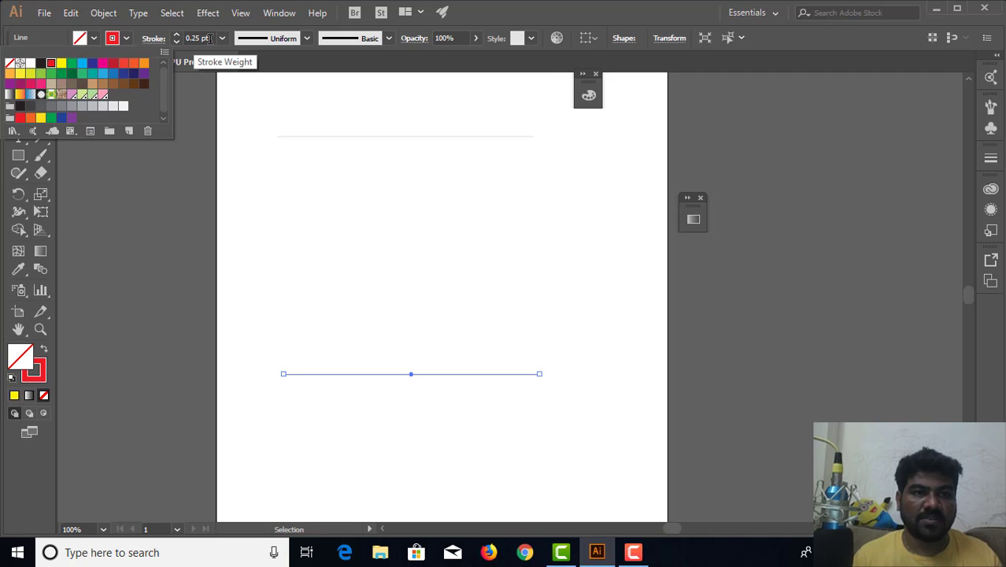
pyautogui.click(171, 41)
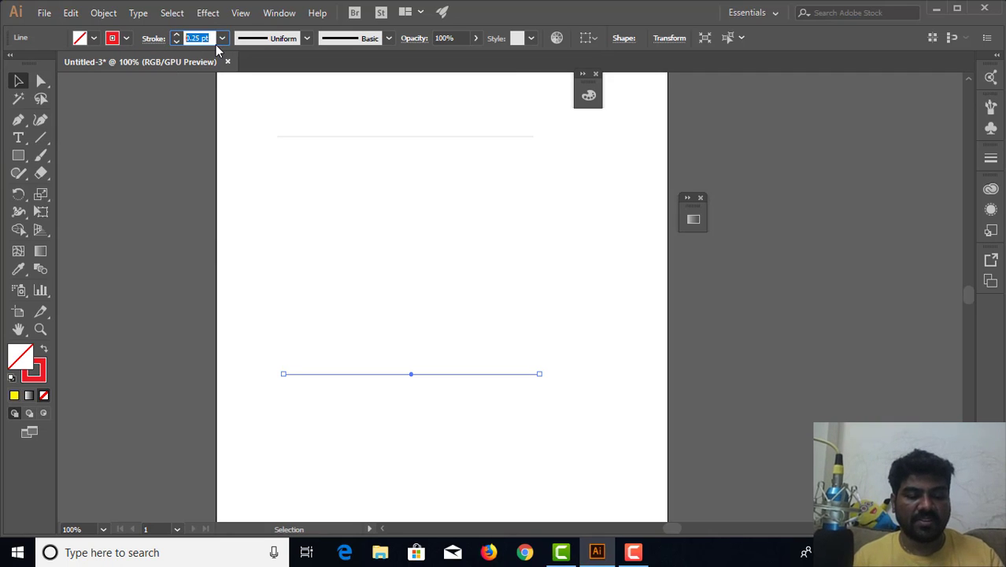
pyautogui.write('20')
pyautogui.press('Return')
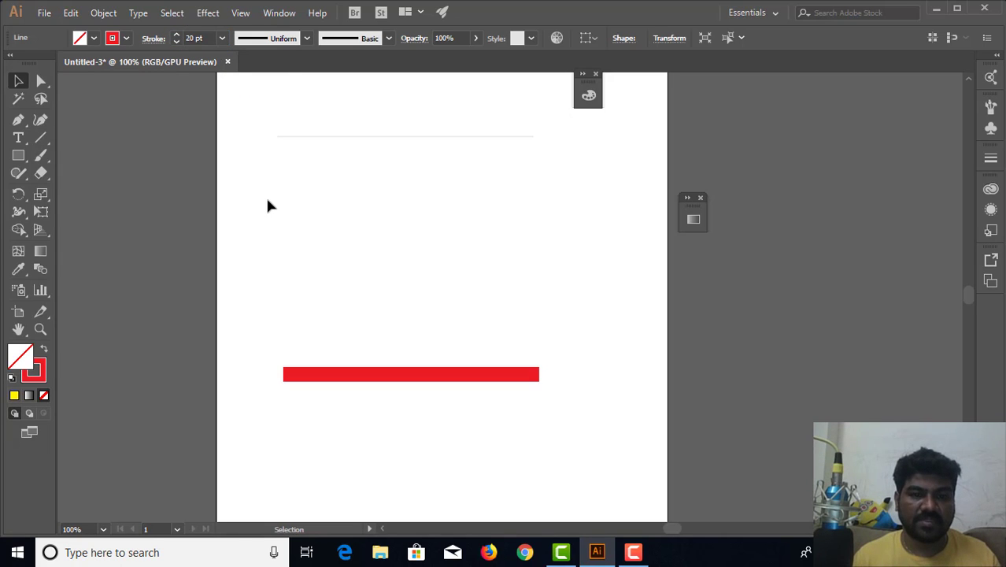
pyautogui.click(268, 206)
# Step: Select both lines and blend the thin upper line with the thick red line using the Blend tool
pyautogui.click(409, 138)
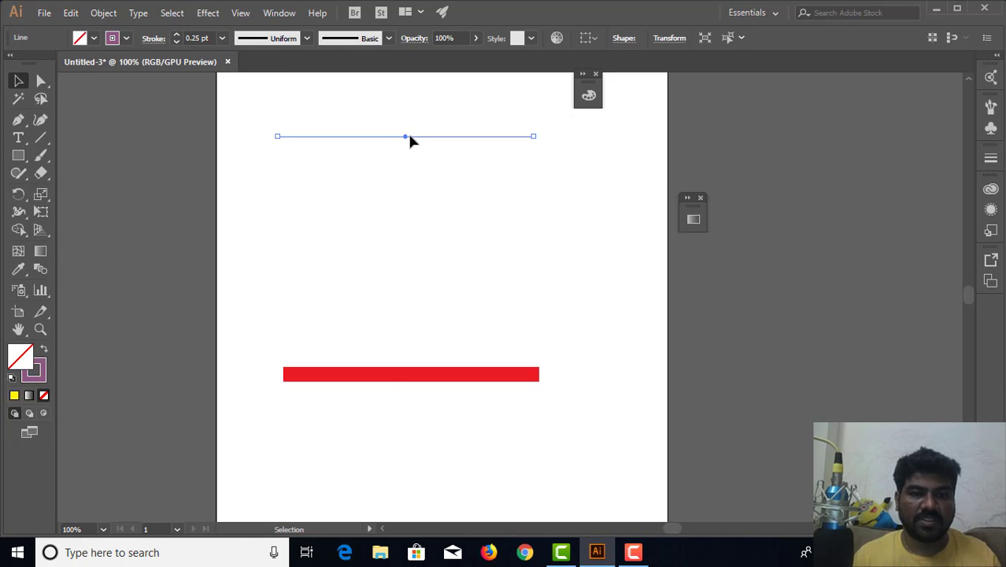
pyautogui.click(385, 374)
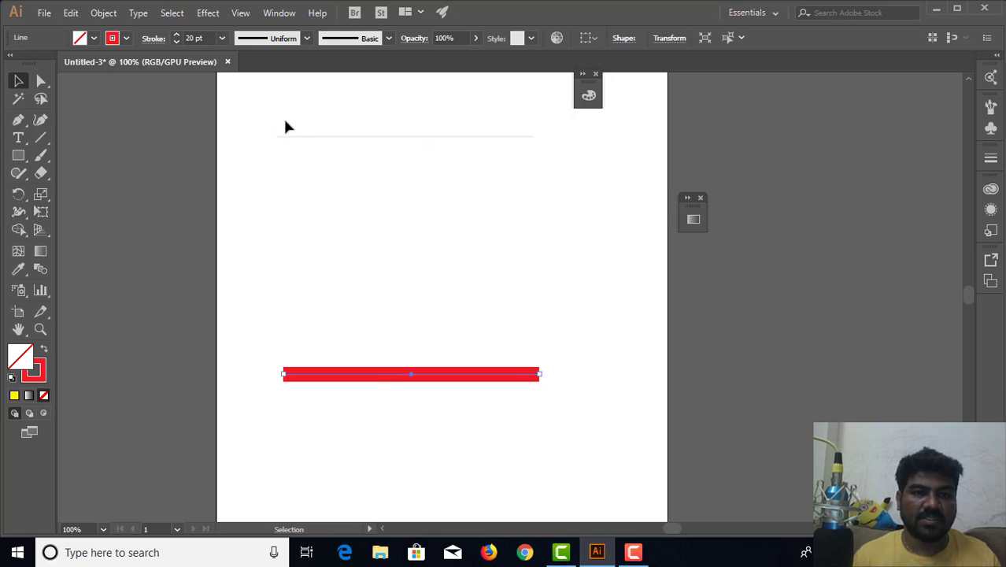
pyautogui.moveTo(277, 115); pyautogui.dragTo(442, 406)
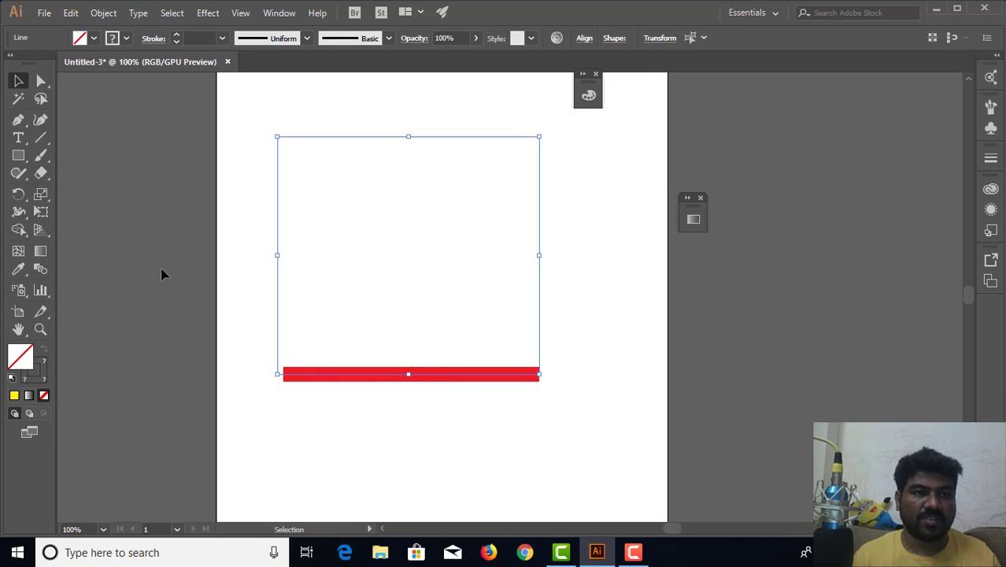
pyautogui.click(40, 268)
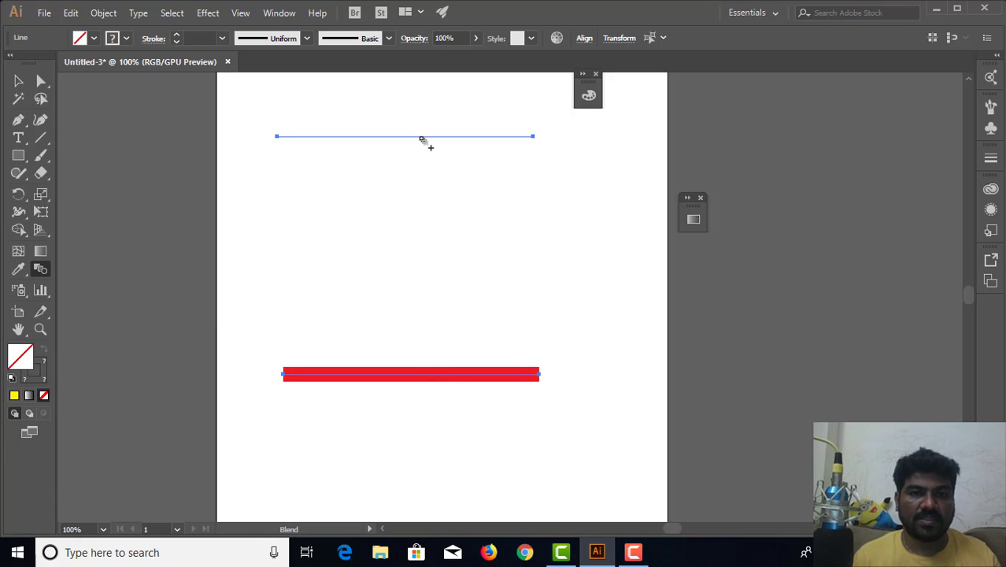
pyautogui.click(421, 138)
pyautogui.click(18, 81)
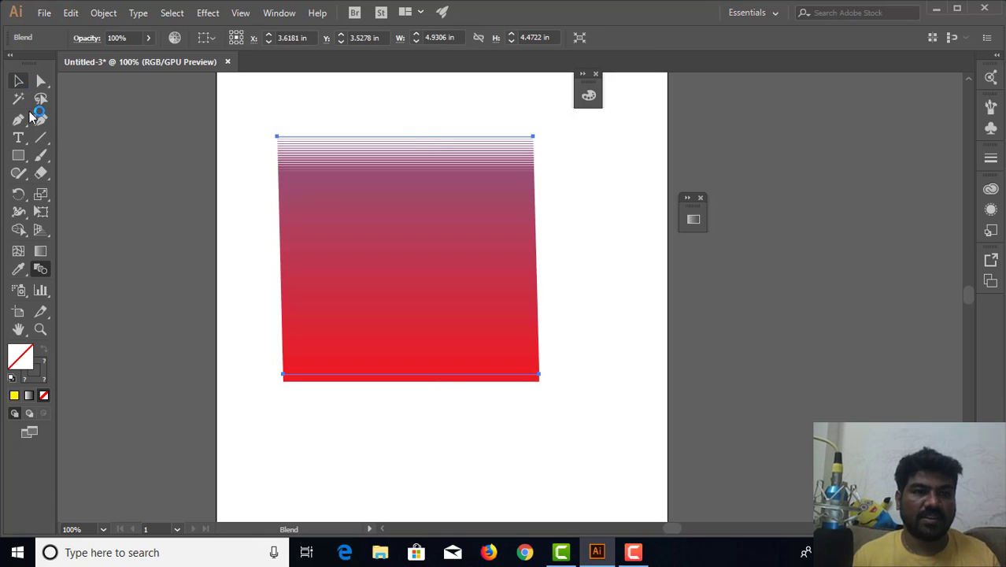
# Step: Stretch the blend downward and outward on both sides to about 6.78 in wide and 7.21 in high
pyautogui.moveTo(408, 376); pyautogui.dragTo(388, 454)
pyautogui.scroll(-2, 425, 414)
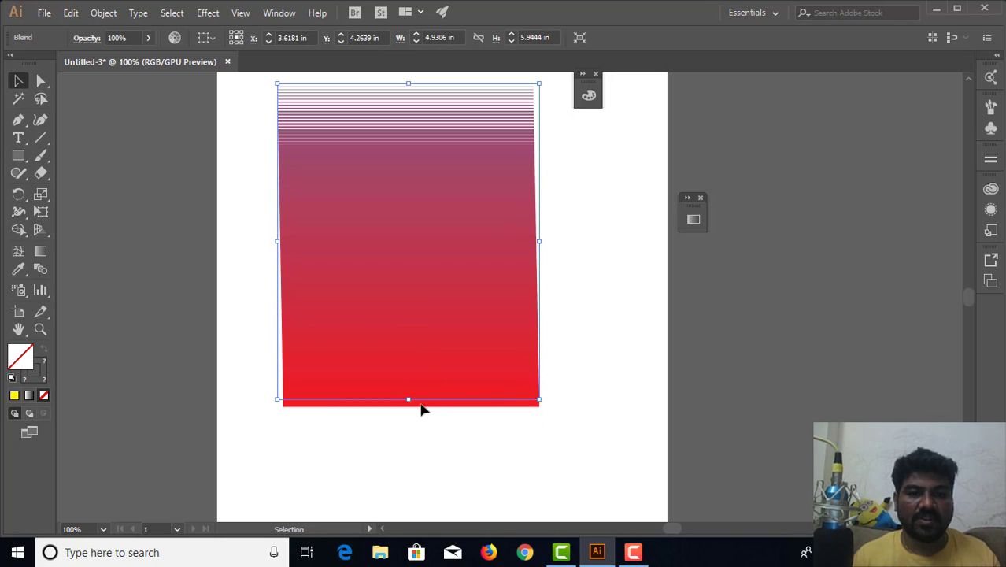
pyautogui.moveTo(408, 400); pyautogui.dragTo(409, 467)
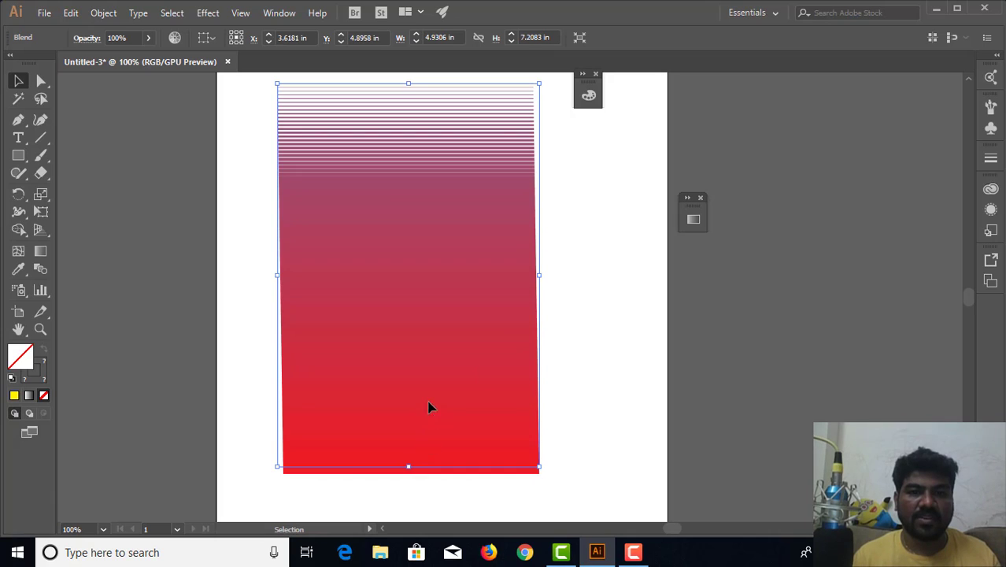
pyautogui.moveTo(539, 276); pyautogui.dragTo(597, 276)
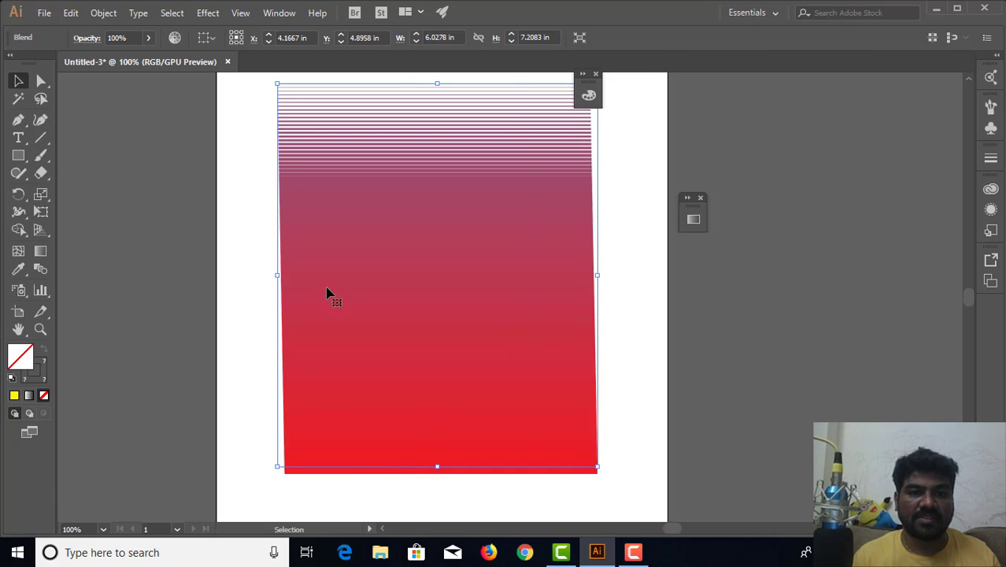
pyautogui.moveTo(275, 278); pyautogui.dragTo(238, 276)
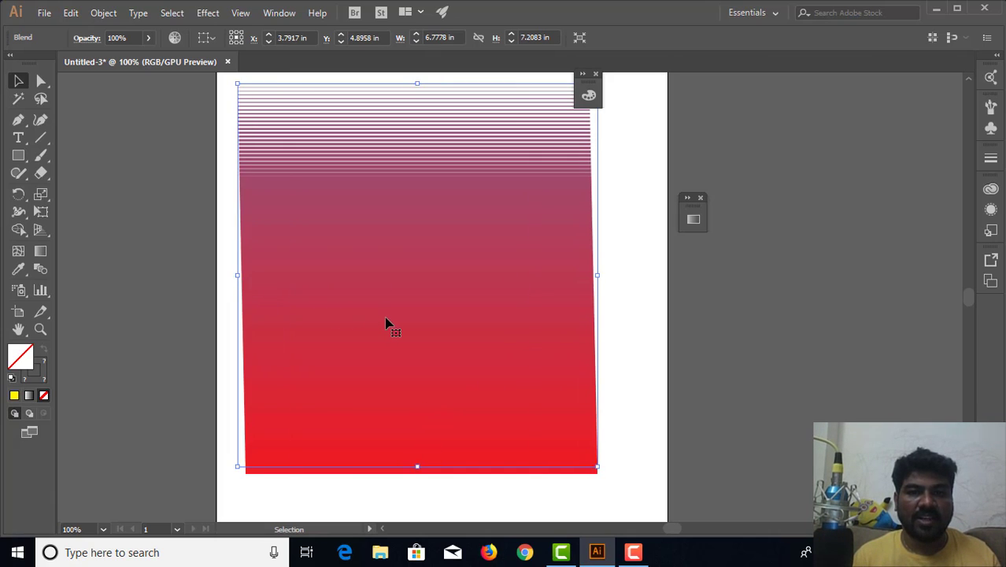
pyautogui.scroll(2, 387, 322)
pyautogui.scroll(-1, 387, 322)
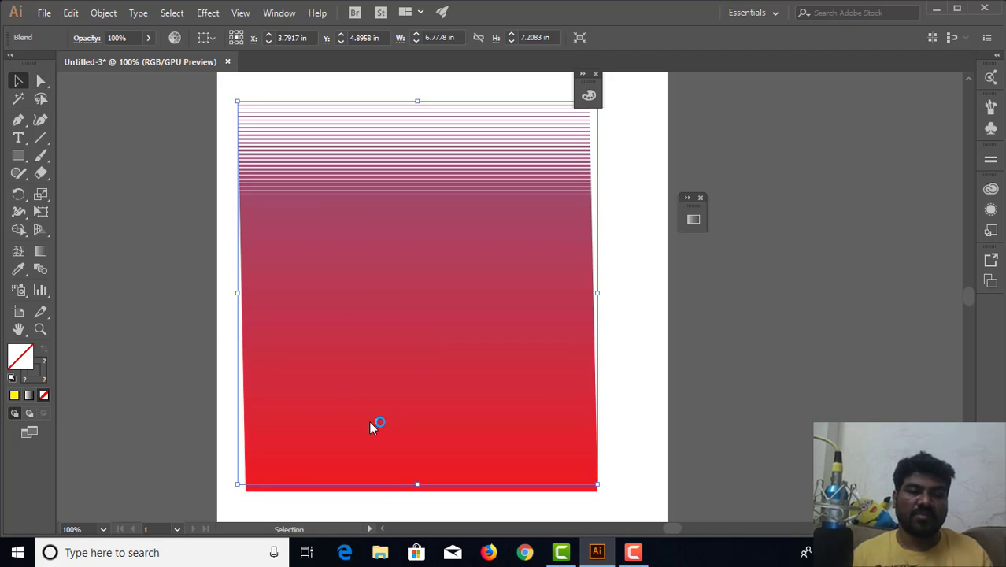
pyautogui.hotkey('ctrl', 'shift', 'a')
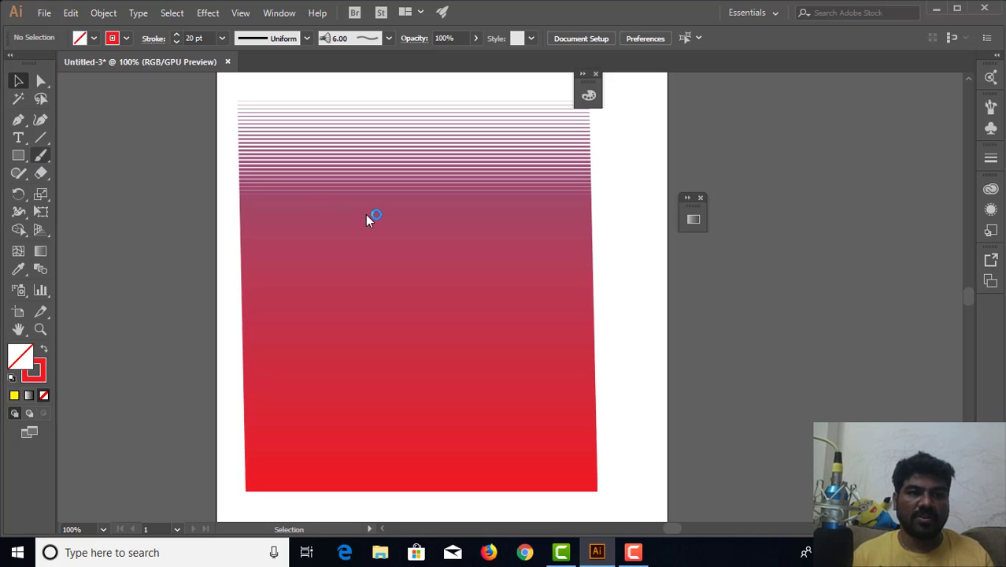
pyautogui.click(334, 487)
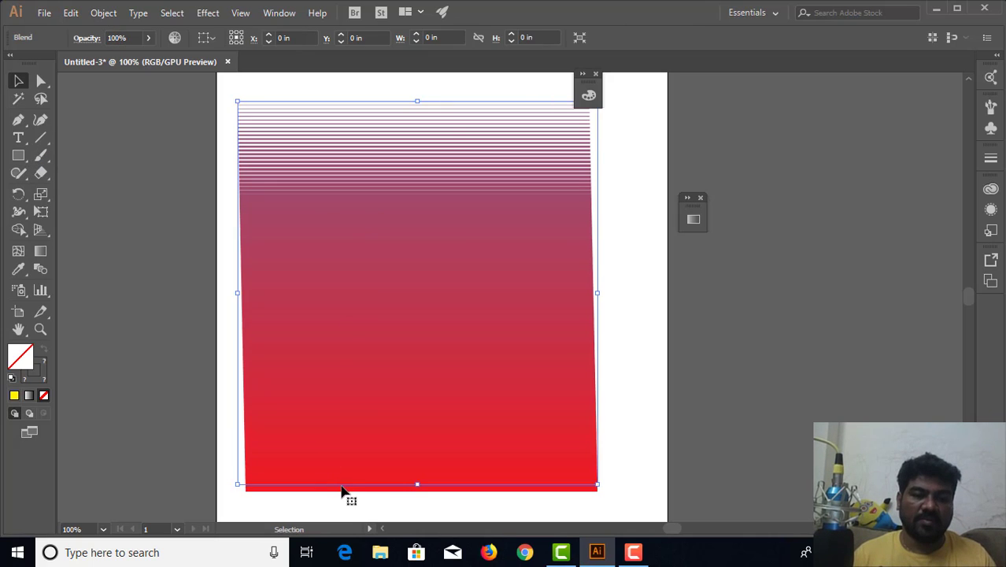
pyautogui.hotkey('ctrl', 'shift', 'a')
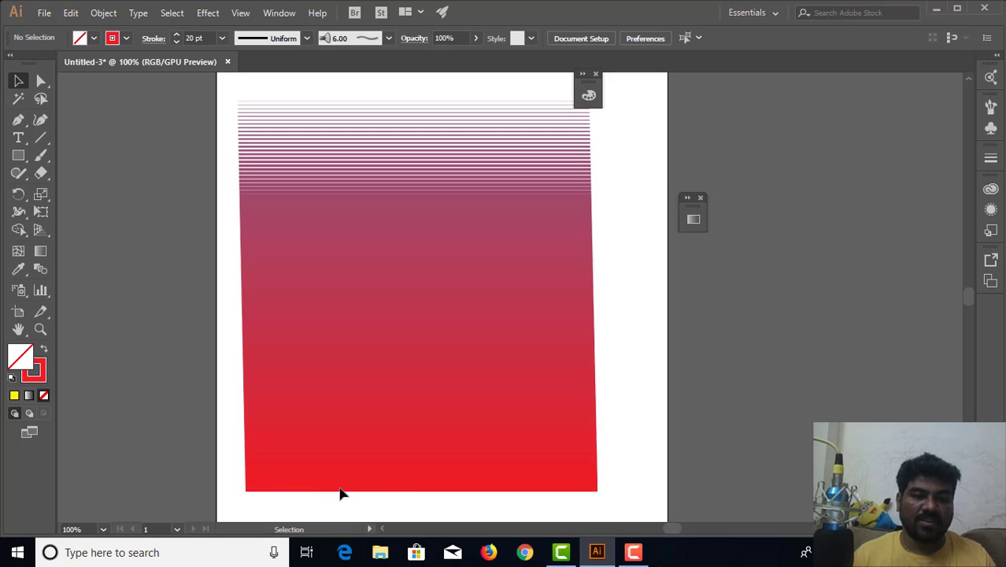
# Step: Directly select the left anchor point of the blend's top line and move it above the artboard to about X 4.54 in, Y -0.46 in
pyautogui.click(41, 80)
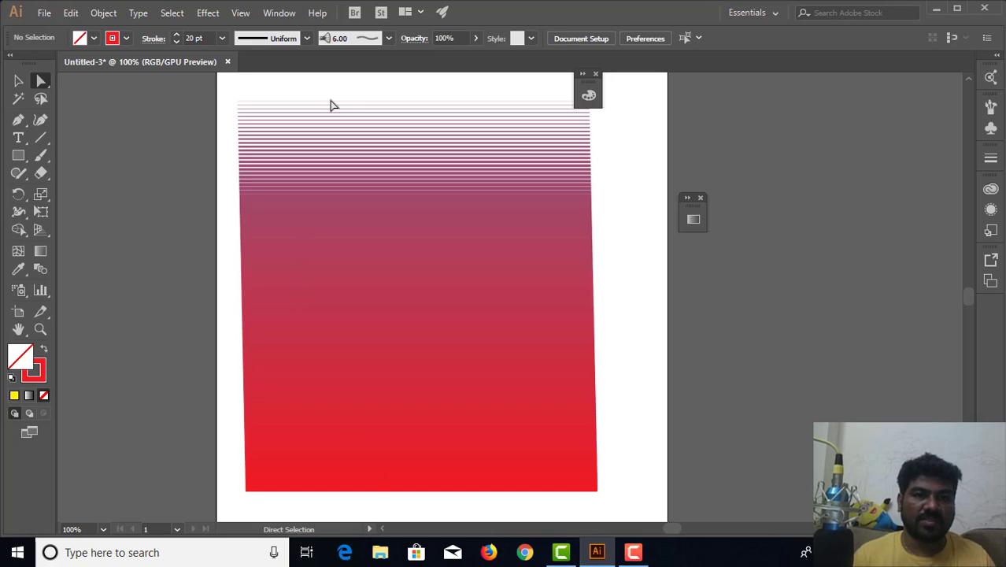
pyautogui.click(237, 103)
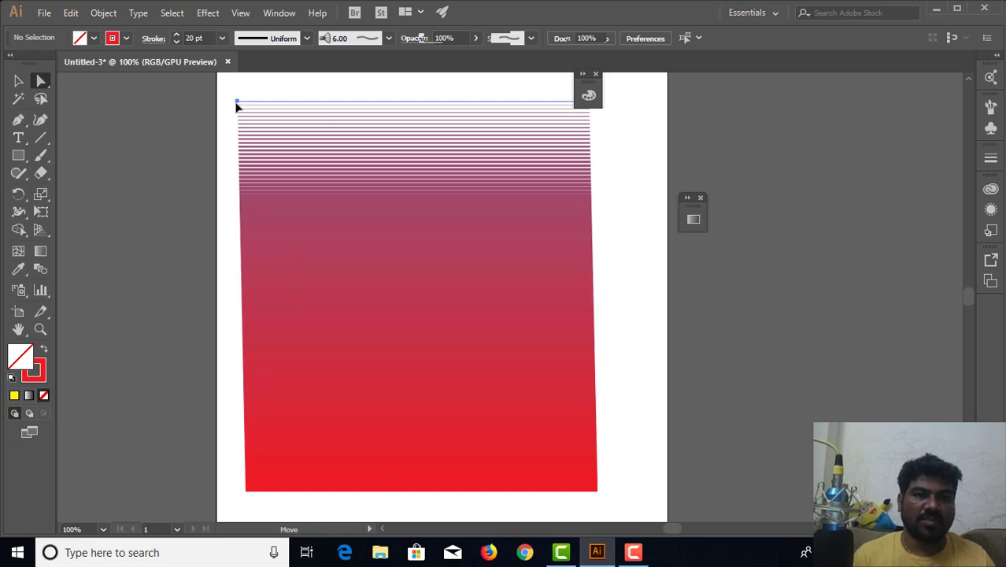
pyautogui.moveTo(238, 103); pyautogui.dragTo(456, 90)
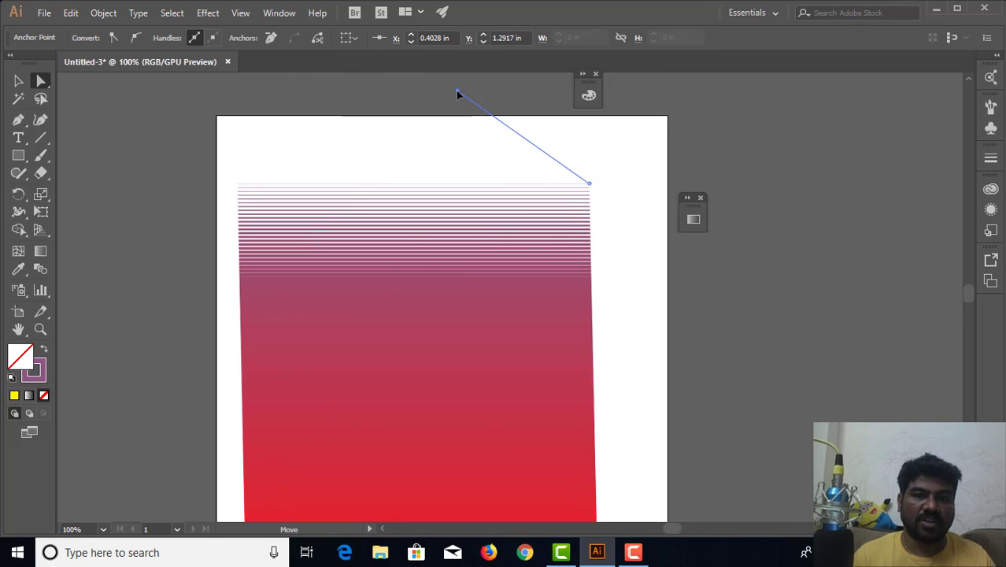
pyautogui.scroll(-5, 493, 243)
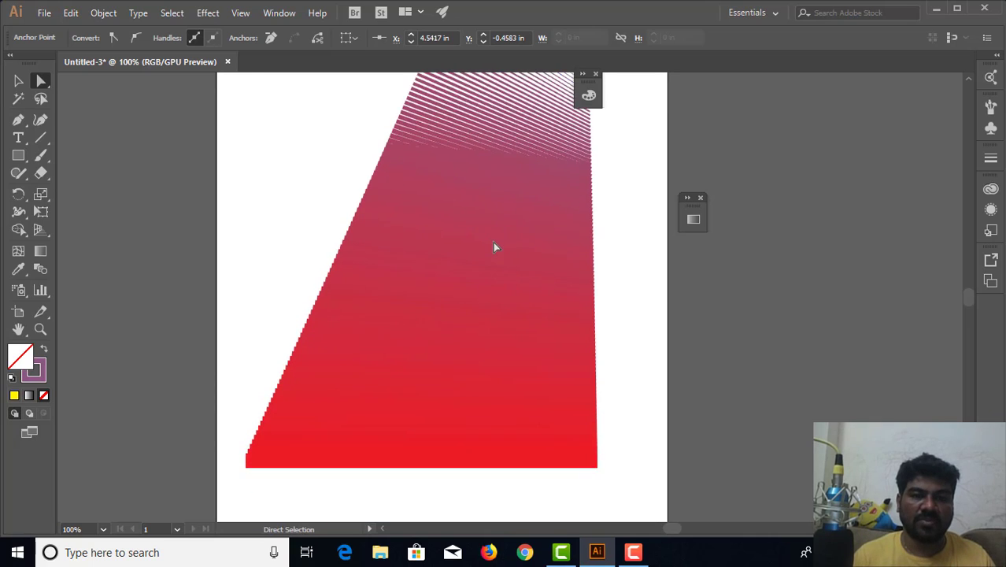
# Step: Move the left anchor point of the blend's top line to the artboard's left edge at about X -0.04 in, Y 2.19 in, and deselect
pyautogui.click(252, 414)
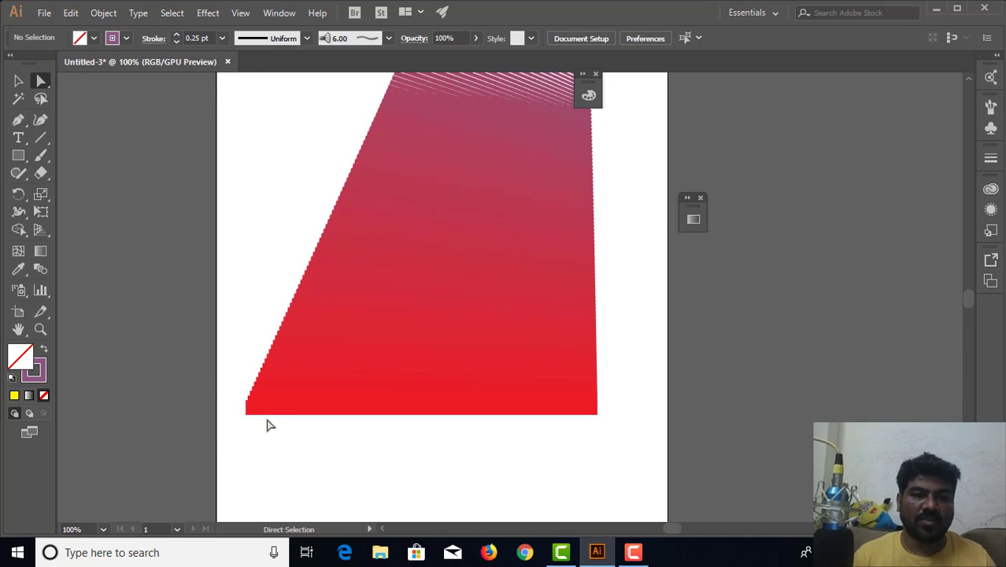
pyautogui.scroll(8, 388, 409)
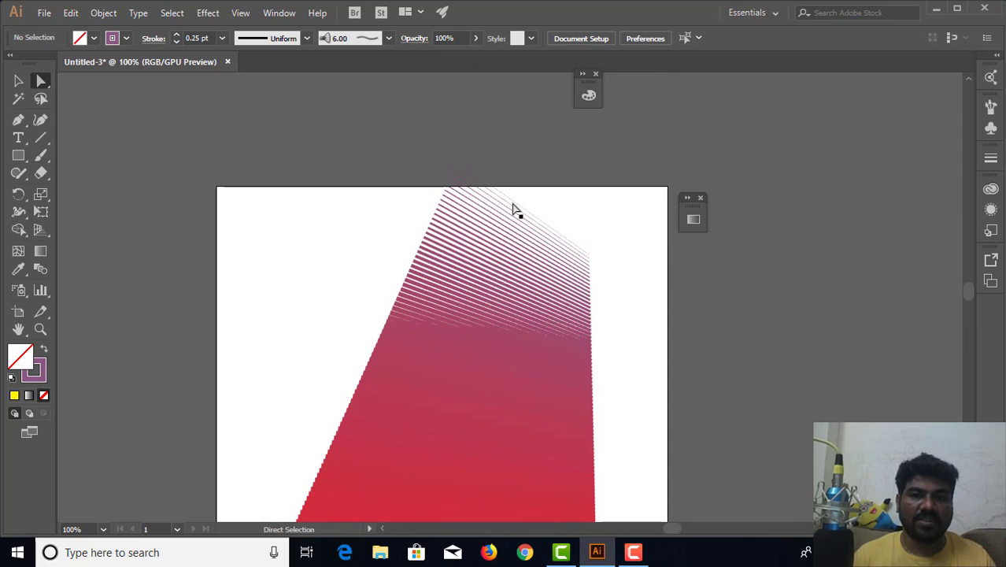
pyautogui.click(570, 249)
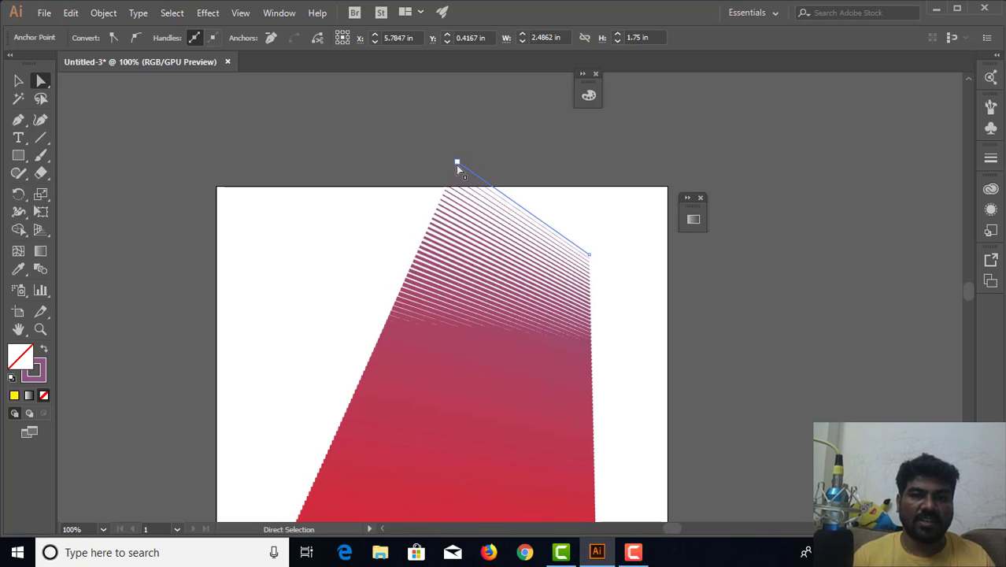
pyautogui.moveTo(456, 163); pyautogui.dragTo(215, 302)
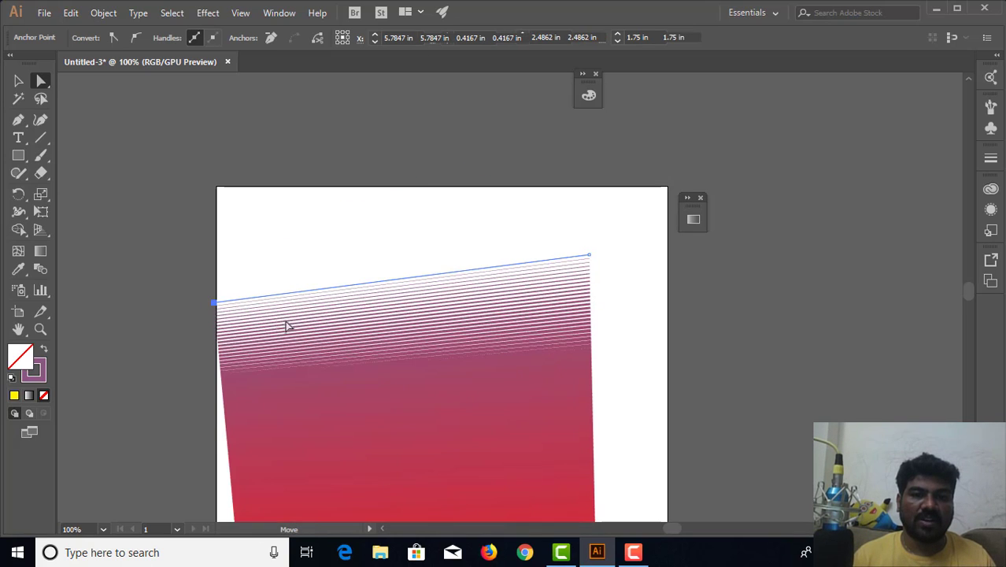
pyautogui.scroll(-7, 305, 326)
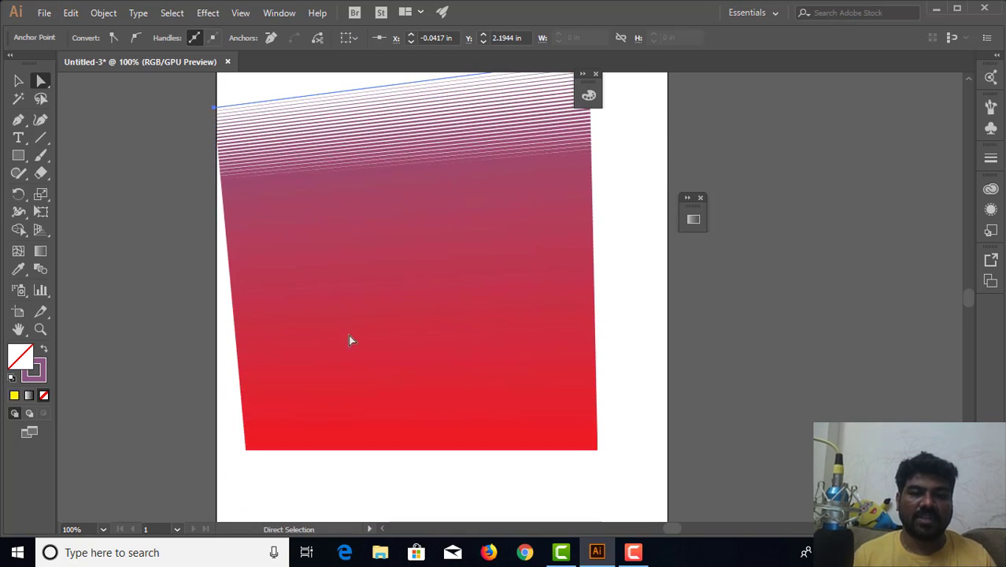
pyautogui.click(595, 452)
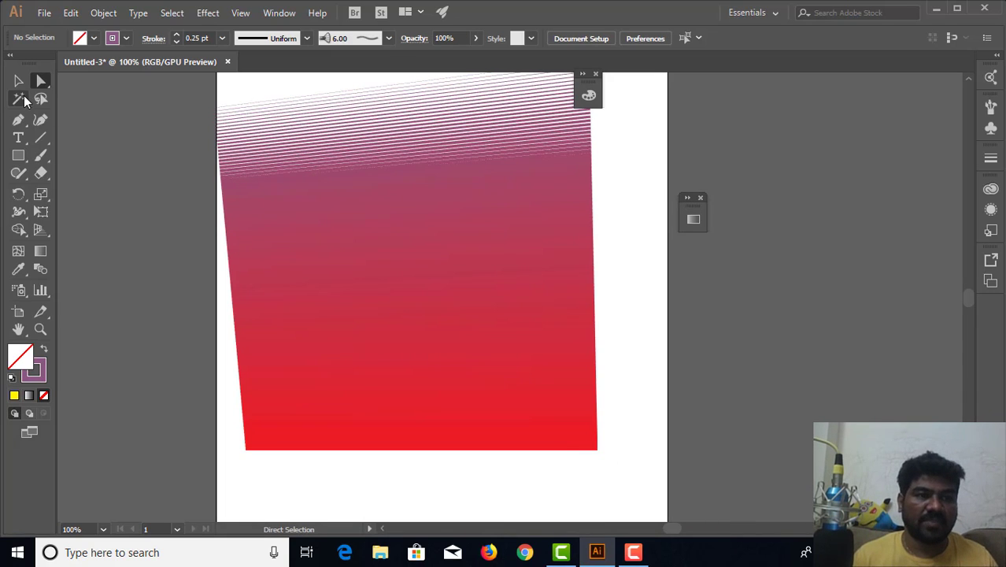
# Step: Move the blend to about X 4.11 in, Y 5.63 in, and set its spacing to 10 specified steps with Align to Page orientation
pyautogui.press('v')
pyautogui.moveTo(322, 181); pyautogui.dragTo(374, 216)
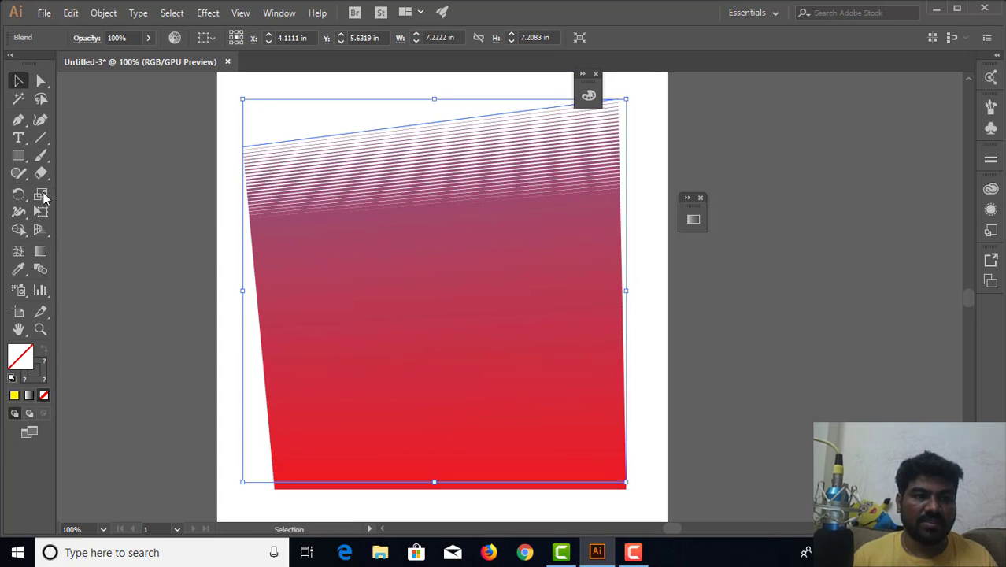
pyautogui.click(41, 269)
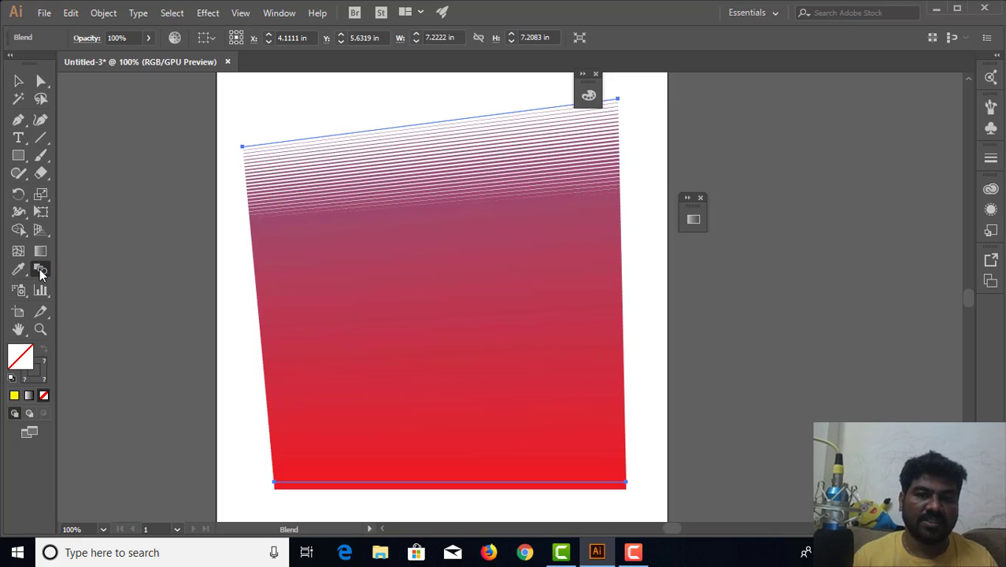
pyautogui.doubleClick(40, 268)
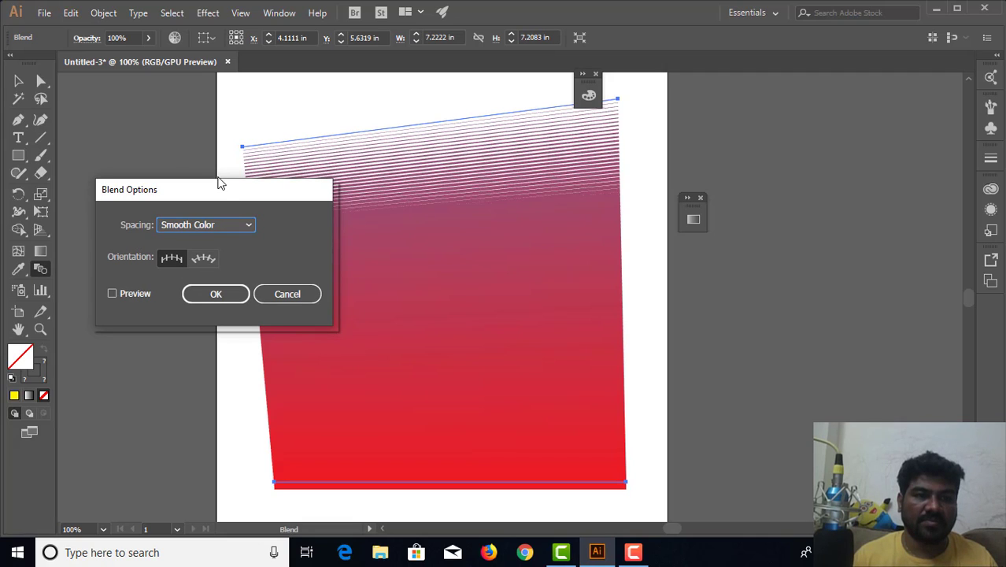
pyautogui.moveTo(206, 189); pyautogui.dragTo(352, 183)
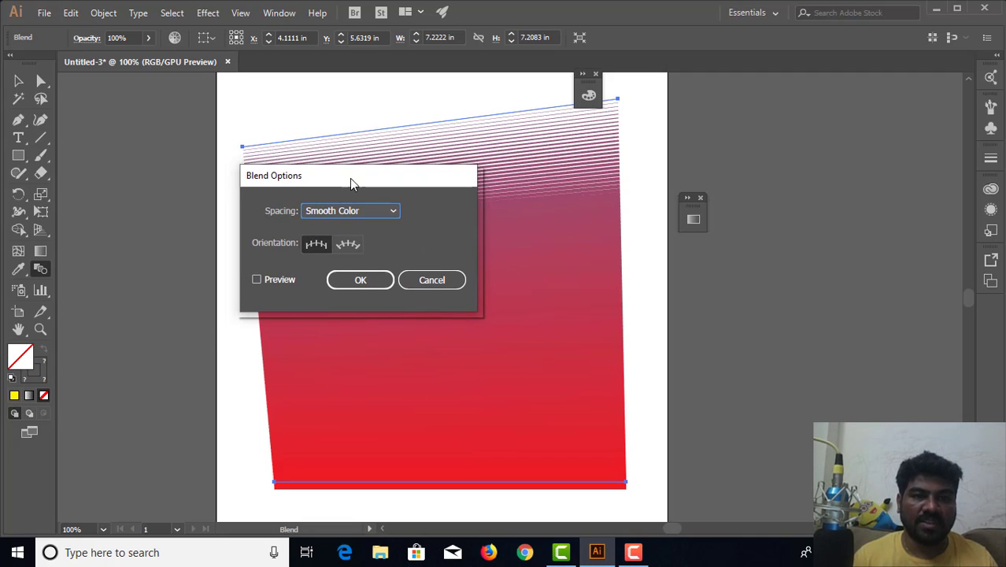
pyautogui.click(388, 216)
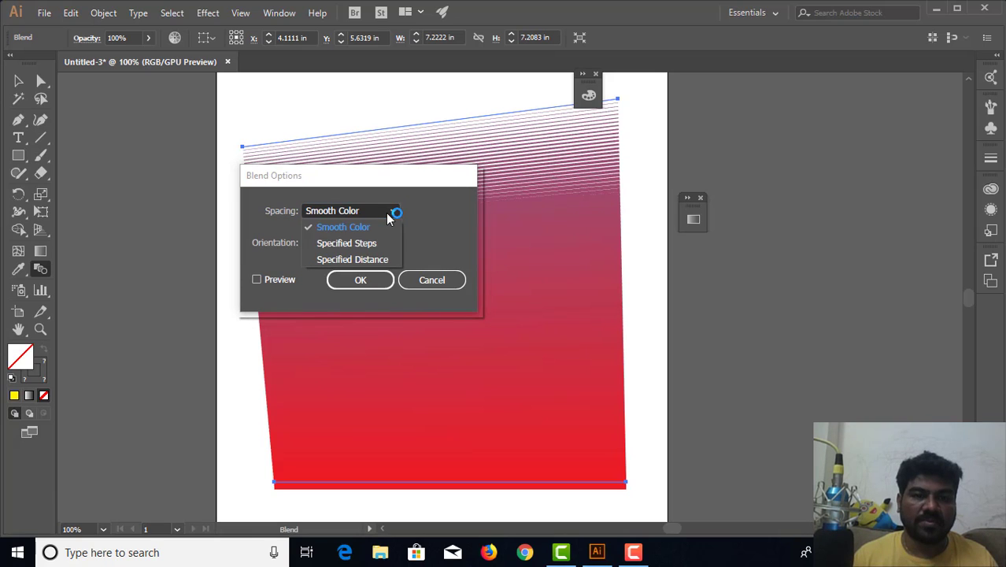
pyautogui.click(370, 244)
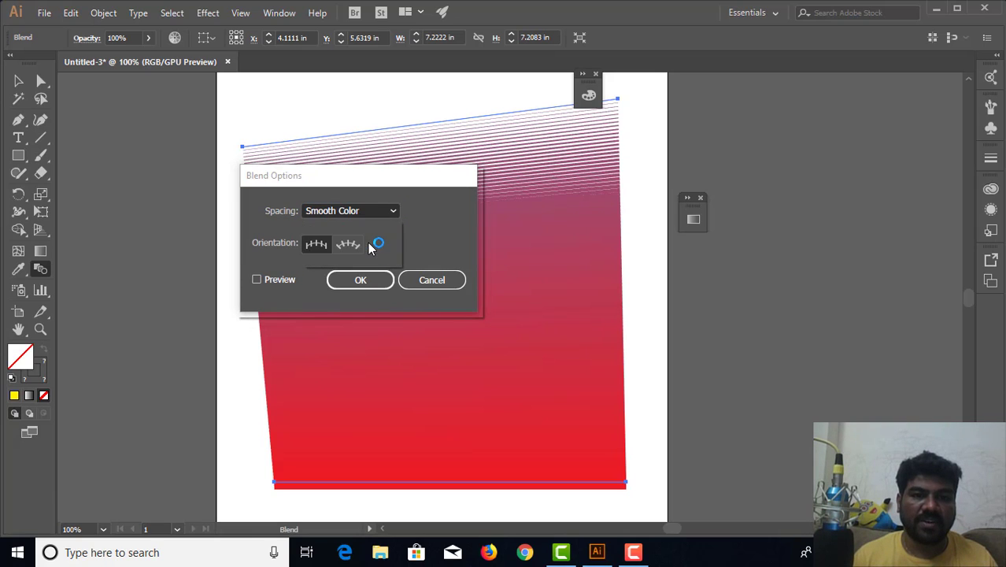
pyautogui.write('1')
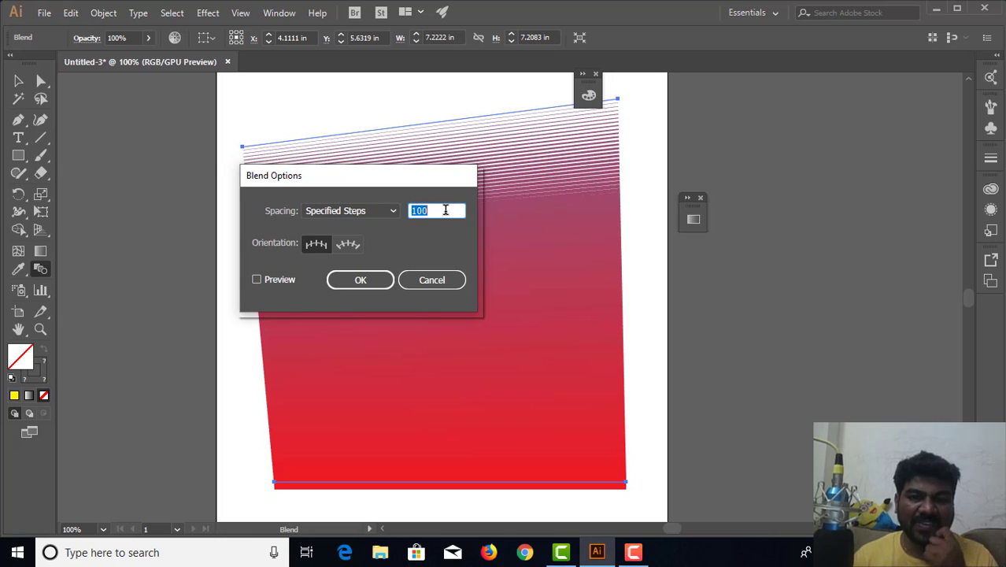
pyautogui.write('0')
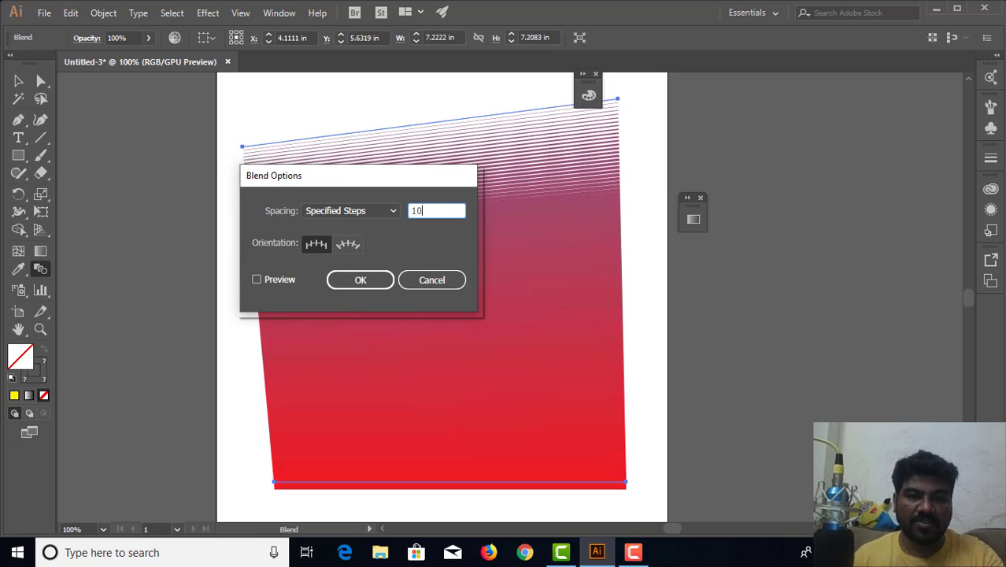
pyautogui.click(277, 279)
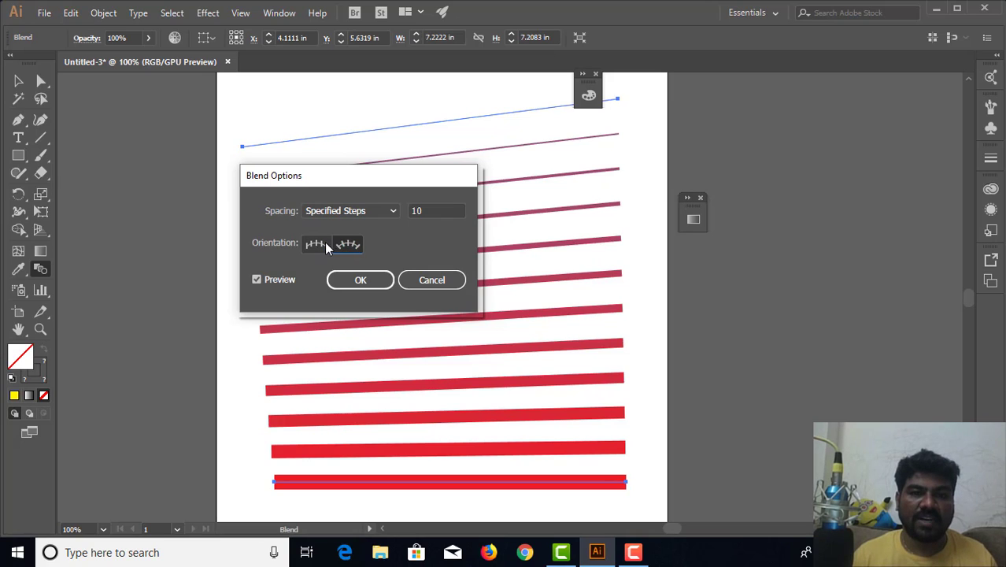
pyautogui.click(318, 244)
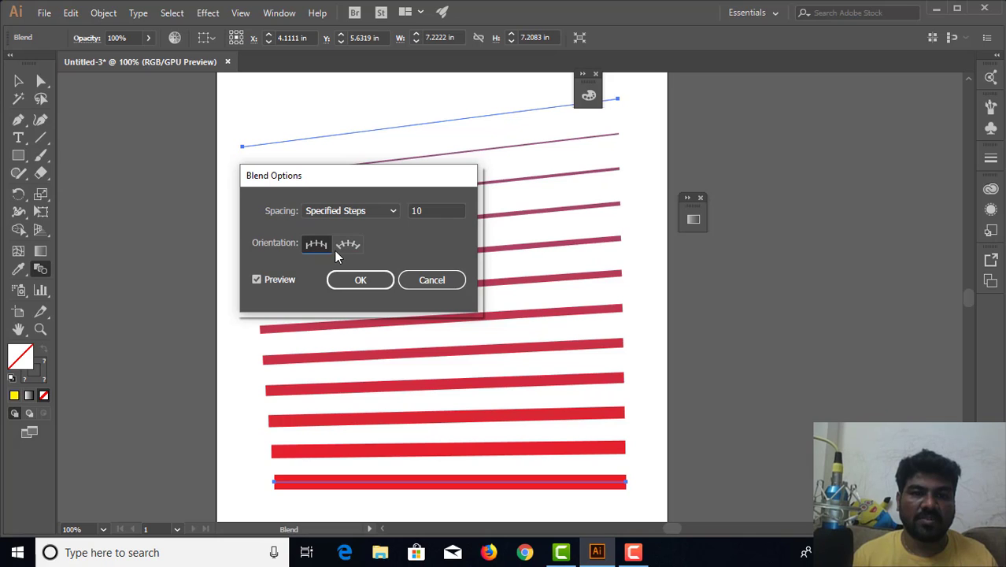
pyautogui.click(362, 281)
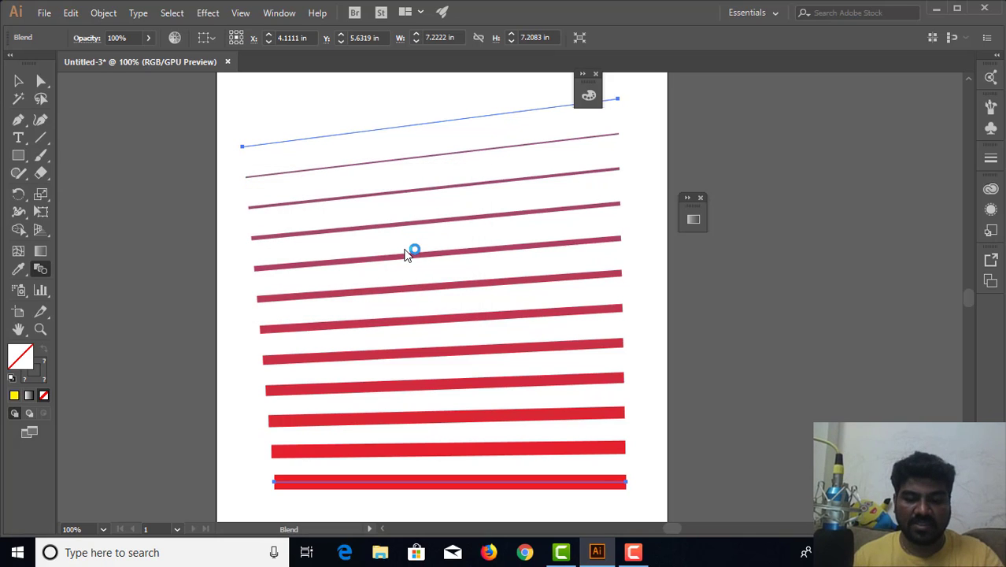
# Step: Move the whole blend up and to the left to about X 3.53 in, Y 4.02 in using Direct Selection
pyautogui.hotkey('ctrl', '-')
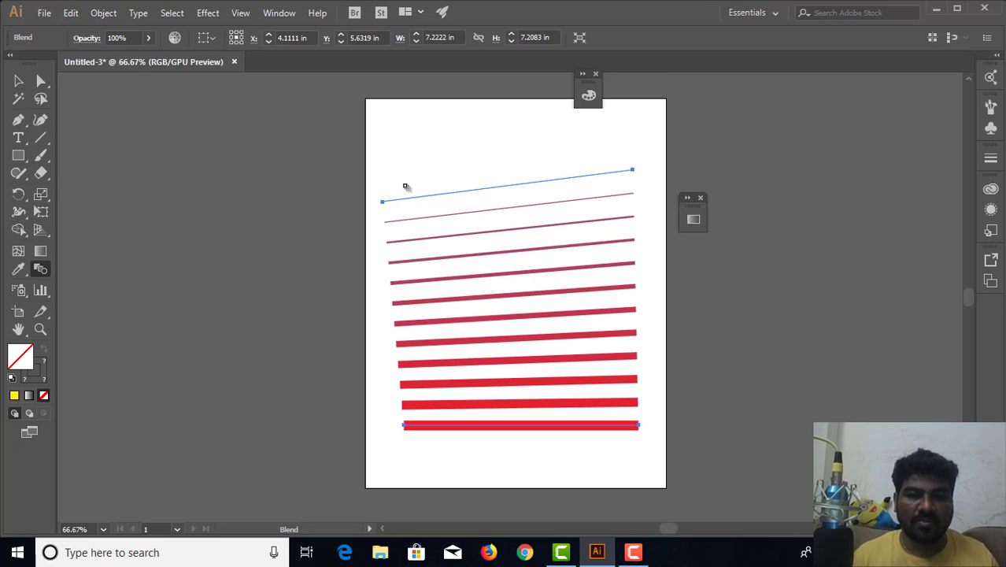
pyautogui.click(42, 83)
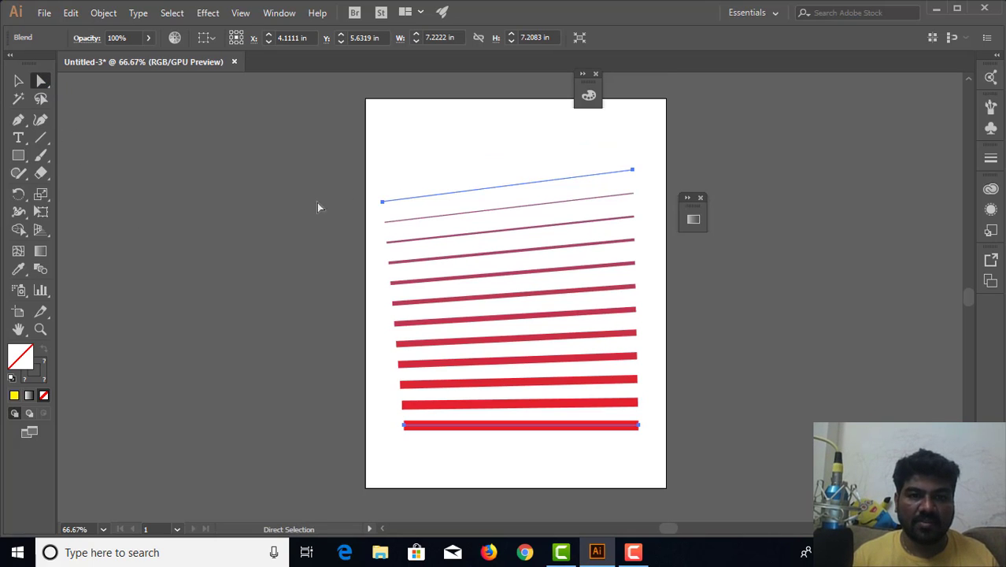
pyautogui.moveTo(383, 204); pyautogui.dragTo(363, 149)
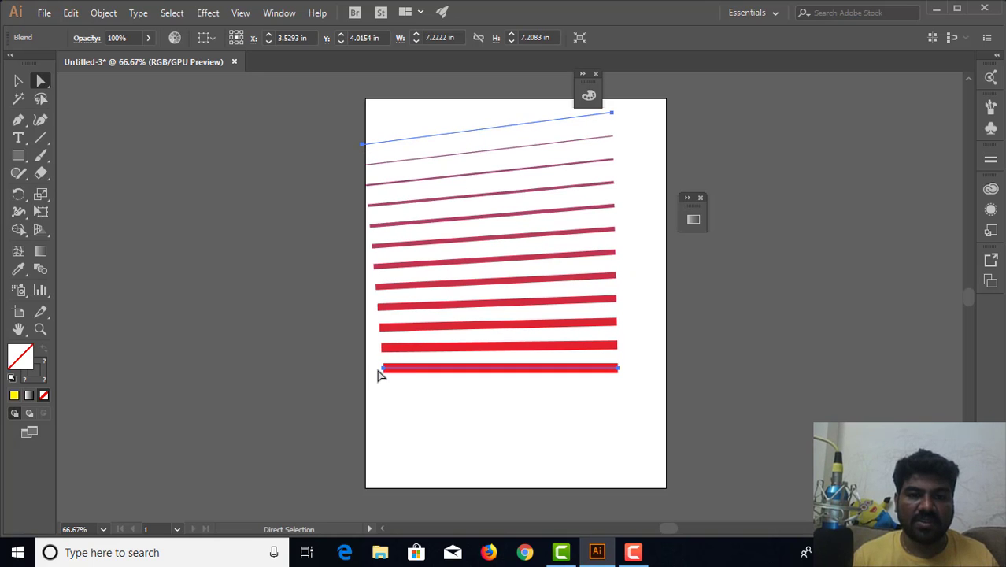
# Step: Move the red line's left anchor to about X 3.96 in, Y 11.38 in and the top line's left anchor to about X 10.61 in, Y 1.56 in
pyautogui.moveTo(385, 373); pyautogui.dragTo(506, 504)
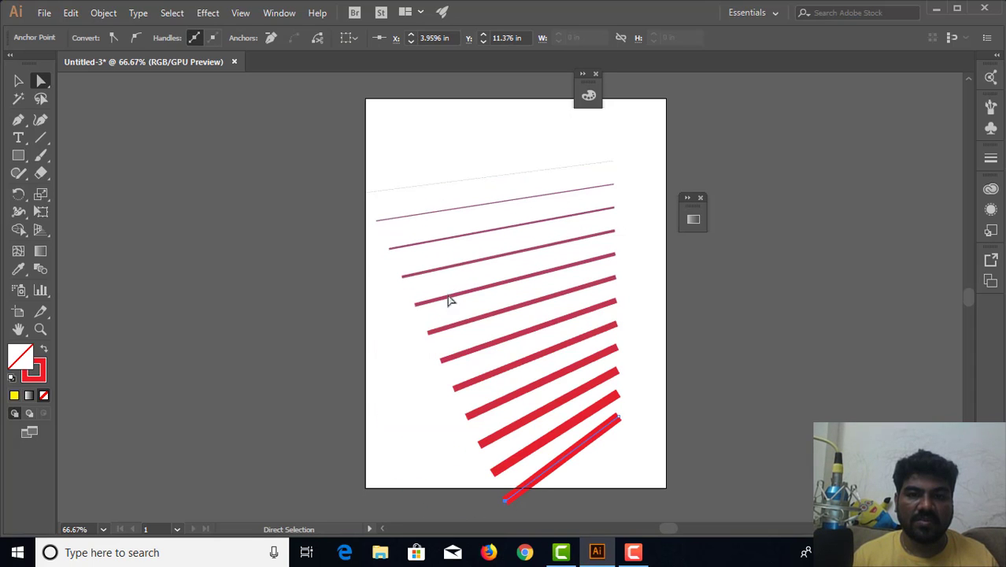
pyautogui.click(370, 196)
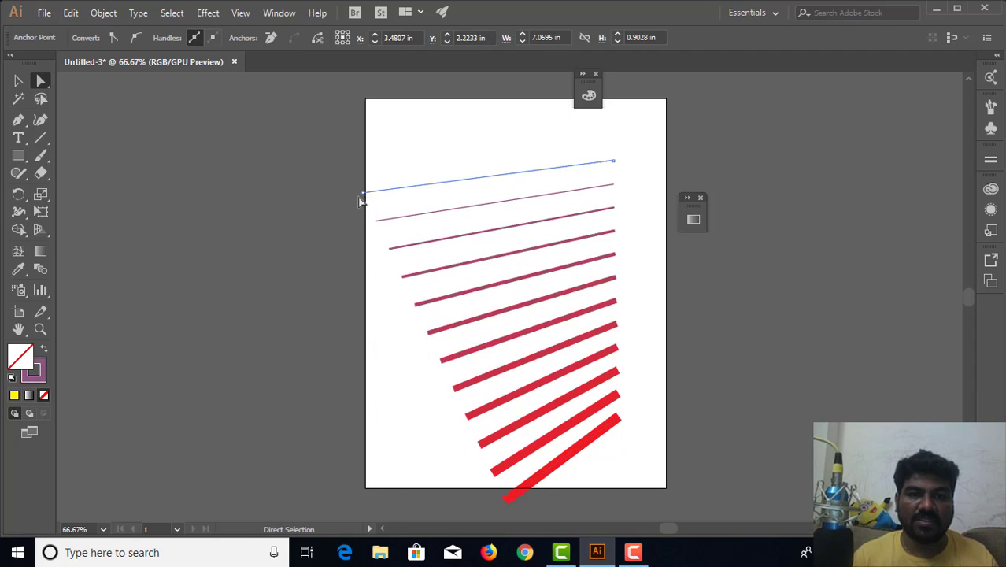
pyautogui.moveTo(365, 194); pyautogui.dragTo(741, 156)
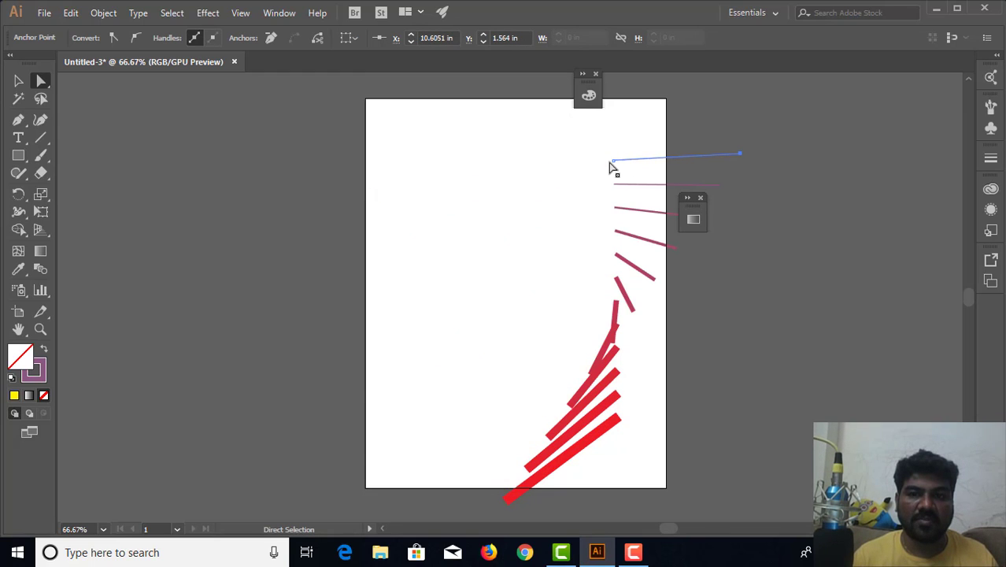
# Step: Move the top line's other anchor to about X 1.63 in, Y 1.90 in and the red line's right anchor to about X 9.44 in, Y 10.23 in
pyautogui.moveTo(614, 162); pyautogui.dragTo(422, 165)
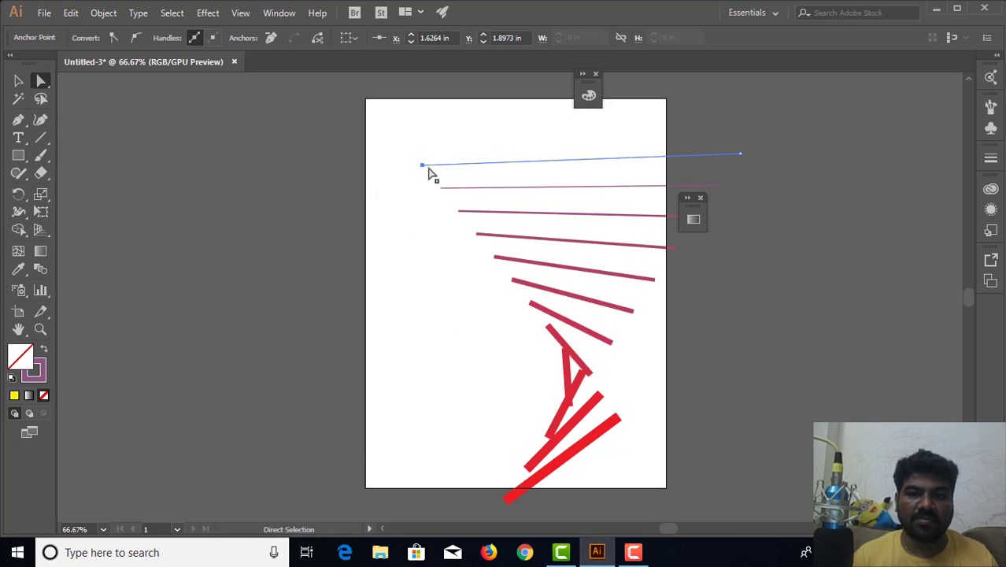
pyautogui.click(512, 504)
pyautogui.moveTo(622, 419); pyautogui.dragTo(700, 461)
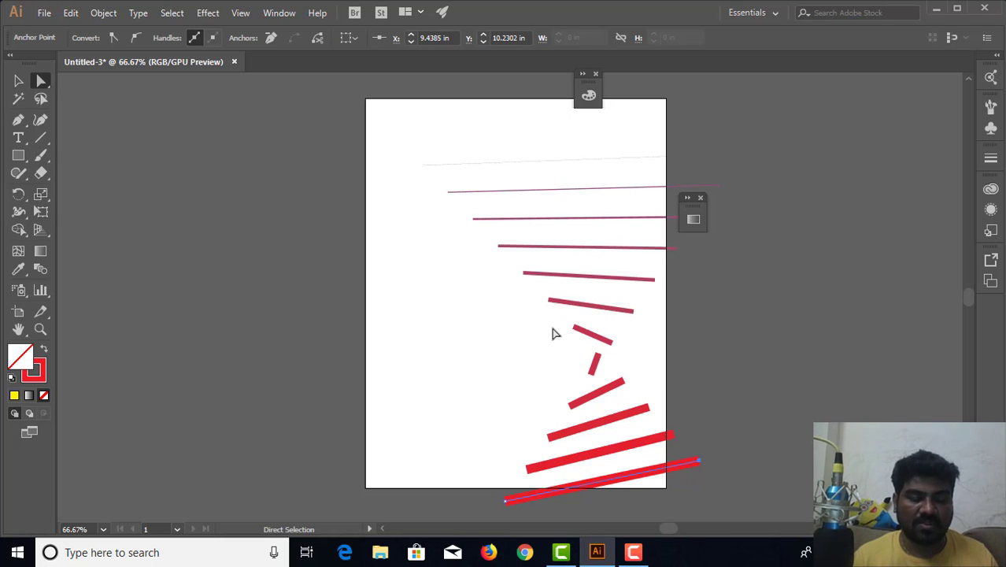
# Step: Undo the anchor moves on the blend's top and bottom lines
pyautogui.hotkey('ctrl', 'z')
pyautogui.hotkey('ctrl', 'z')
pyautogui.hotkey('ctrl', 'z')
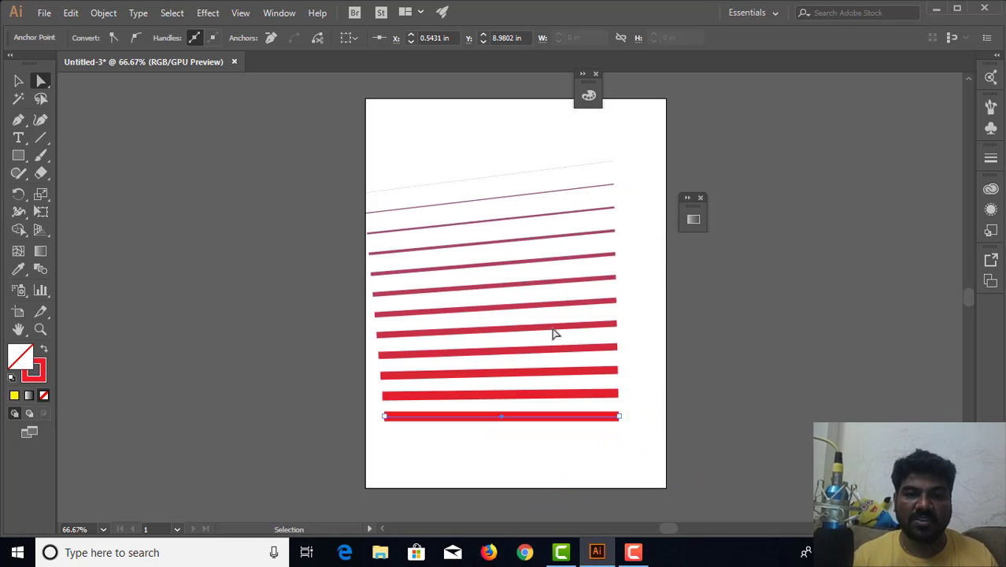
# Step: Select the blend's top line and set the blend spacing to 20 specified steps
pyautogui.click(483, 178)
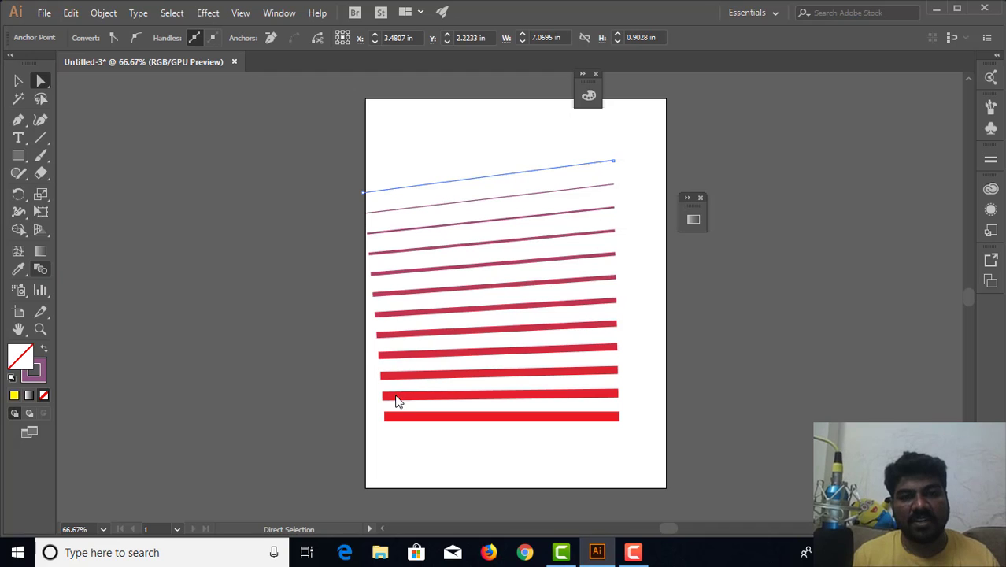
pyautogui.press('Return')
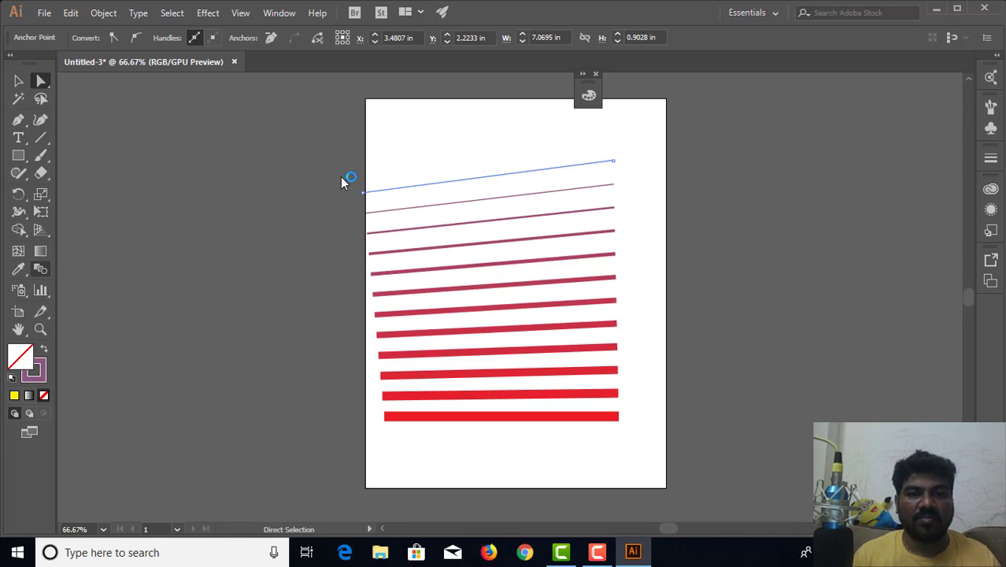
pyautogui.press('w')
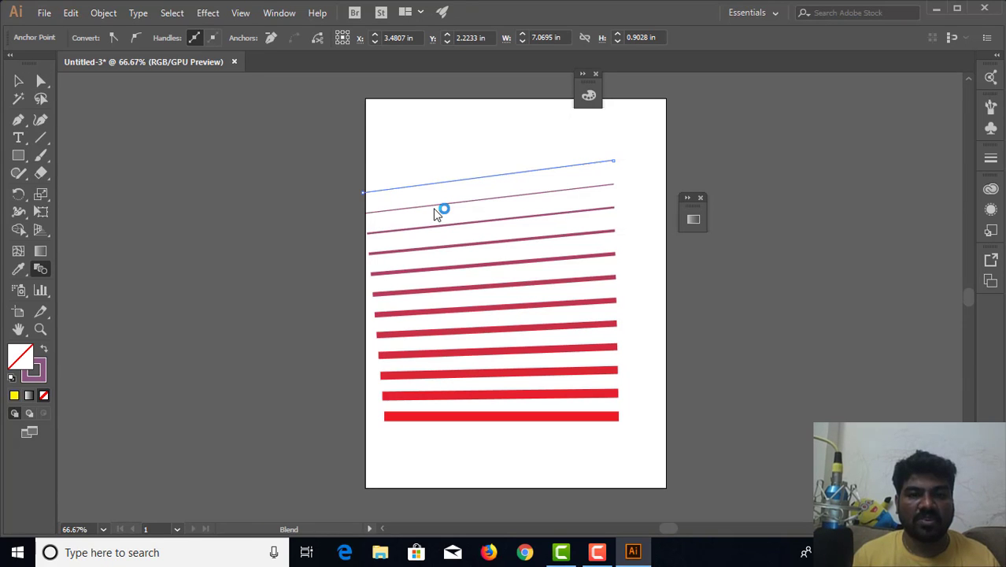
pyautogui.press('Return')
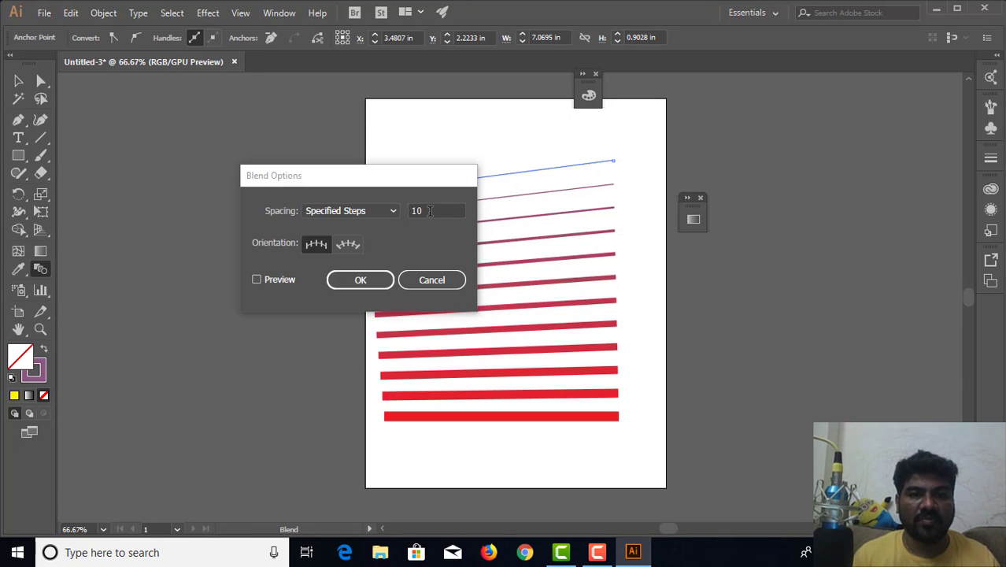
pyautogui.doubleClick(430, 211)
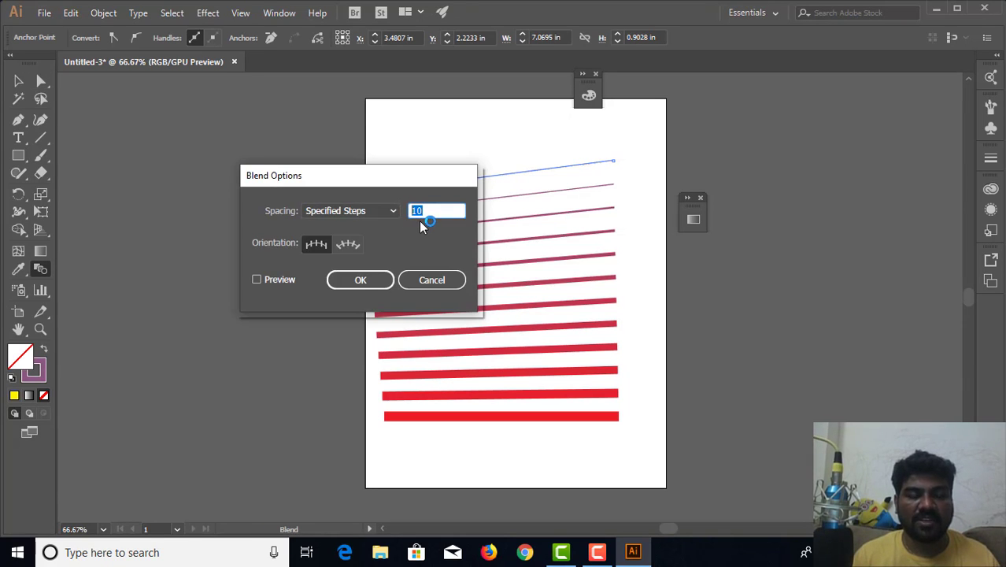
pyautogui.write('20')
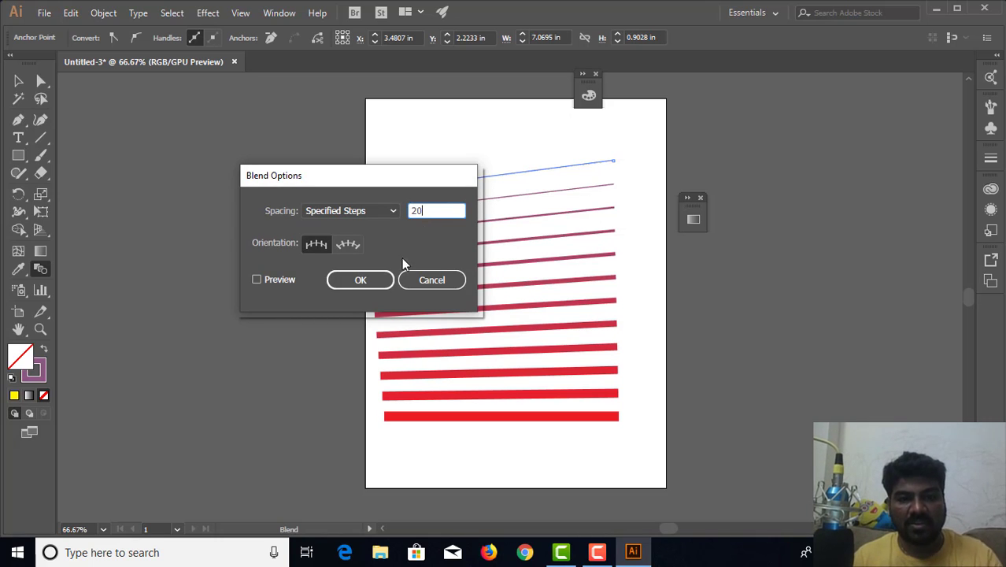
pyautogui.click(353, 281)
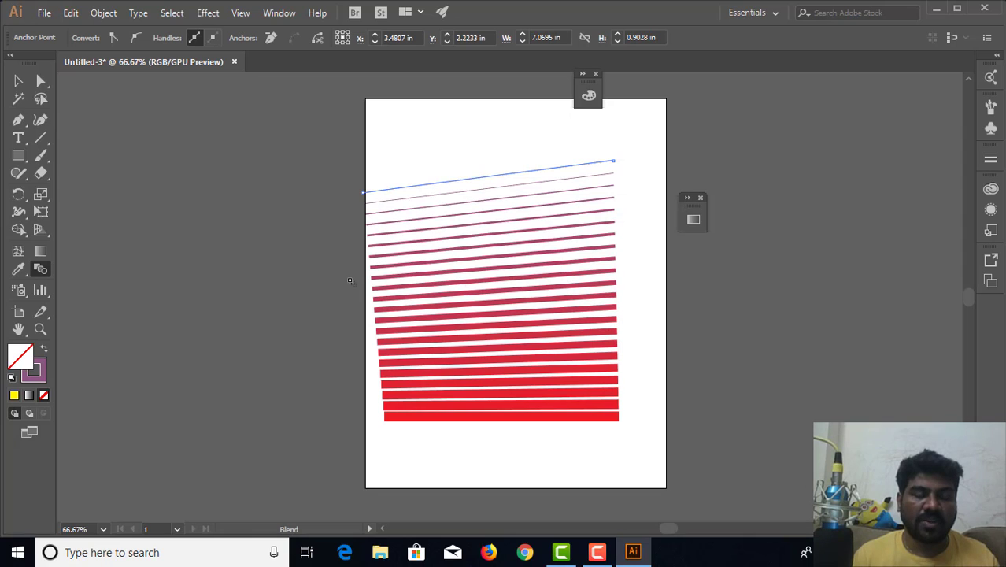
# Step: Select the whole line blend and delete it from the artboard
pyautogui.click(22, 84)
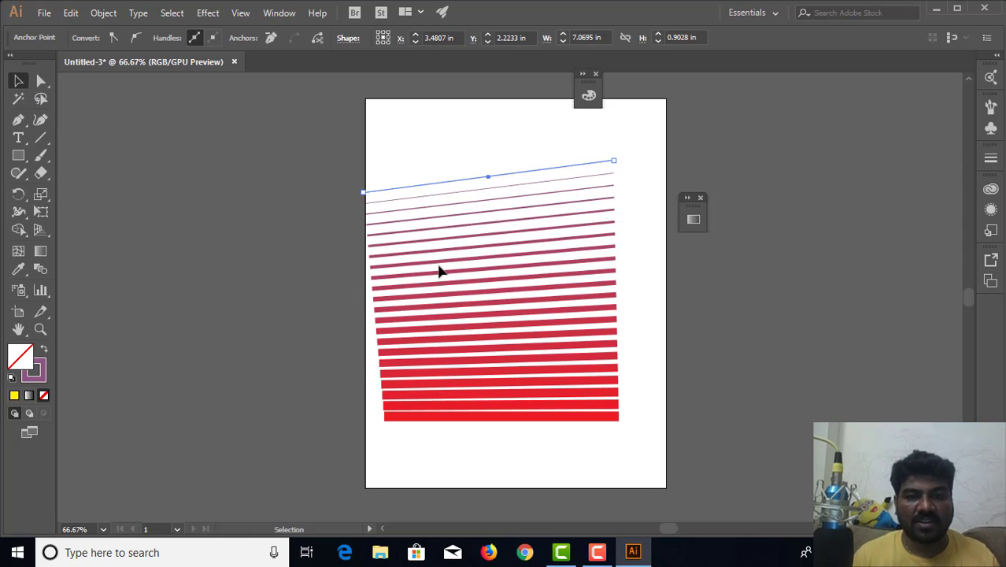
pyautogui.click(473, 248)
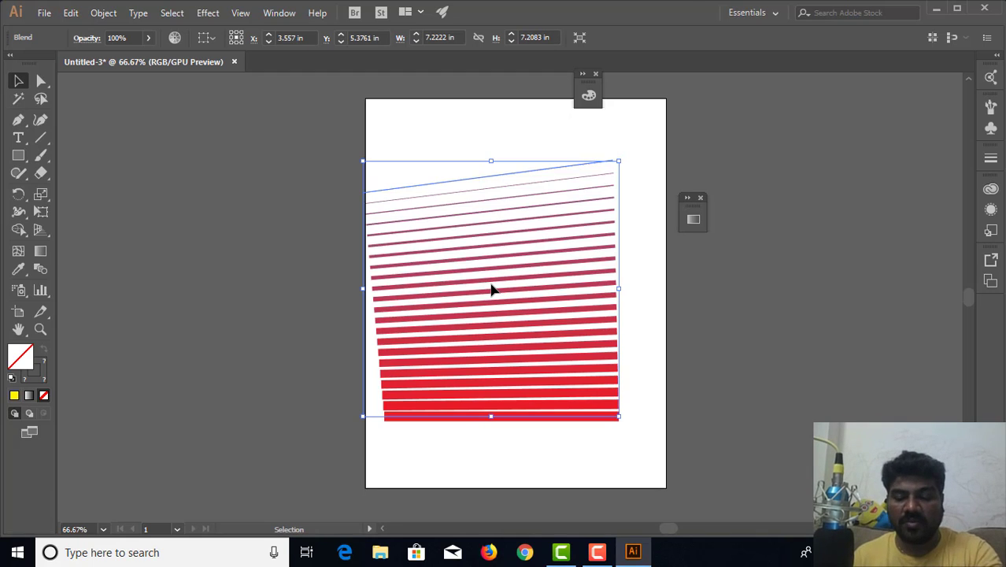
pyautogui.press('Delete')
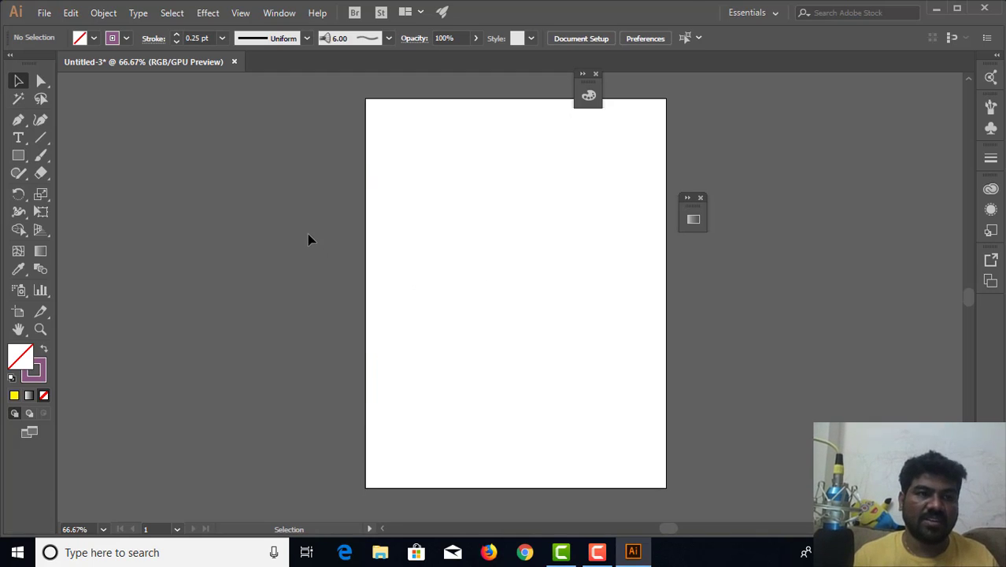
# Step: Activate the Ellipse tool and set the stroke colour to red #d41800
pyautogui.click(23, 160)
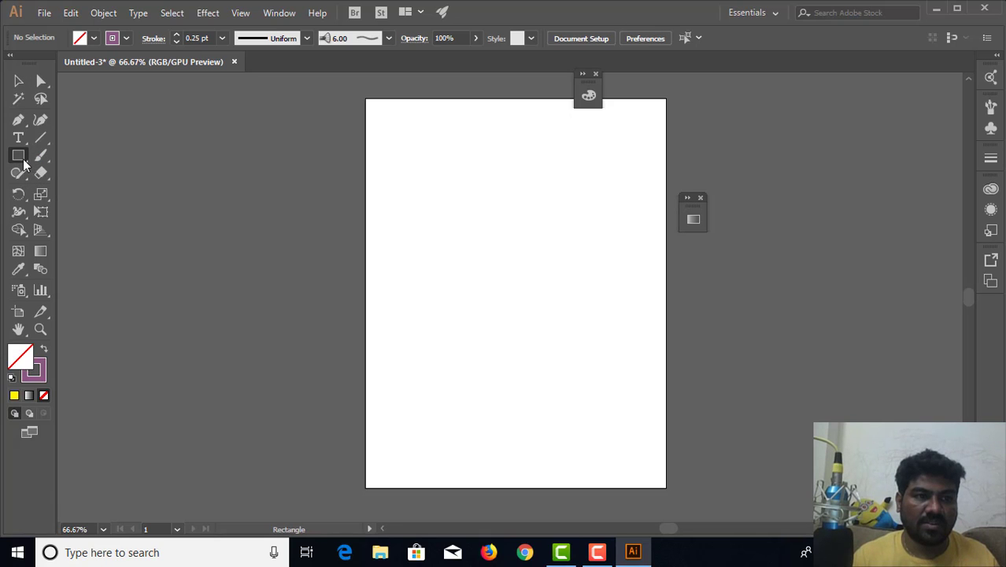
pyautogui.moveTo(23, 161); pyautogui.dragTo(62, 191)
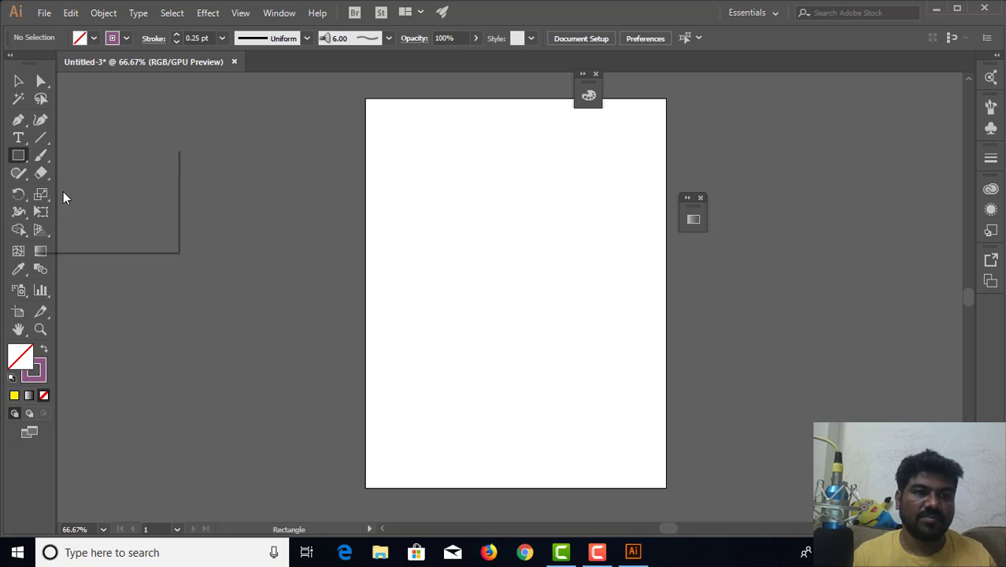
pyautogui.click(40, 367)
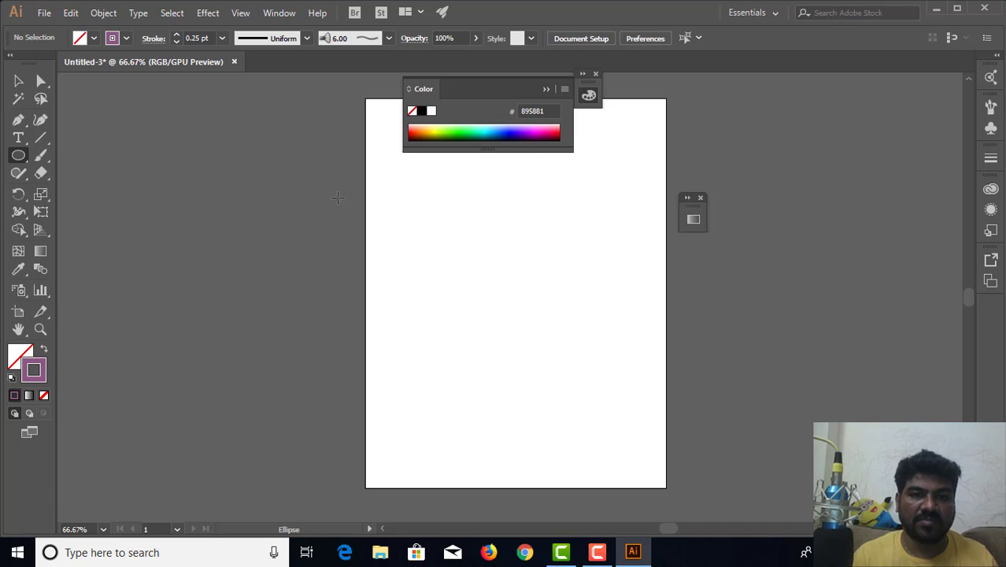
pyautogui.click(413, 127)
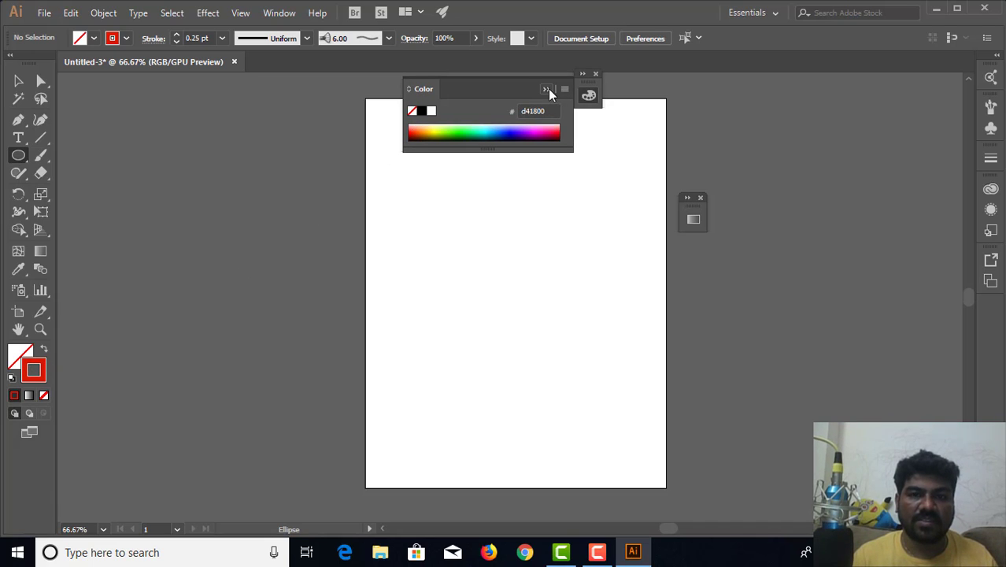
pyautogui.click(546, 89)
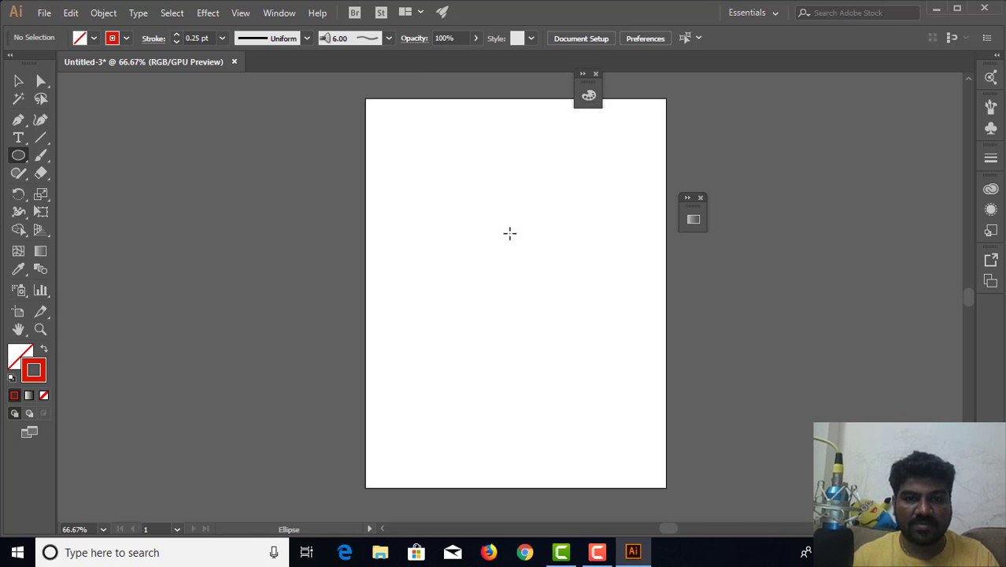
# Step: Widen the artboard by moving its right edge outward to a width of about 11.88 in
pyautogui.moveTo(537, 222); pyautogui.dragTo(426, 200)
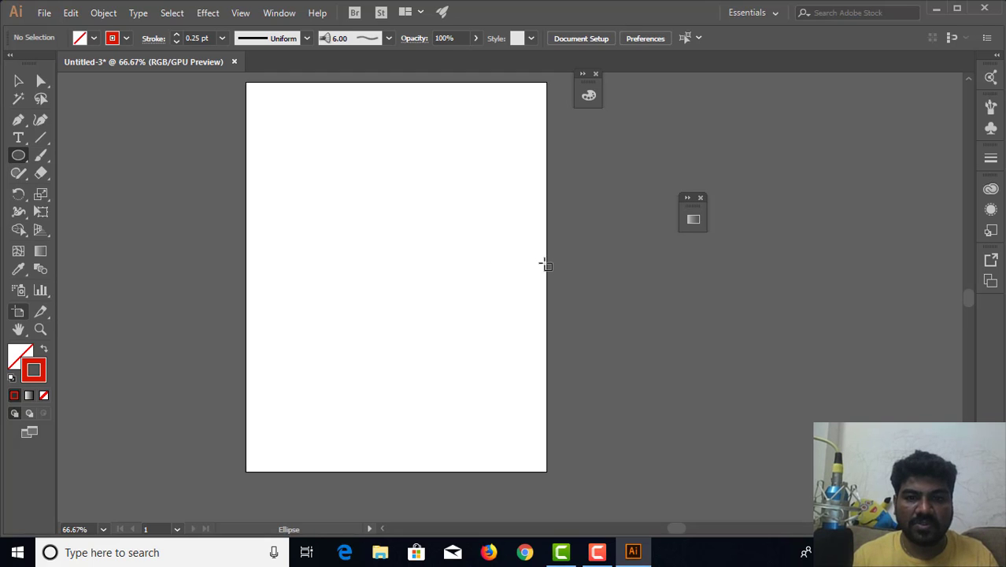
pyautogui.hotkey('shift', 'o')
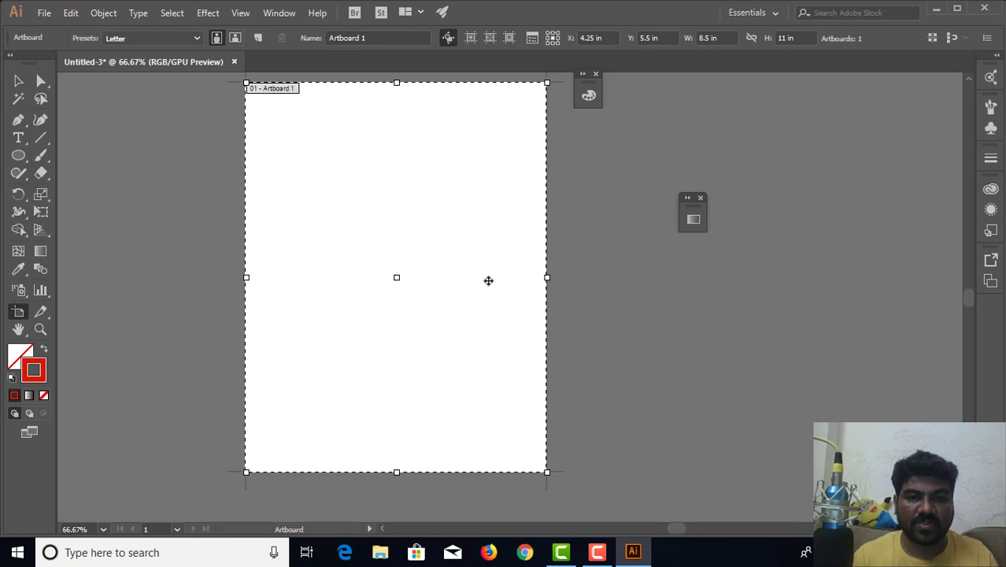
pyautogui.moveTo(546, 278); pyautogui.dragTo(665, 279)
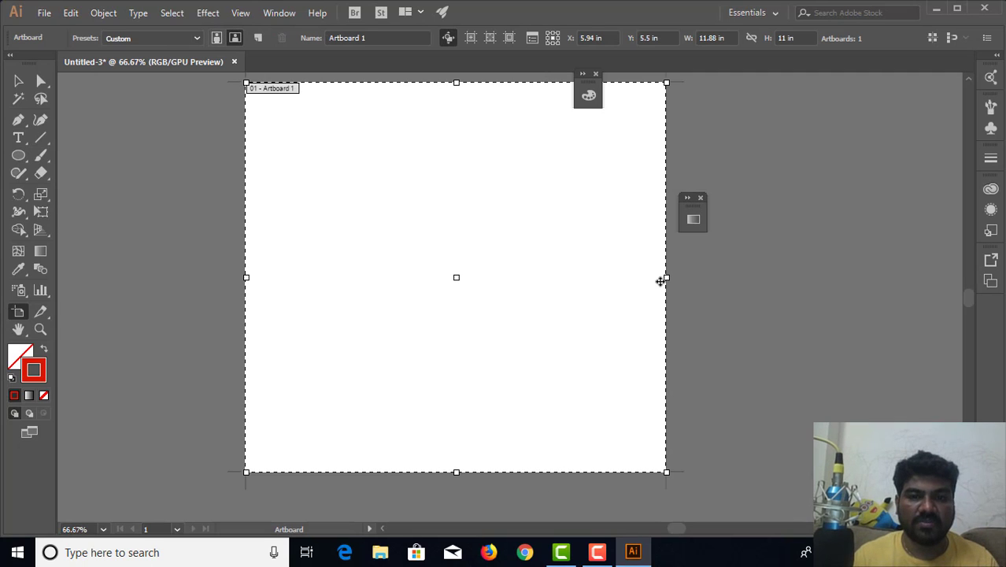
# Step: Draw a narrow upright ellipse about 0.96 in wide and 2.35 in high in the artboard's upper middle, then deselect it
pyautogui.click(19, 156)
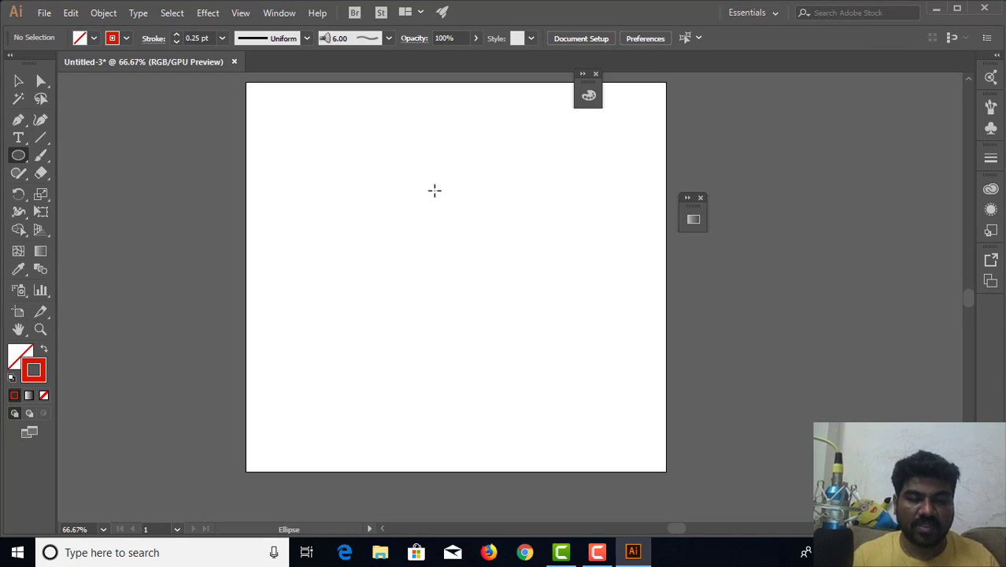
pyautogui.moveTo(427, 149); pyautogui.dragTo(462, 232)
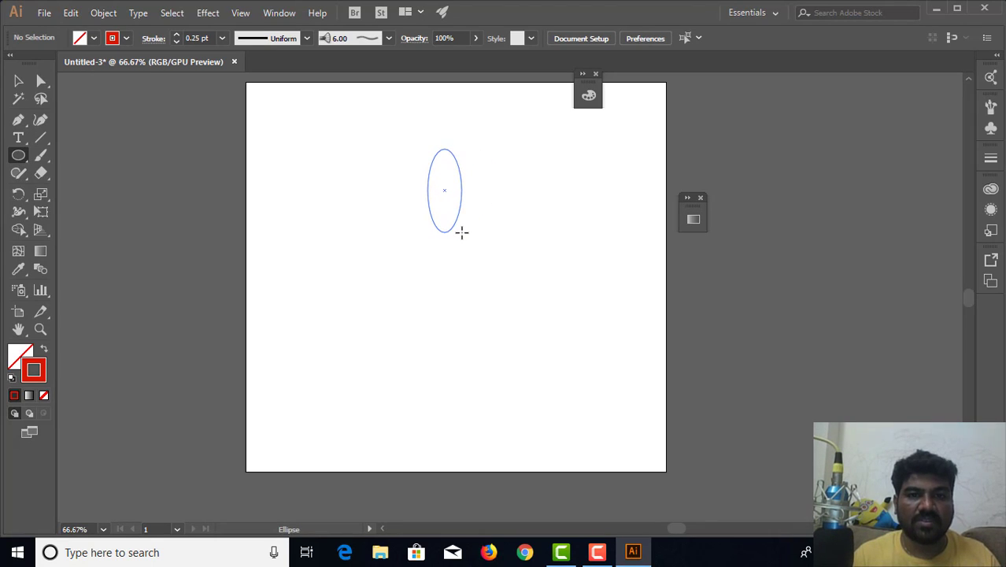
pyautogui.click(18, 81)
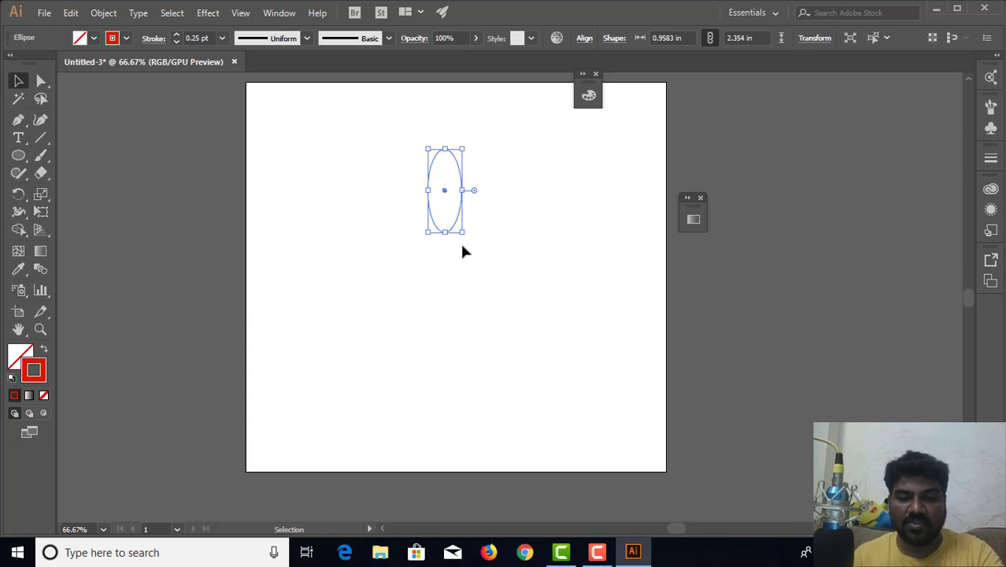
pyautogui.press('a')
pyautogui.hotkey('ctrl', '1')
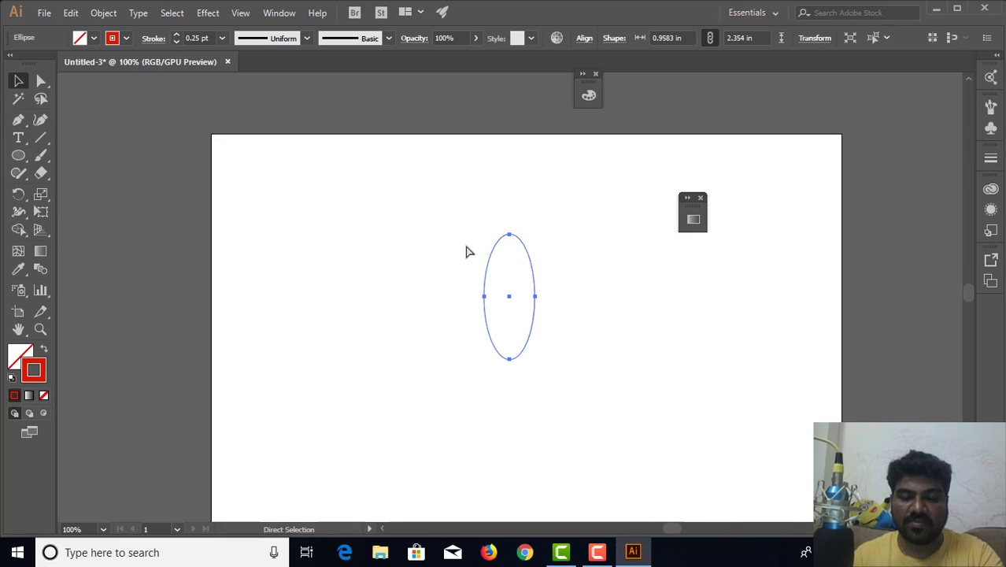
pyautogui.hotkey('ctrl', '=')
pyautogui.press('v')
pyautogui.click(567, 279)
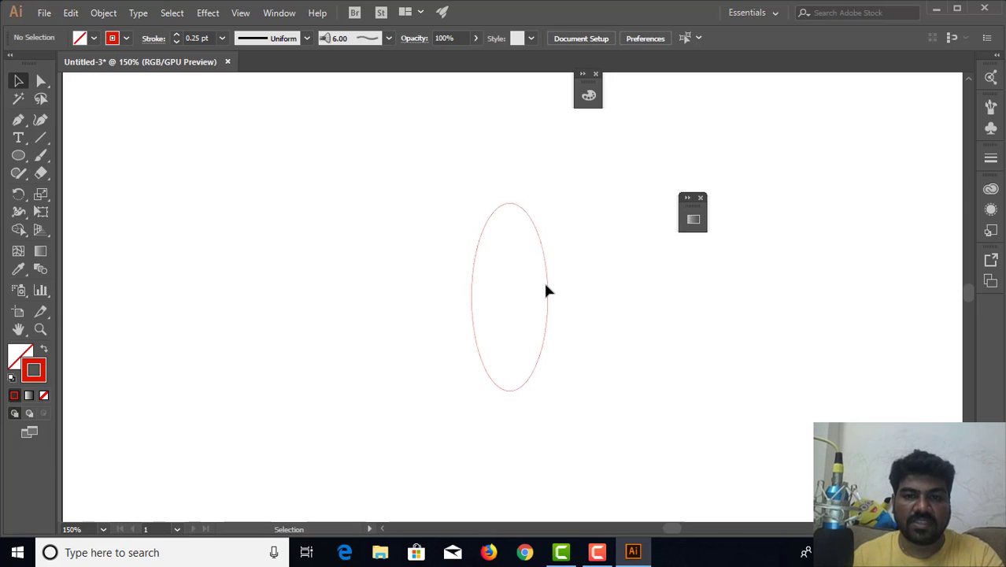
# Step: Set the ellipse's stroke weight to 1 pt and leave the ellipse selected
pyautogui.click(493, 265)
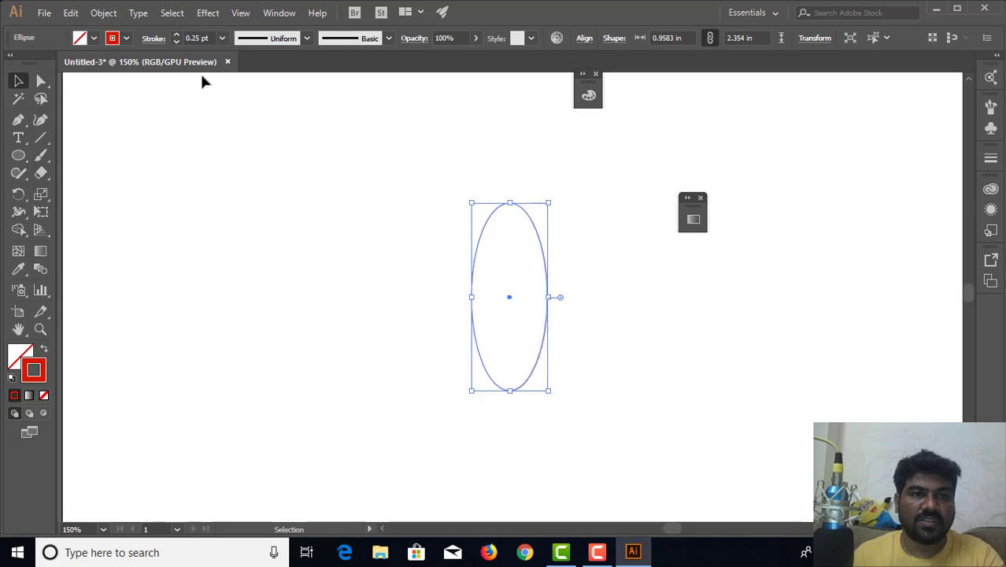
pyautogui.moveTo(207, 38); pyautogui.dragTo(178, 38)
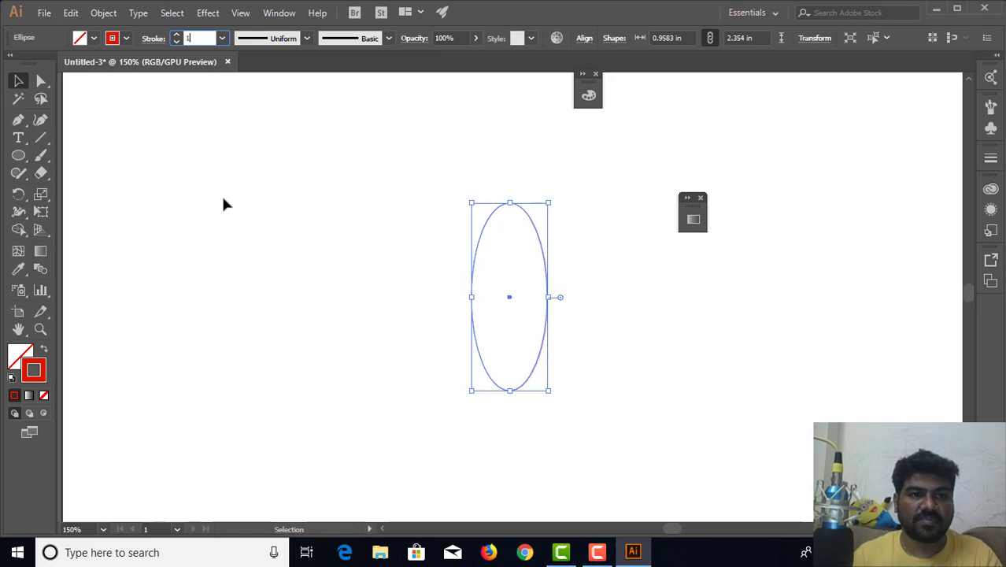
pyautogui.click(463, 247)
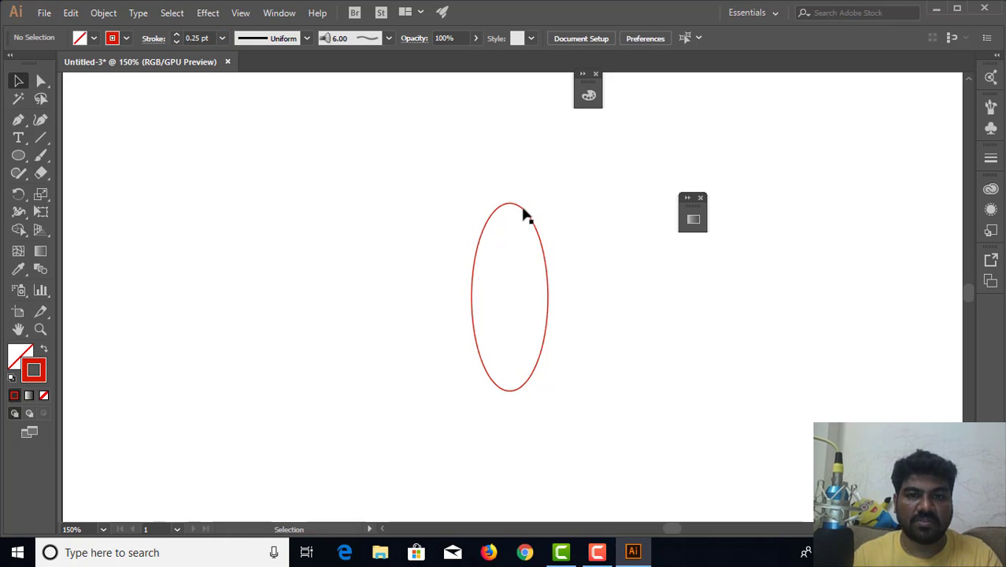
pyautogui.keyDown('ctrl'); pyautogui.click(522, 214); pyautogui.keyUp('ctrl')
pyautogui.hotkey('ctrl', '0')
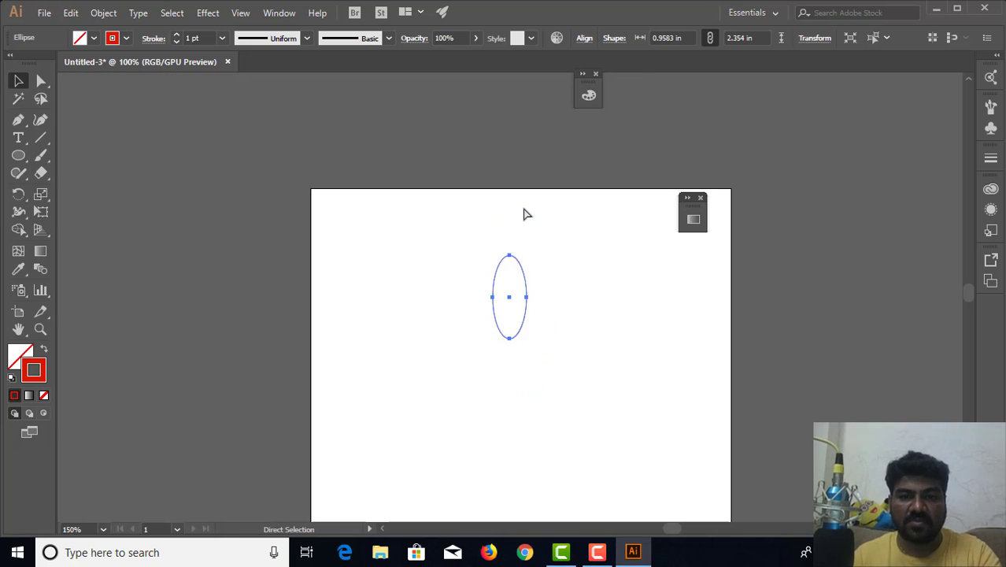
# Step: Rotate a copy of the ellipse clockwise around a pivot point just below it, forming a second petal beside the first
pyautogui.moveTo(555, 265); pyautogui.dragTo(529, 197)
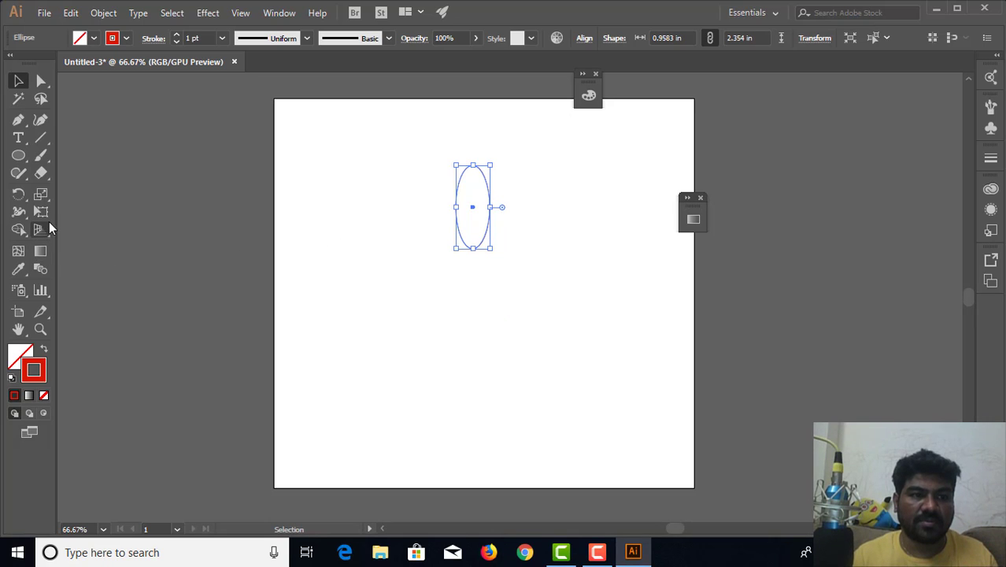
pyautogui.click(19, 195)
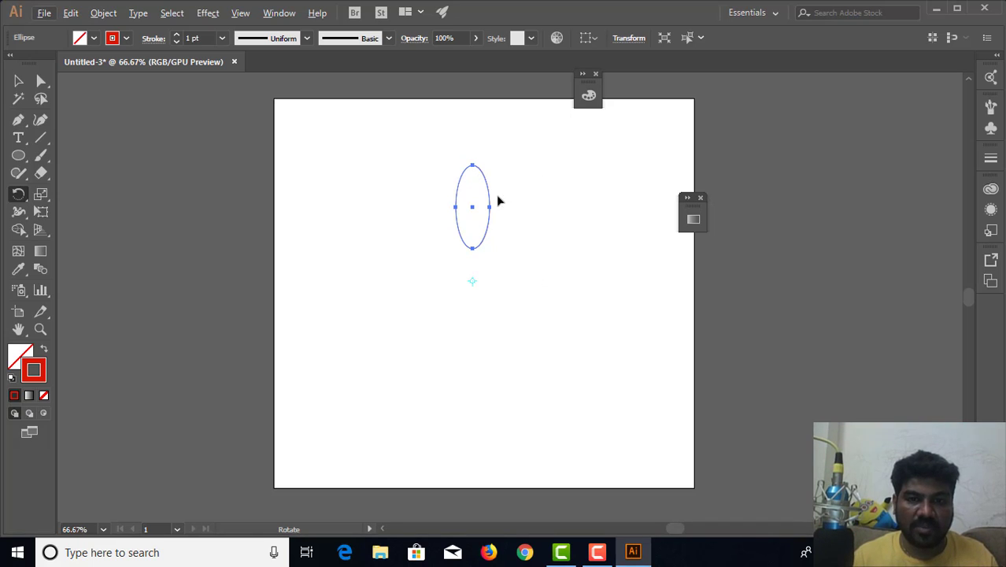
pyautogui.moveTo(496, 202); pyautogui.dragTo(532, 230)
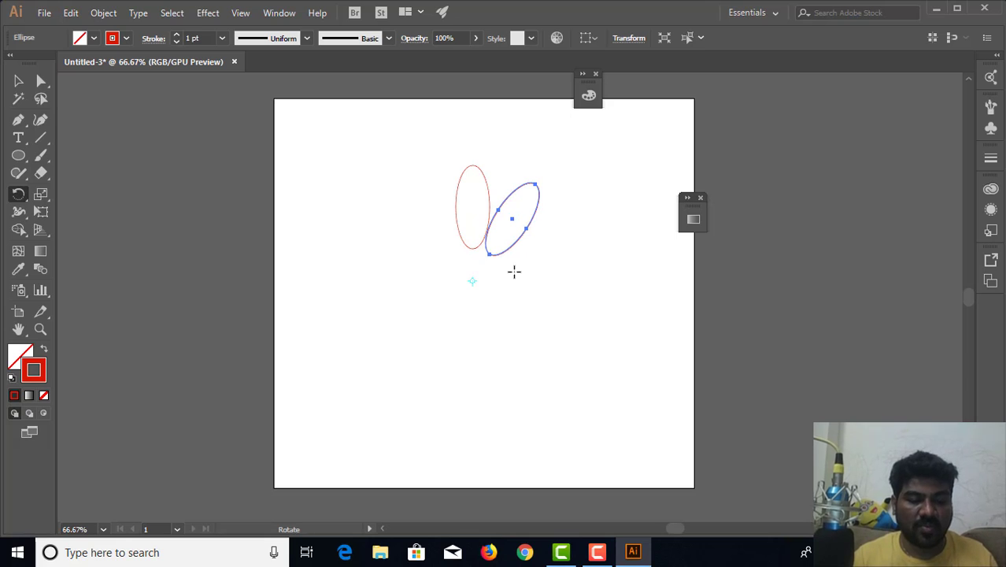
# Step: Repeat the rotated copy around the pivot until a full ring of petals reaches the first ellipse
pyautogui.hotkey('ctrl', 'd')
pyautogui.hotkey('ctrl', 'd')
pyautogui.hotkey('ctrl', 'd')
pyautogui.hotkey('ctrl', 'd')
pyautogui.hotkey('ctrl', 'd')
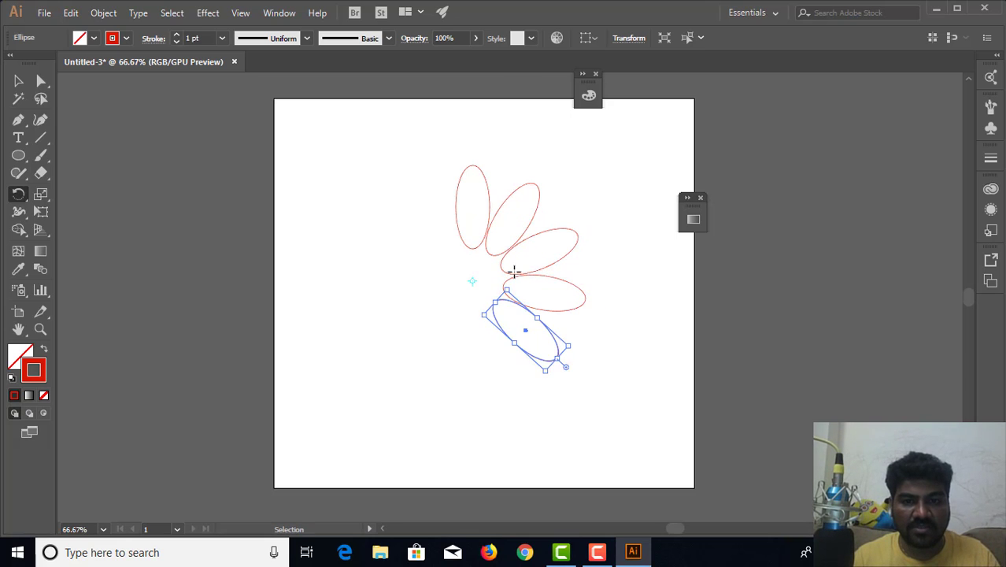
pyautogui.hotkey('ctrl', 'd')
pyautogui.hotkey('ctrl', 'd')
pyautogui.hotkey('ctrl', 'd')
pyautogui.hotkey('ctrl', 'd')
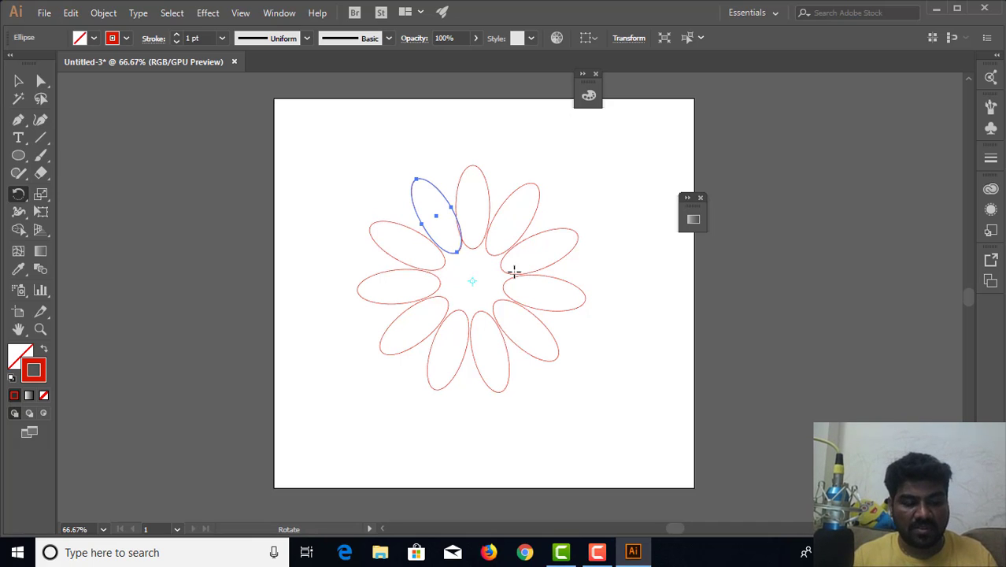
pyautogui.hotkey('ctrl', 'd')
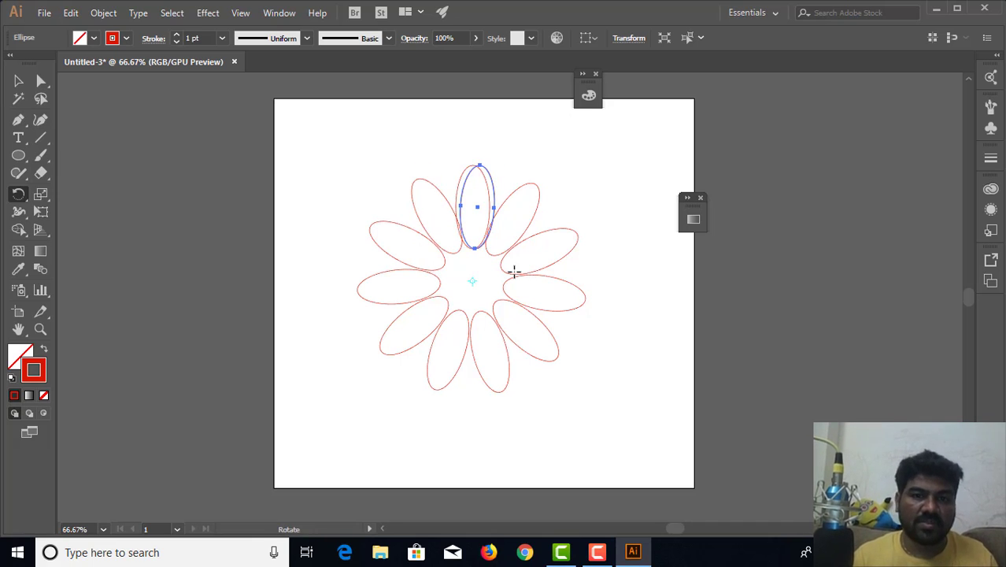
# Step: Keep repeating the rotated copy around the ring until the overlapping ellipses form a dense circular lattice pattern
pyautogui.click(18, 80)
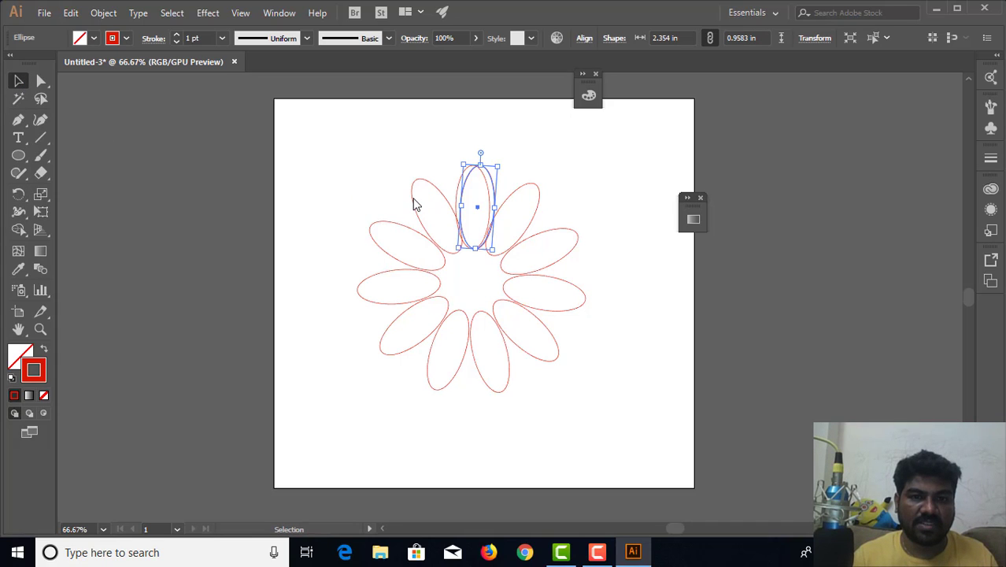
pyautogui.hotkey('ctrl', 'd')
pyautogui.hotkey('ctrl', 'd')
pyautogui.hotkey('ctrl', 'd')
pyautogui.hotkey('ctrl', 'd')
pyautogui.hotkey('ctrl', 'd')
pyautogui.hotkey('ctrl', 'd')
pyautogui.hotkey('ctrl', 'd')
pyautogui.hotkey('ctrl', 'd')
pyautogui.hotkey('ctrl', 'd')
pyautogui.hotkey('ctrl', 'd')
pyautogui.hotkey('ctrl', 'd')
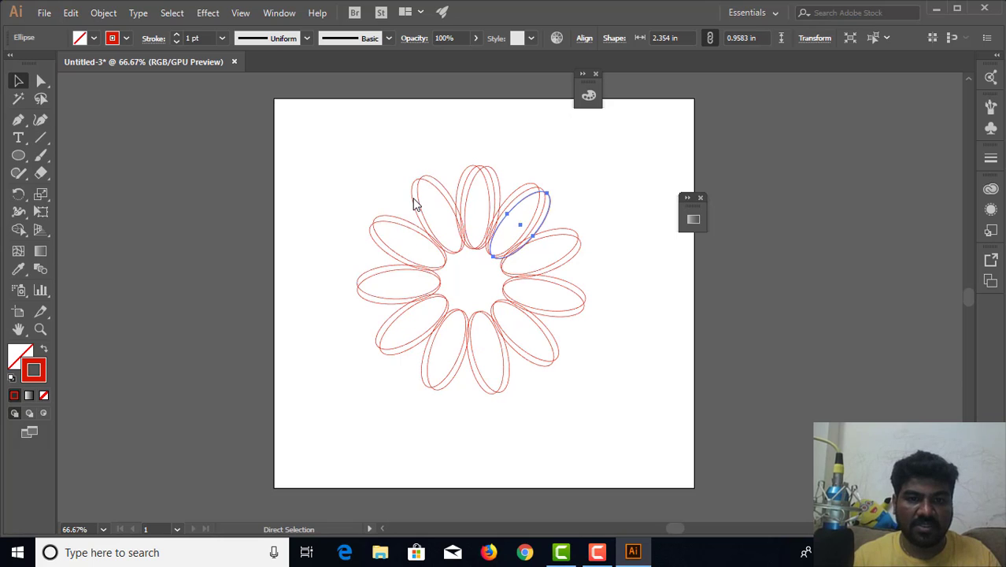
pyautogui.hotkey('ctrl', 'd')
pyautogui.hotkey('ctrl', 'd')
pyautogui.hotkey('ctrl', 'd')
pyautogui.hotkey('ctrl', 'd')
pyautogui.hotkey('ctrl', 'd')
pyautogui.hotkey('ctrl', 'd')
pyautogui.hotkey('ctrl', 'd')
pyautogui.hotkey('ctrl', 'd')
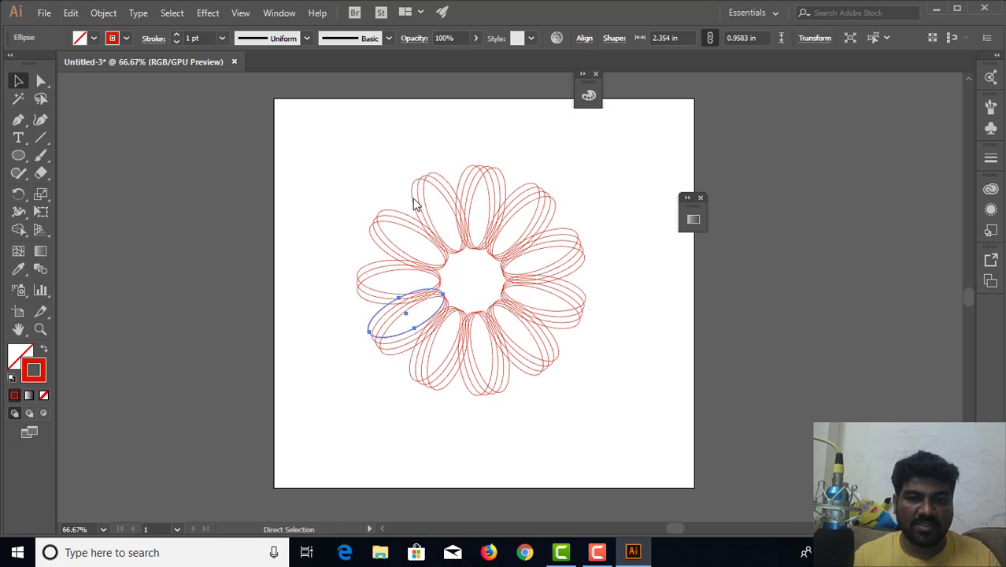
pyautogui.hotkey('ctrl', 'd')
pyautogui.hotkey('ctrl', 'd')
pyautogui.hotkey('ctrl', 'd')
pyautogui.hotkey('ctrl', 'd')
pyautogui.hotkey('ctrl', 'd')
pyautogui.hotkey('ctrl', 'd')
pyautogui.hotkey('ctrl', 'd')
pyautogui.hotkey('ctrl', 'd')
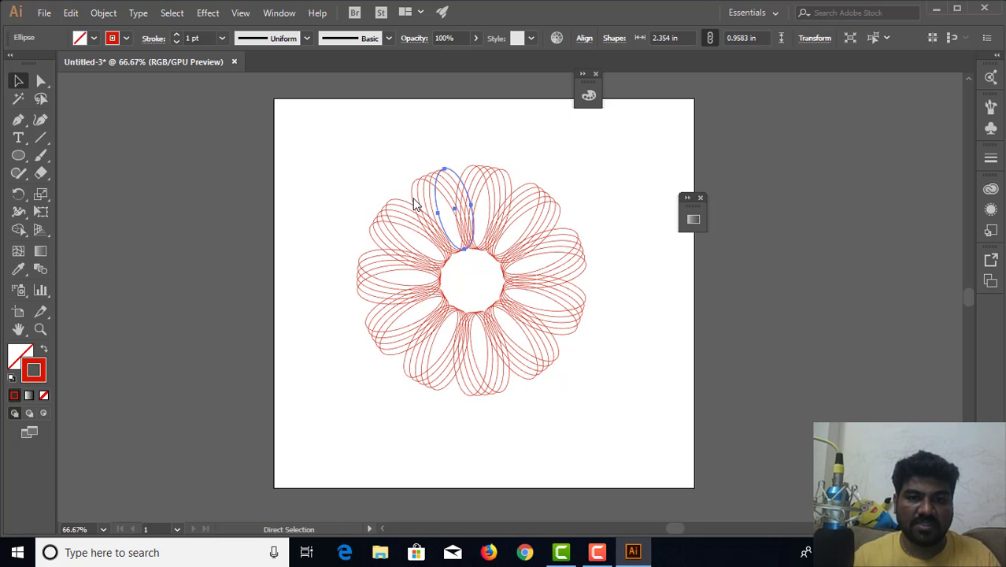
pyautogui.hotkey('ctrl', 'd')
pyautogui.hotkey('ctrl', 'd')
pyautogui.hotkey('ctrl', 'd')
pyautogui.hotkey('ctrl', 'd')
pyautogui.hotkey('ctrl', 'd')
pyautogui.hotkey('ctrl', 'd')
pyautogui.hotkey('ctrl', 'd')
pyautogui.hotkey('ctrl', 'd')
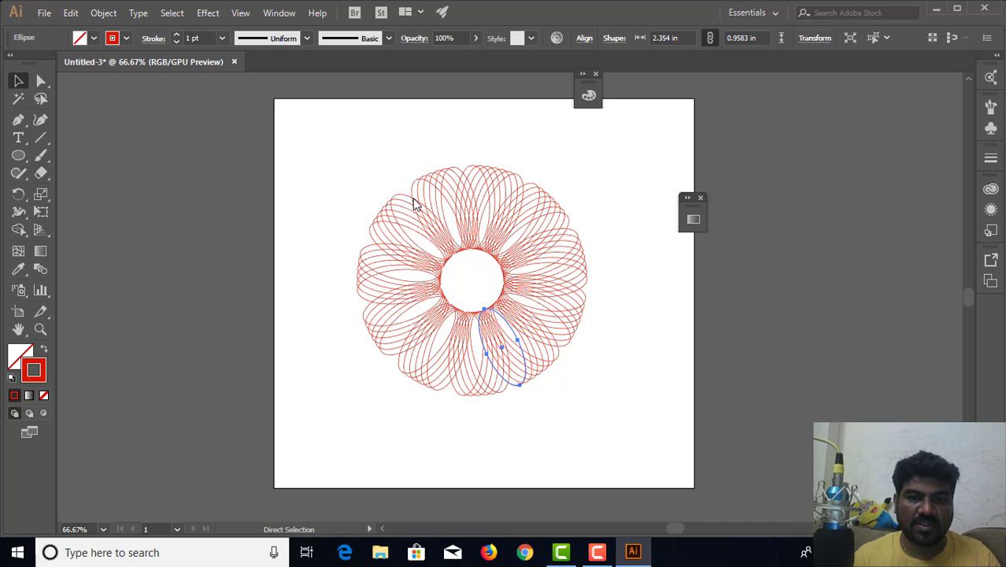
pyautogui.hotkey('ctrl', 'd')
pyautogui.hotkey('ctrl', 'd')
pyautogui.hotkey('ctrl', 'd')
pyautogui.hotkey('ctrl', 'd')
pyautogui.hotkey('ctrl', 'd')
pyautogui.hotkey('ctrl', 'd')
pyautogui.hotkey('ctrl', 'd')
pyautogui.hotkey('ctrl', 'd')
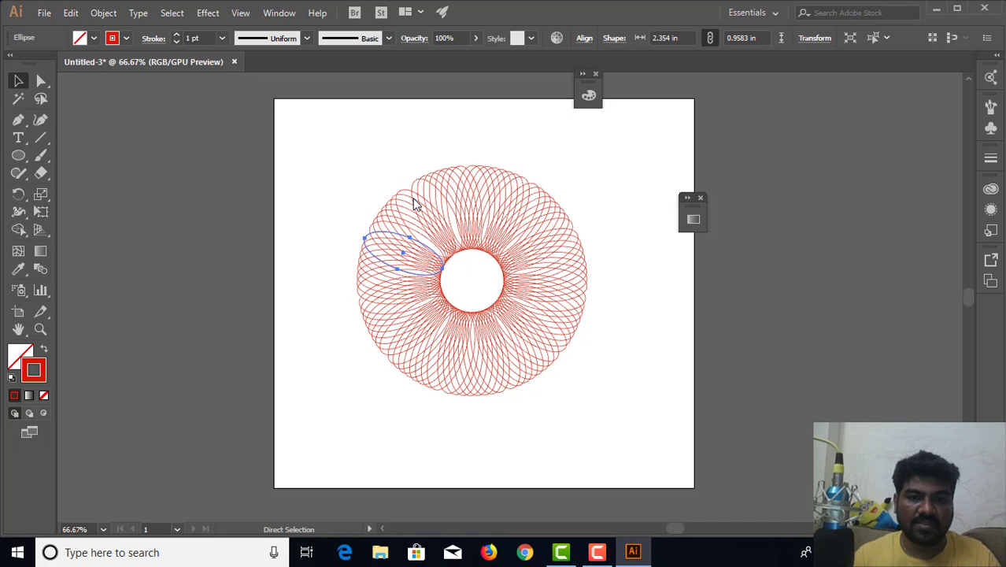
pyautogui.hotkey('ctrl', 'd')
pyautogui.hotkey('ctrl', 'd')
pyautogui.hotkey('ctrl', 'd')
pyautogui.hotkey('ctrl', 'd')
pyautogui.hotkey('ctrl', 'd')
pyautogui.hotkey('ctrl', 'd')
pyautogui.hotkey('ctrl', 'd')
pyautogui.hotkey('ctrl', 'd')
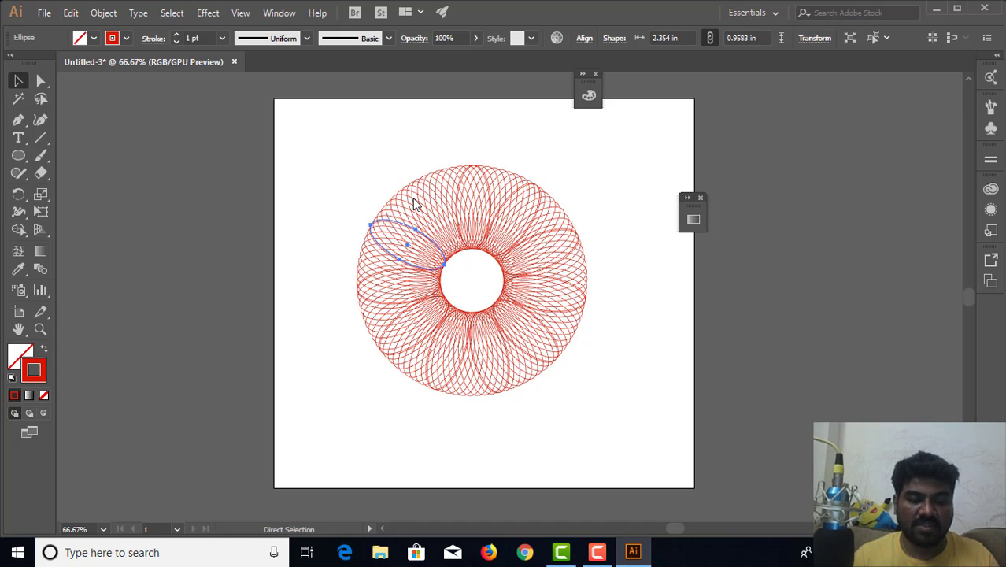
pyautogui.hotkey('ctrl', 'd')
pyautogui.hotkey('ctrl', 'd')
pyautogui.hotkey('ctrl', 'd')
pyautogui.hotkey('ctrl', 'd')
pyautogui.hotkey('ctrl', 'd')
pyautogui.hotkey('ctrl', 'd')
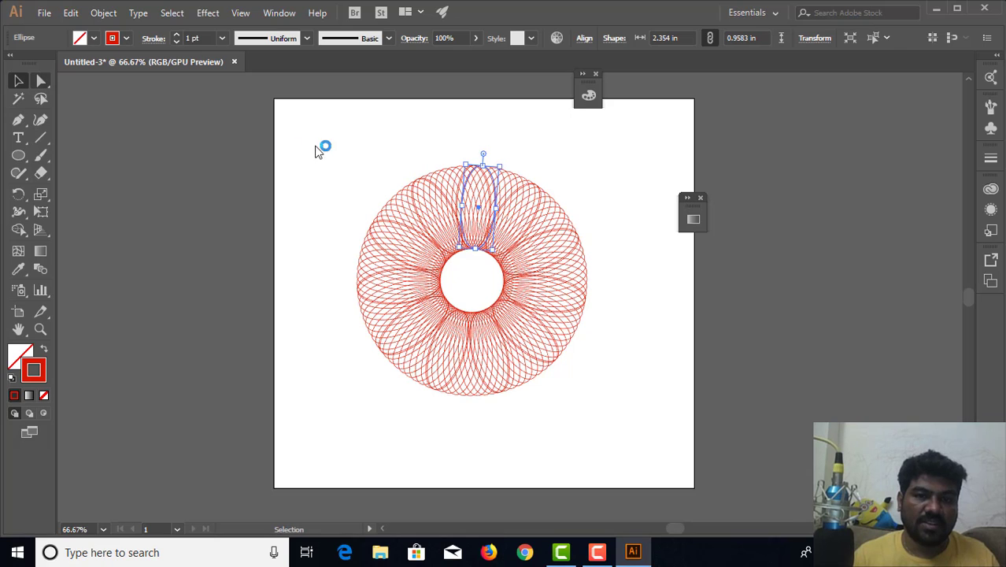
# Step: Select the entire ring of ellipses and delete it from the artboard
pyautogui.click(364, 155)
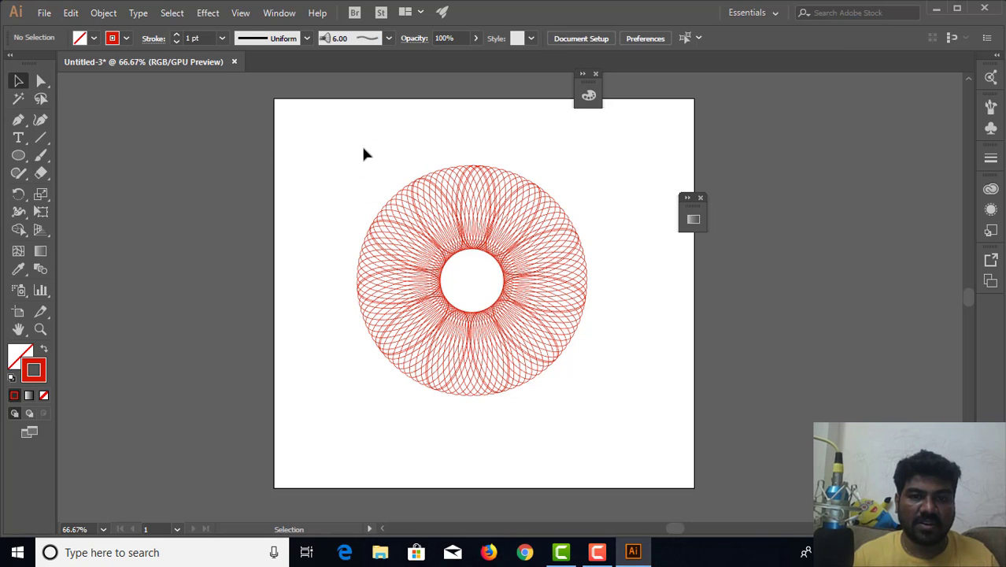
pyautogui.moveTo(553, 378); pyautogui.dragTo(593, 406)
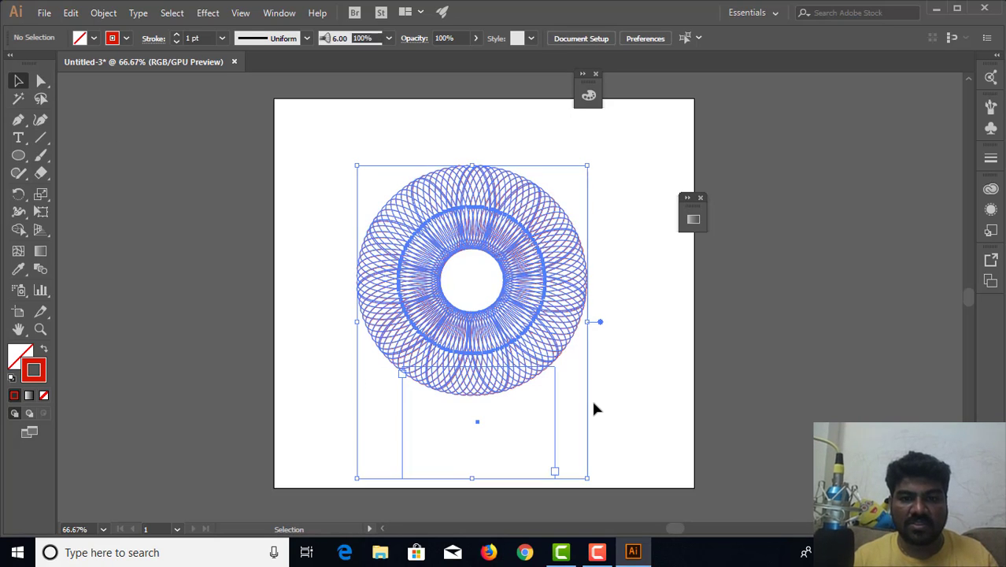
pyautogui.press('Delete')
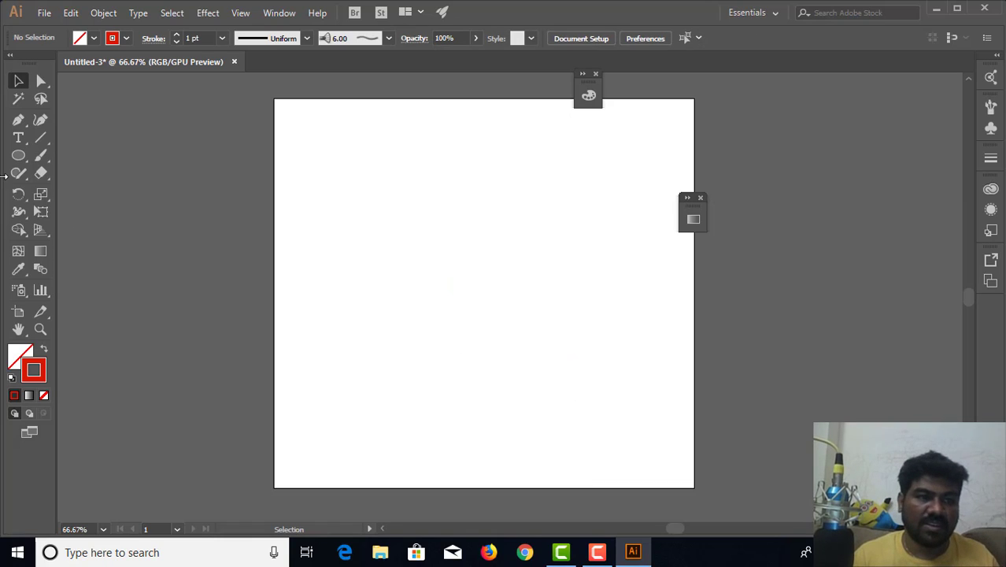
# Step: Draw a slimmer upright ellipse about 0.63 in wide and 2.29 in high near the artboard's upper middle
pyautogui.click(24, 157)
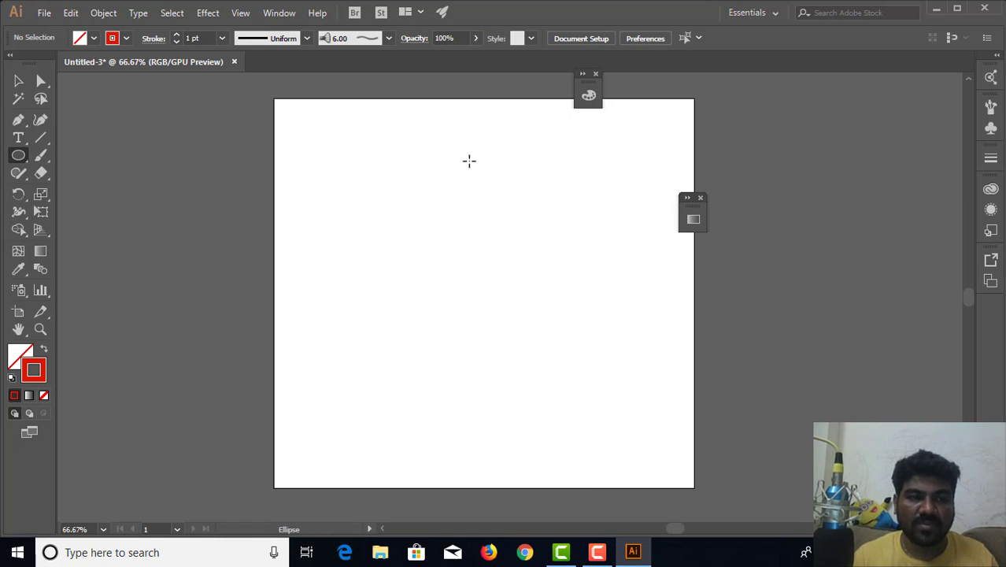
pyautogui.moveTo(469, 158); pyautogui.dragTo(472, 239)
pyautogui.press('v')
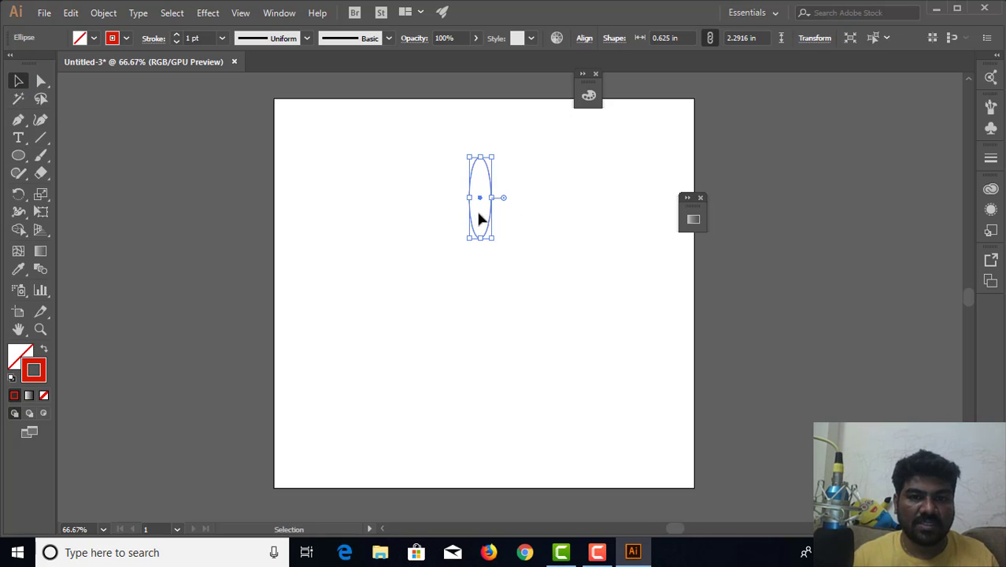
# Step: Rotate a copy of the slim ellipse clockwise around a pivot point just below its lower end
pyautogui.click(19, 194)
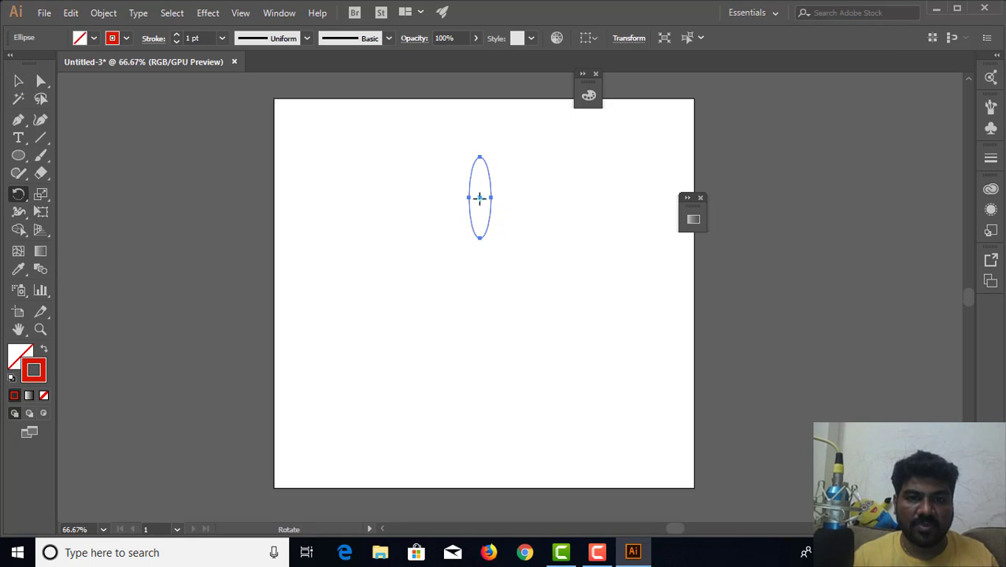
pyautogui.click(480, 264)
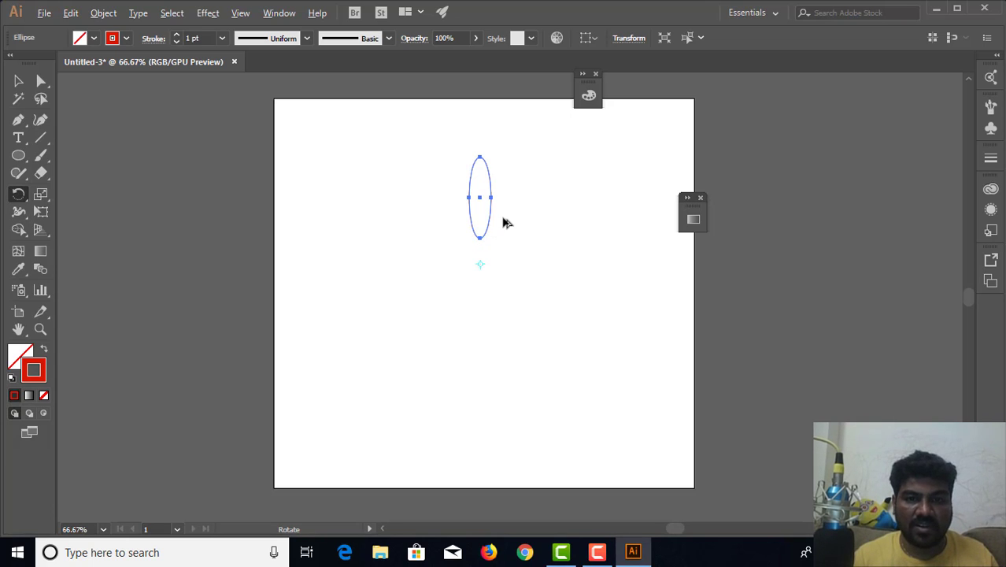
pyautogui.moveTo(498, 200); pyautogui.dragTo(528, 217)
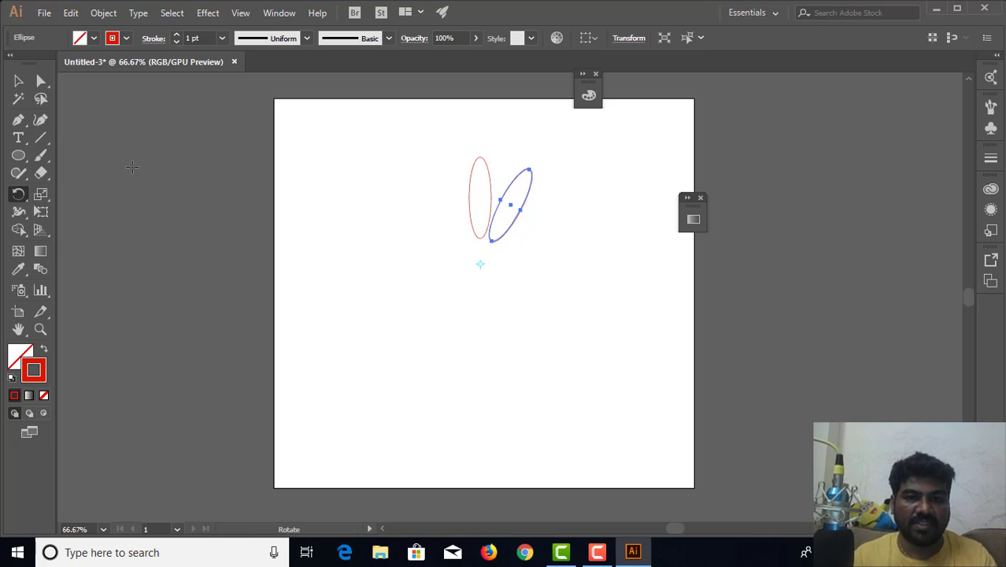
pyautogui.press('ctrl')
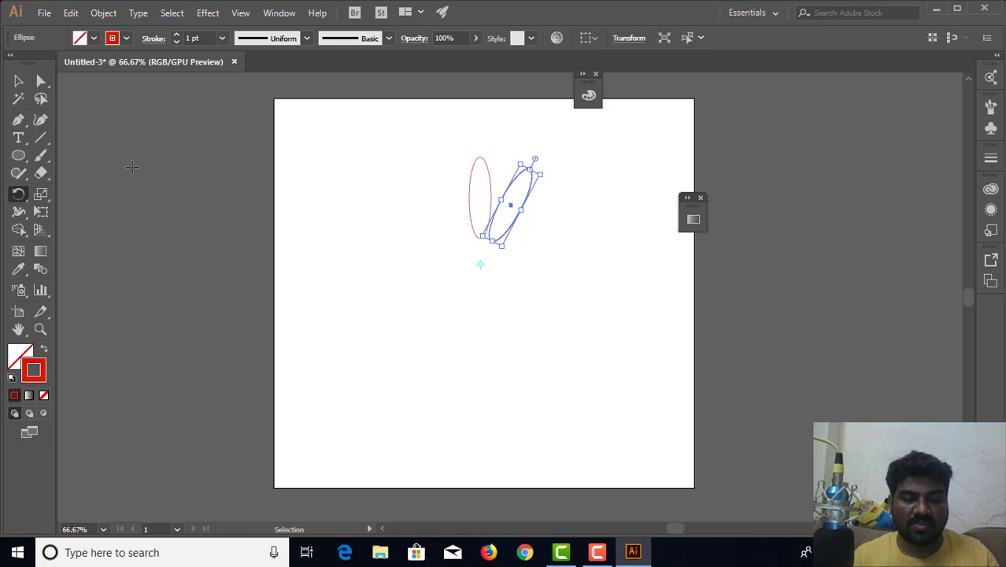
# Step: Repeat the rotated copy of the slim ellipse around the pivot until the petals close into a full ring, and deselect
pyautogui.hotkey('ctrl', 'd')
pyautogui.hotkey('ctrl', 'd')
pyautogui.hotkey('ctrl', 'd')
pyautogui.hotkey('ctrl', 'd')
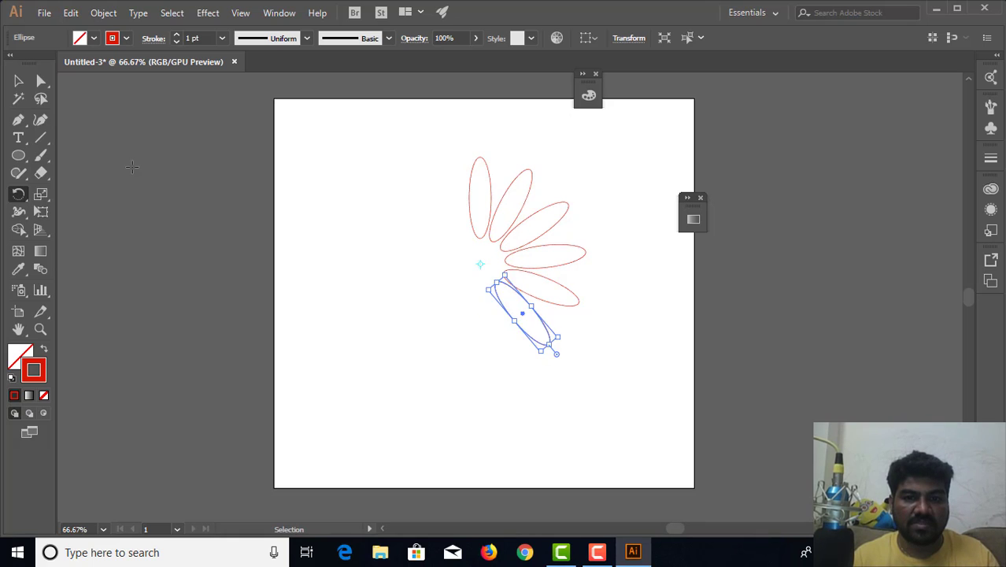
pyautogui.hotkey('ctrl', 'd')
pyautogui.hotkey('ctrl', 'd')
pyautogui.hotkey('ctrl', 'd')
pyautogui.hotkey('ctrl', 'd')
pyautogui.hotkey('ctrl', 'd')
pyautogui.hotkey('ctrl', 'd')
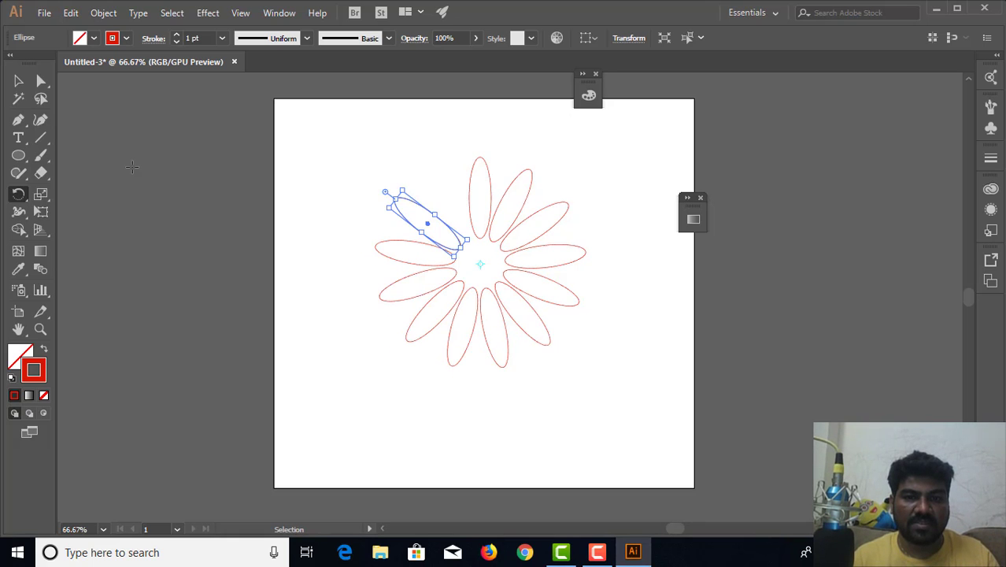
pyautogui.hotkey('ctrl', 'd')
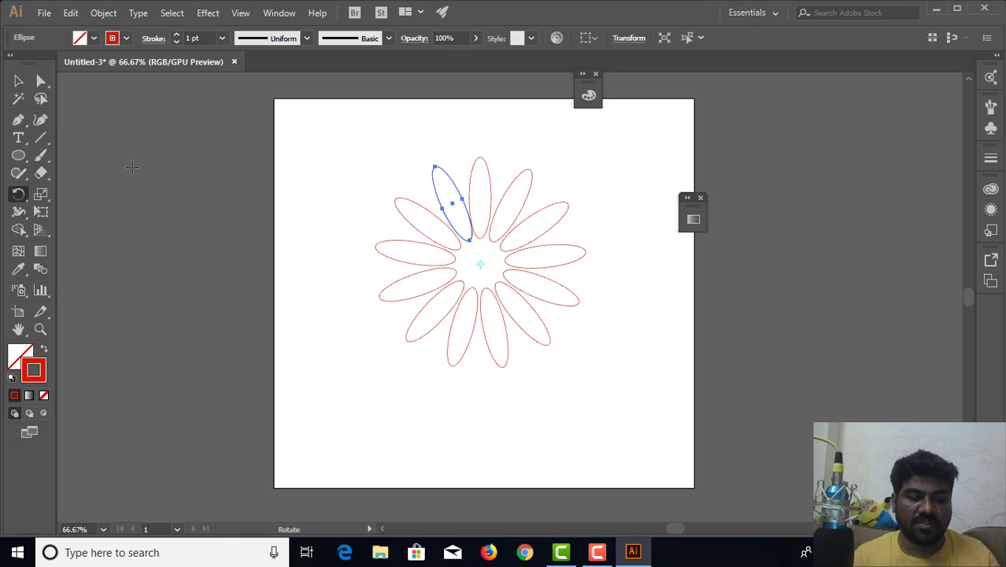
pyautogui.hotkey('ctrl', 'd')
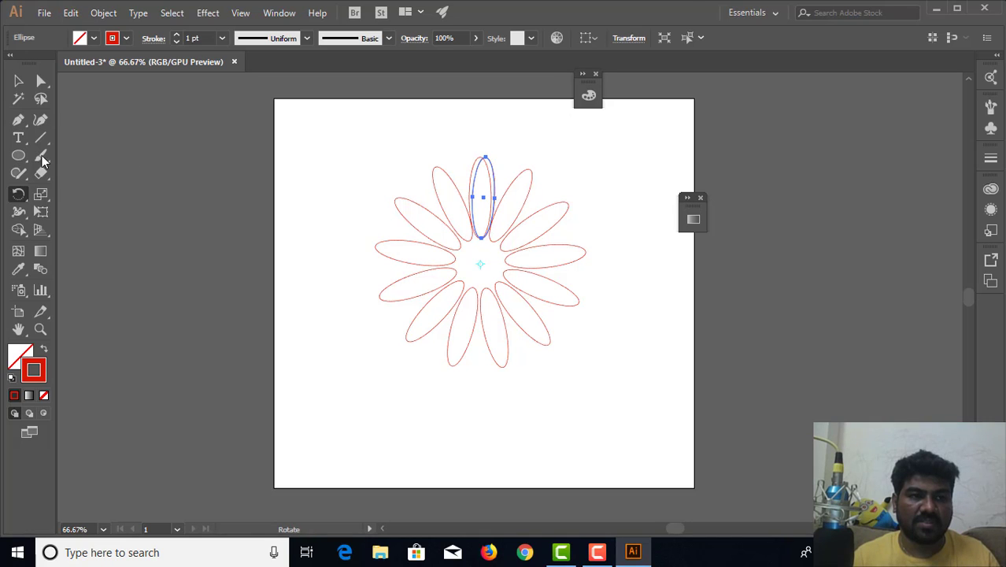
pyautogui.click(19, 82)
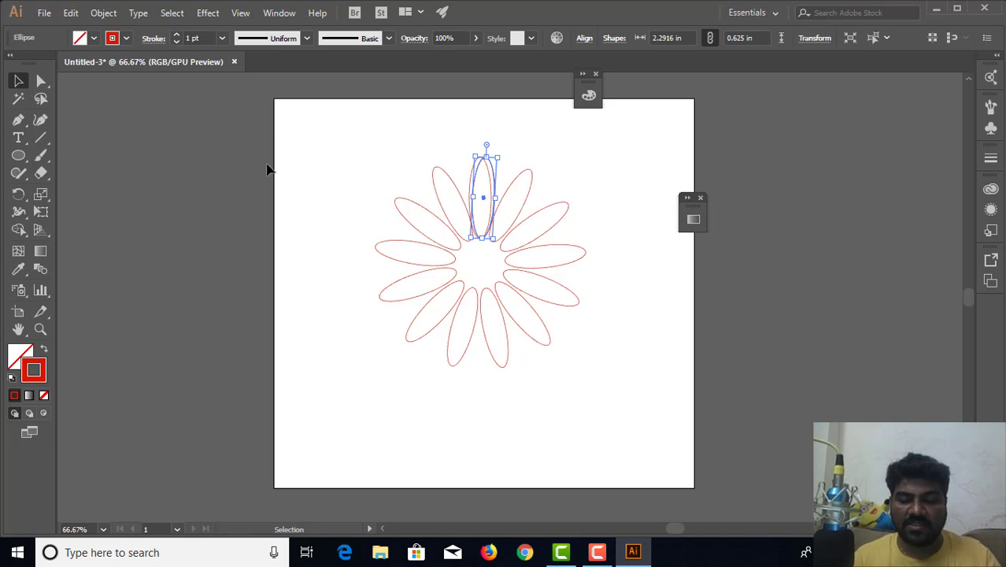
pyautogui.click(355, 170)
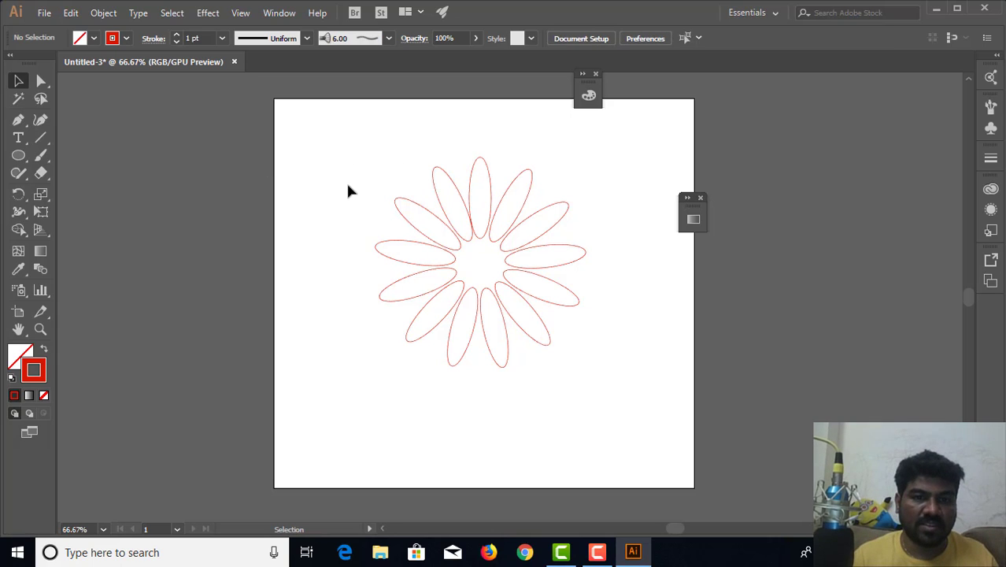
# Step: Select all the petals of the ring and rotate them together by -27.92°
pyautogui.moveTo(349, 139); pyautogui.dragTo(643, 422)
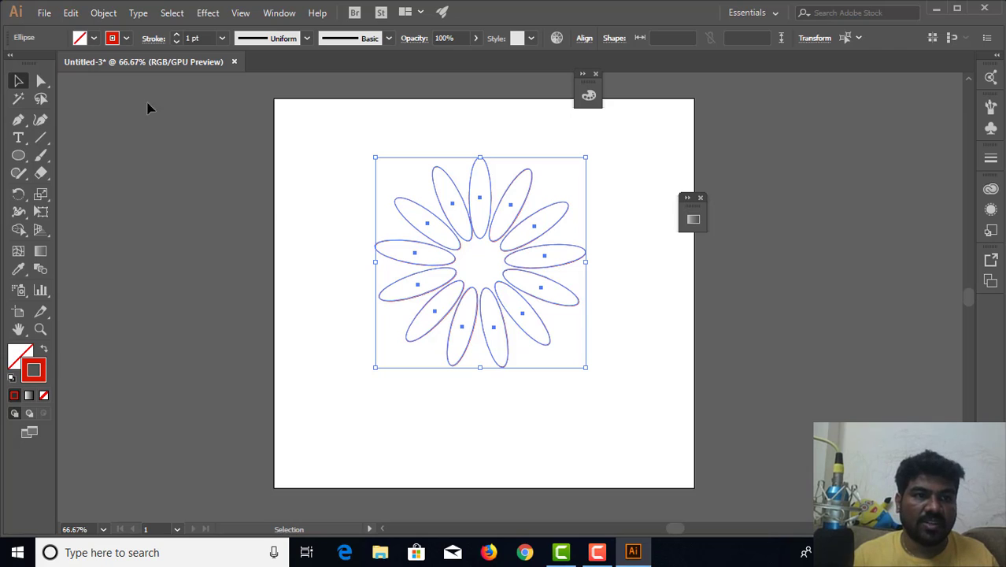
pyautogui.click(109, 18)
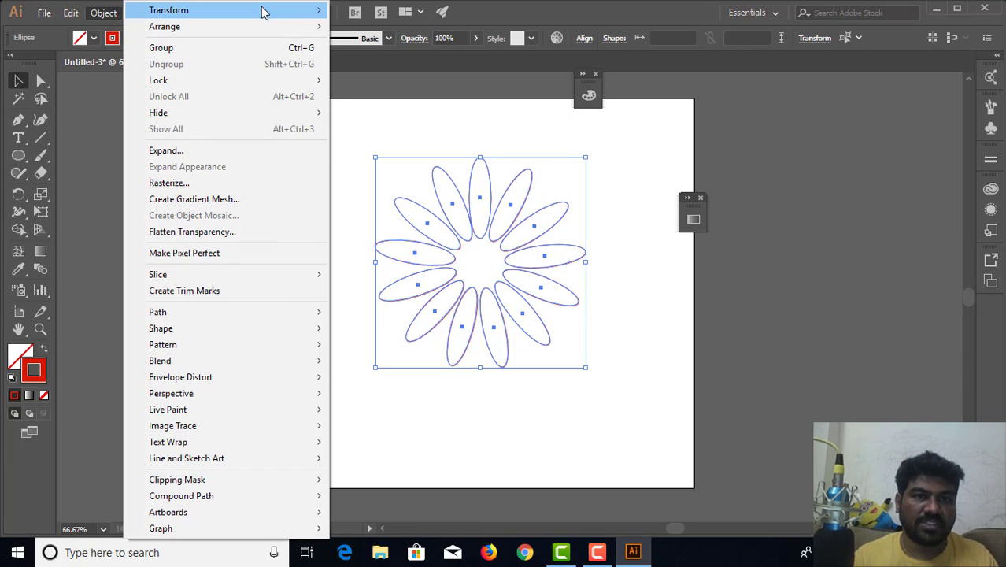
pyautogui.moveTo(325, 11)
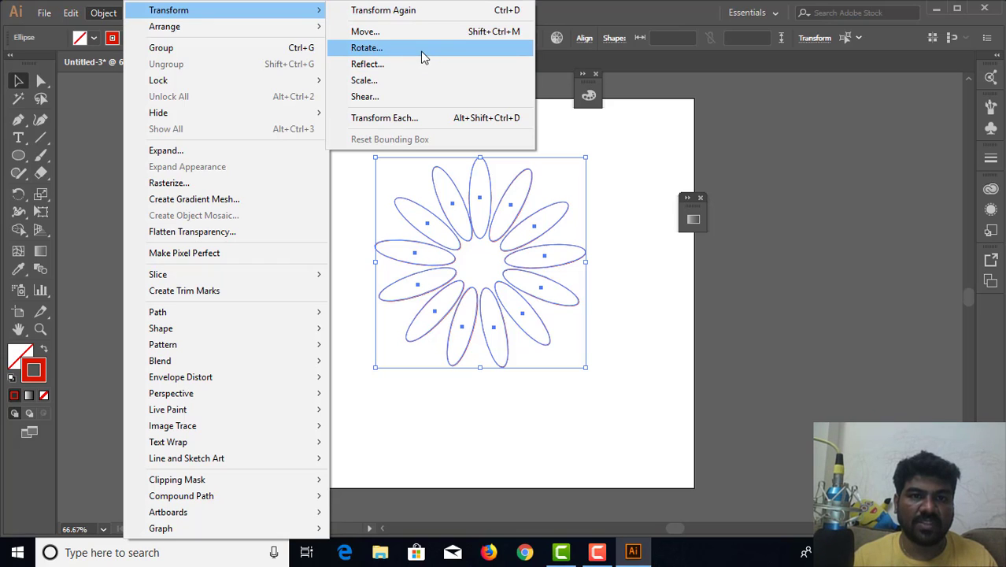
pyautogui.press('Escape')
pyautogui.press('Escape')
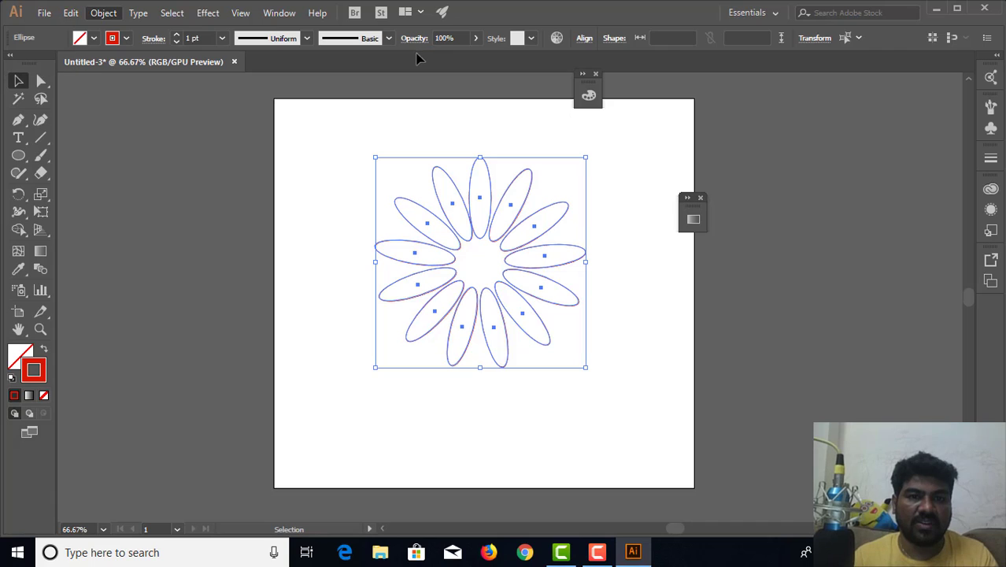
pyautogui.press('Return')
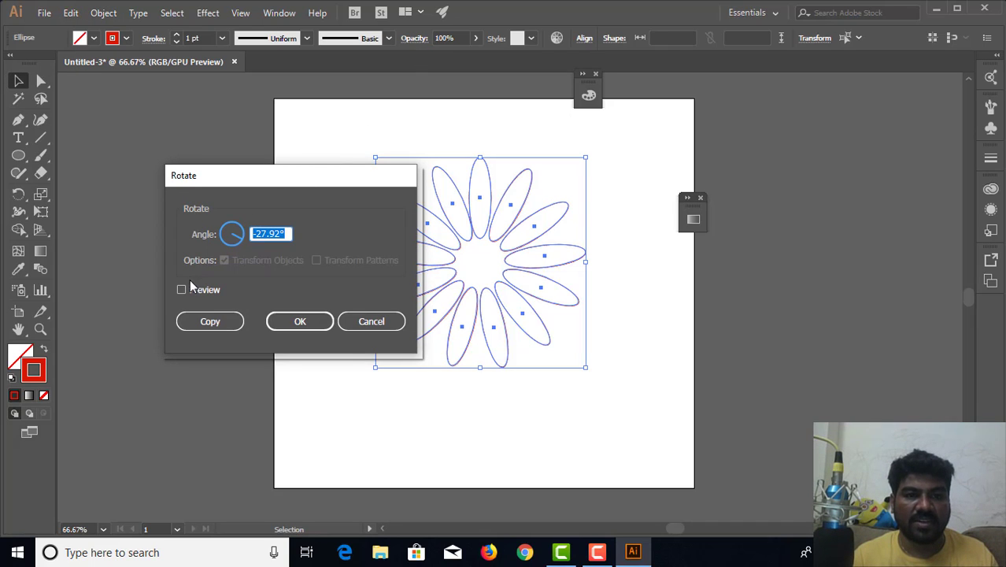
pyautogui.click(307, 320)
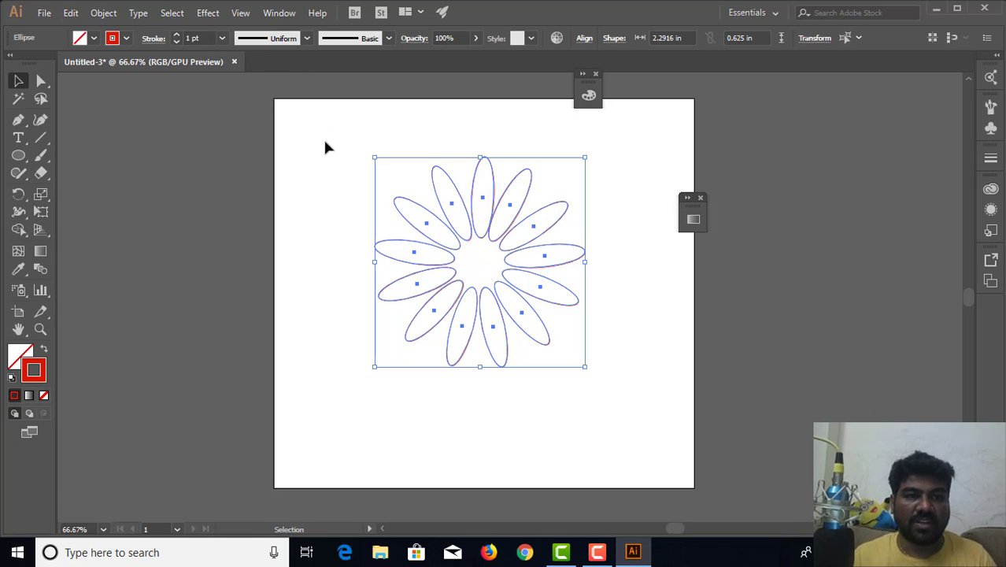
pyautogui.click(110, 15)
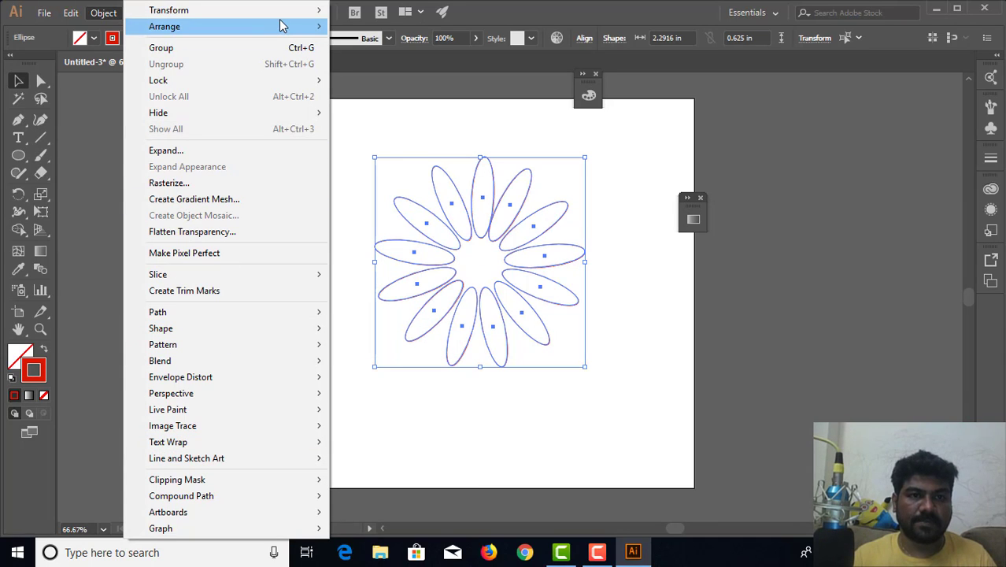
pyautogui.moveTo(287, 25)
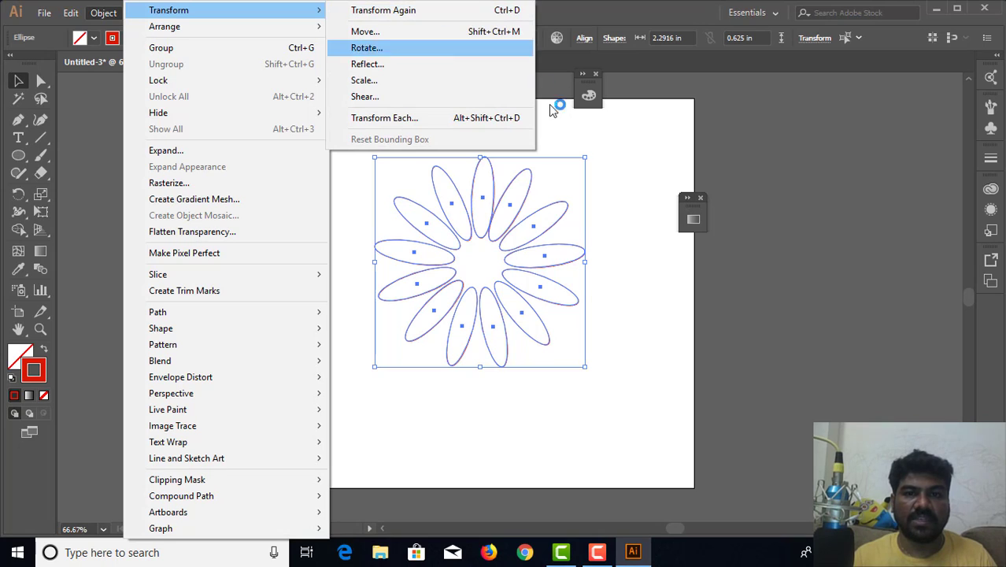
pyautogui.click(622, 182)
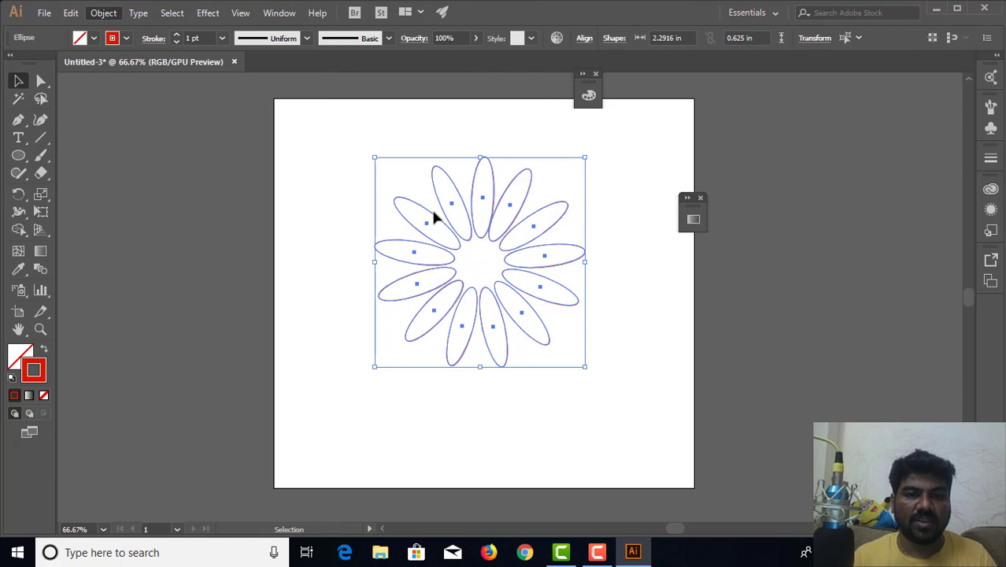
# Step: Select the whole ring of petals and make a blend from all the ellipses
pyautogui.click(411, 221)
pyautogui.moveTo(347, 134); pyautogui.dragTo(616, 409)
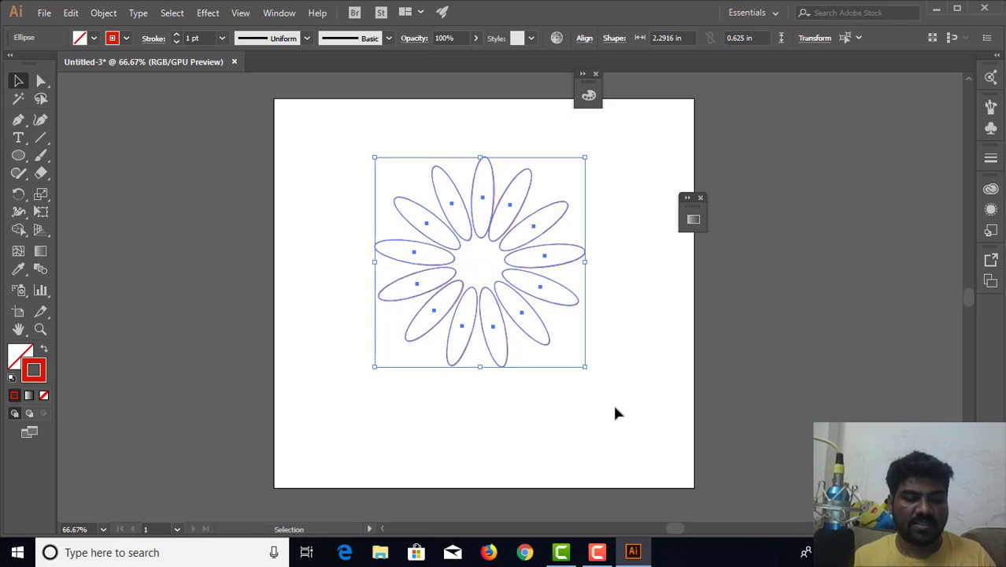
pyautogui.press('a')
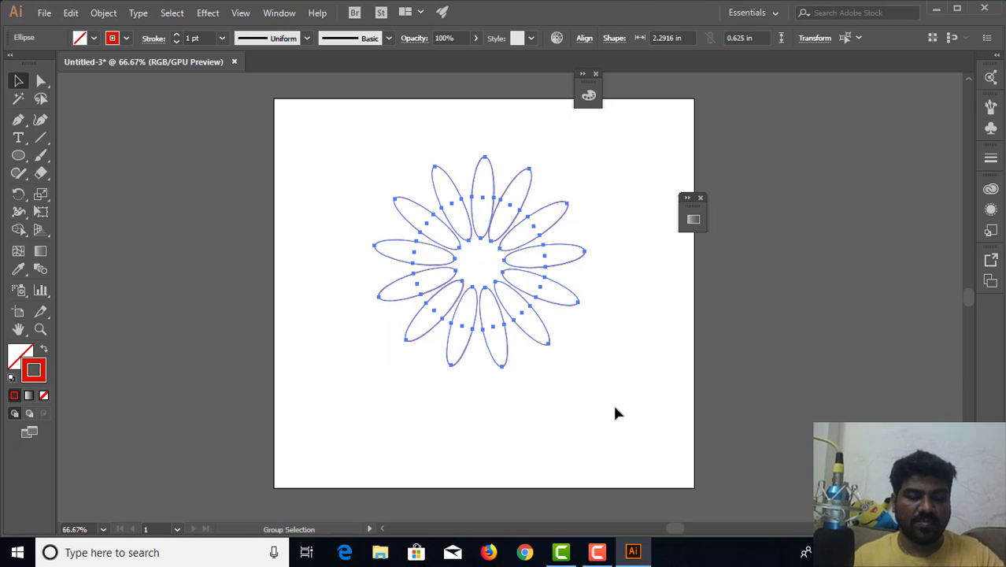
pyautogui.hotkey('ctrl', 'alt', 'b')
pyautogui.press('v')
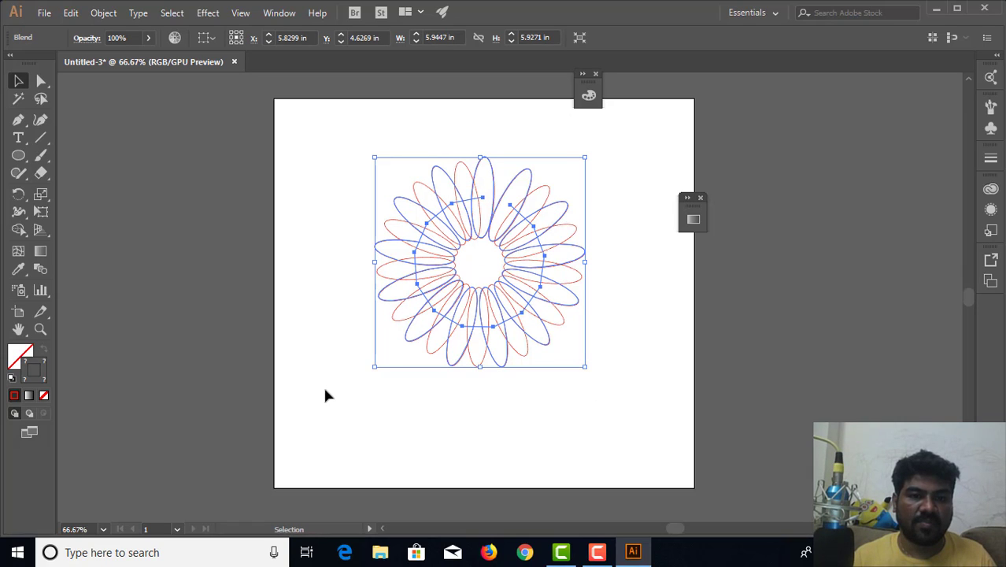
# Step: Set the ring blend's spacing to Specified Steps with a value of 50 and apply it
pyautogui.click(41, 269)
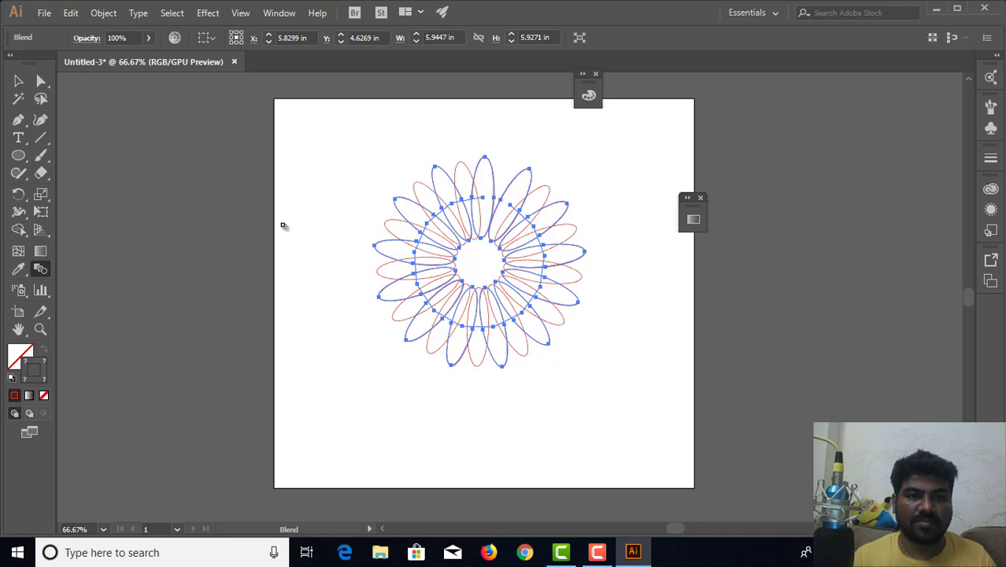
pyautogui.click(42, 268)
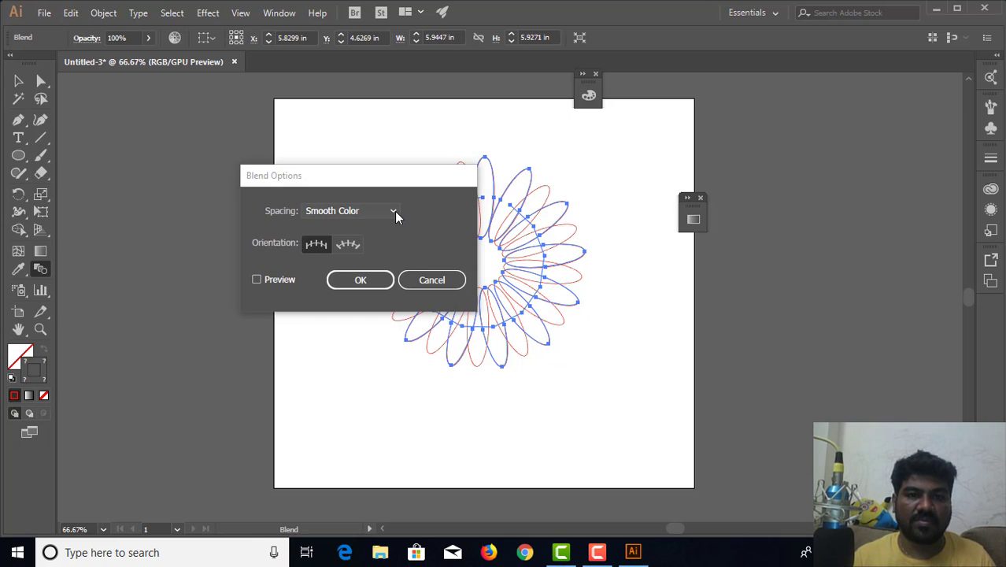
pyautogui.click(394, 211)
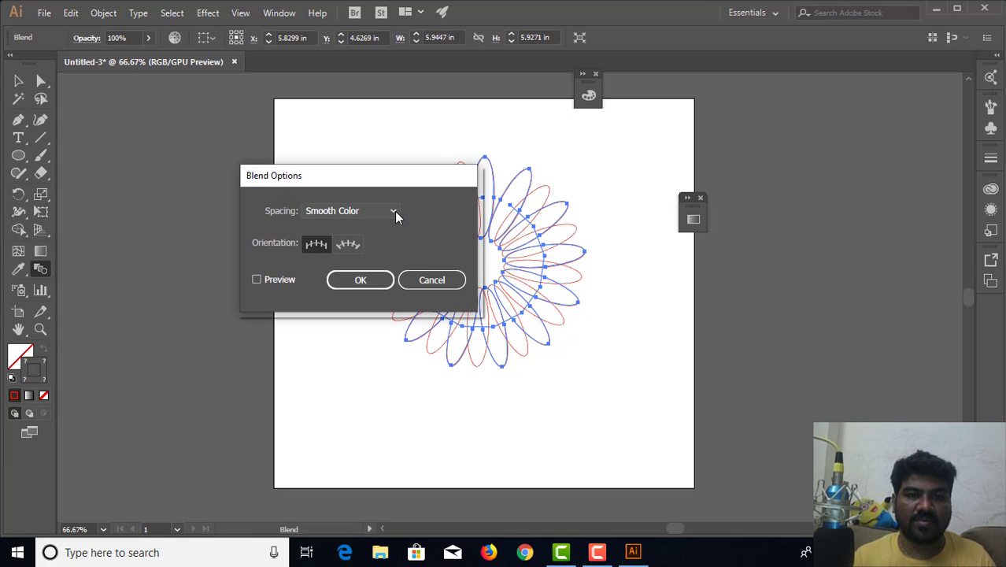
pyautogui.click(394, 211)
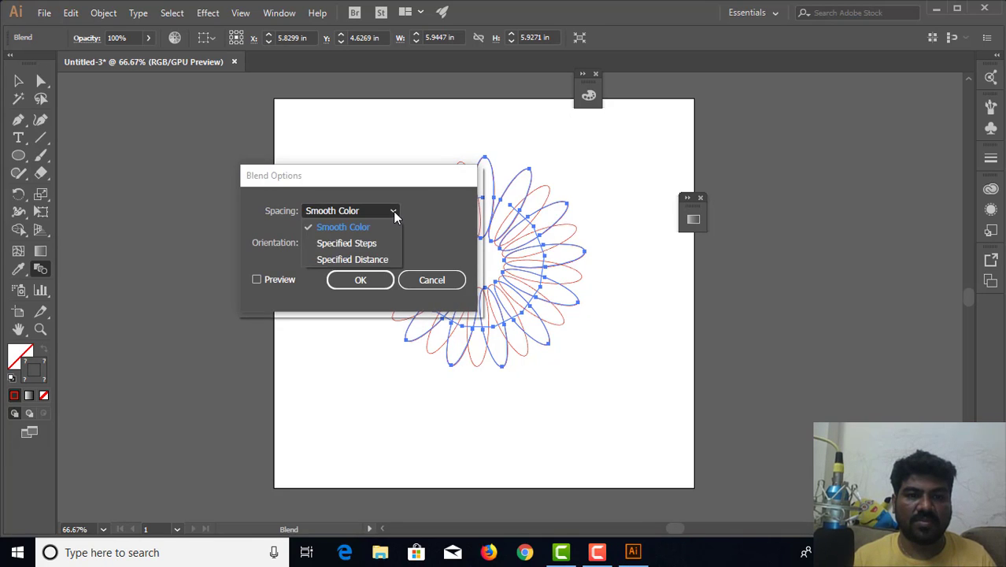
pyautogui.press('Escape')
pyautogui.press('Down')
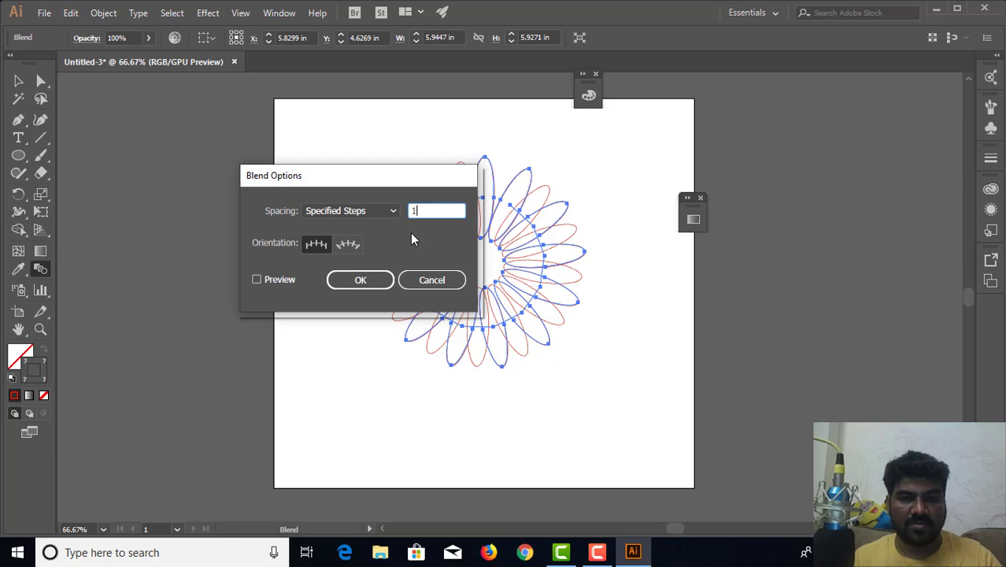
pyautogui.press('BackSpace')
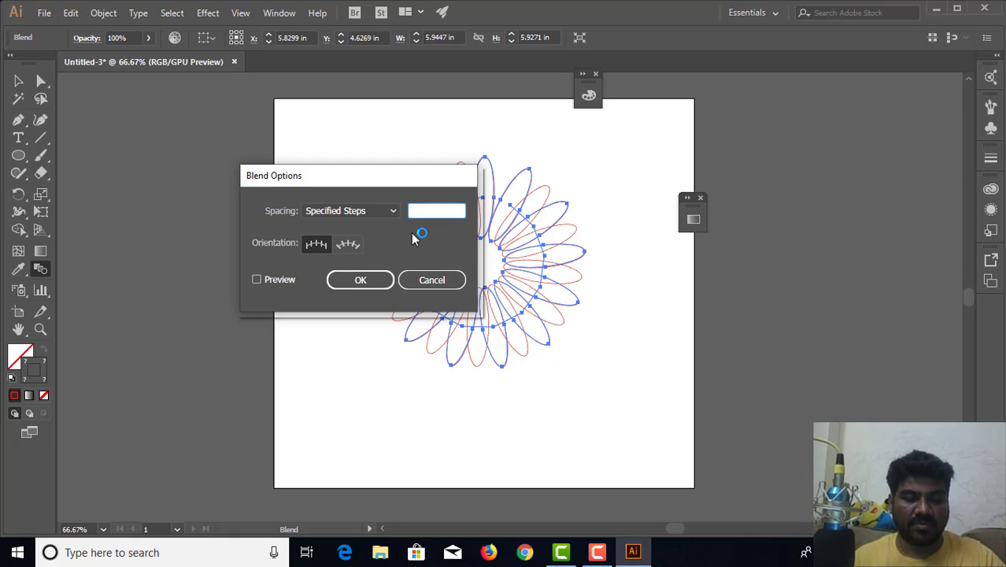
pyautogui.write('50')
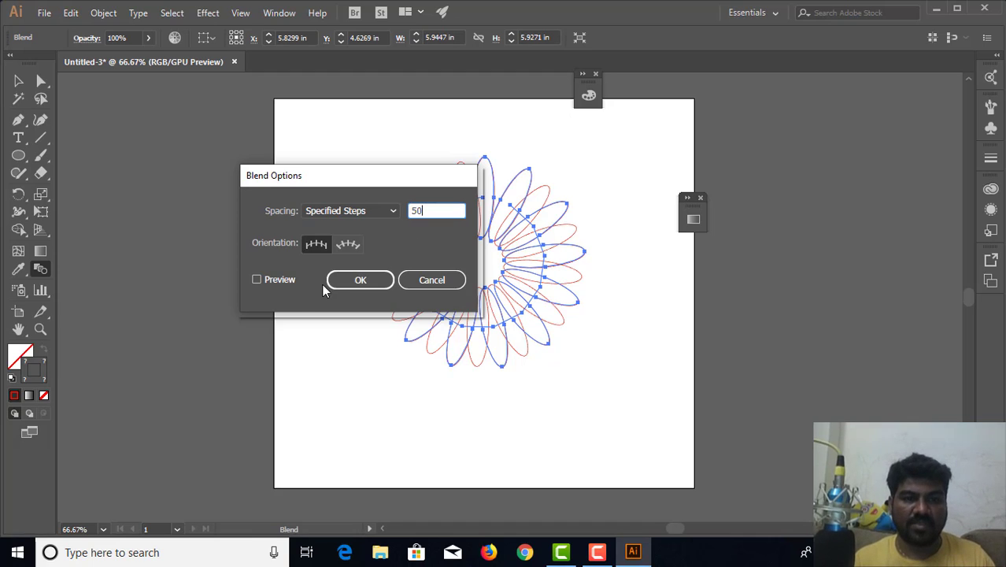
pyautogui.click(268, 280)
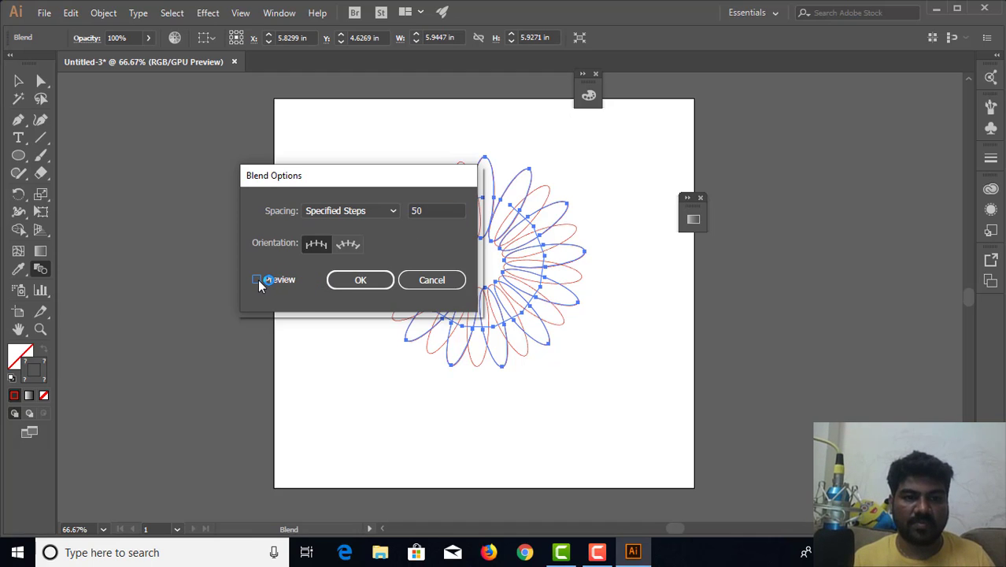
pyautogui.click(360, 280)
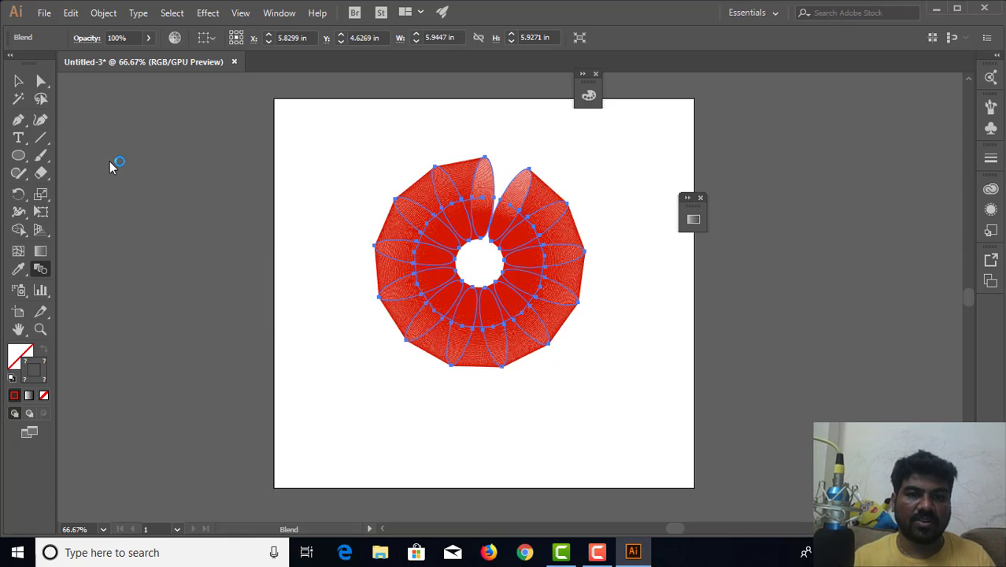
# Step: Move the blended ring left and slightly down to about X 4.62 in, Y 4.94 in, and deselect it
pyautogui.click(18, 81)
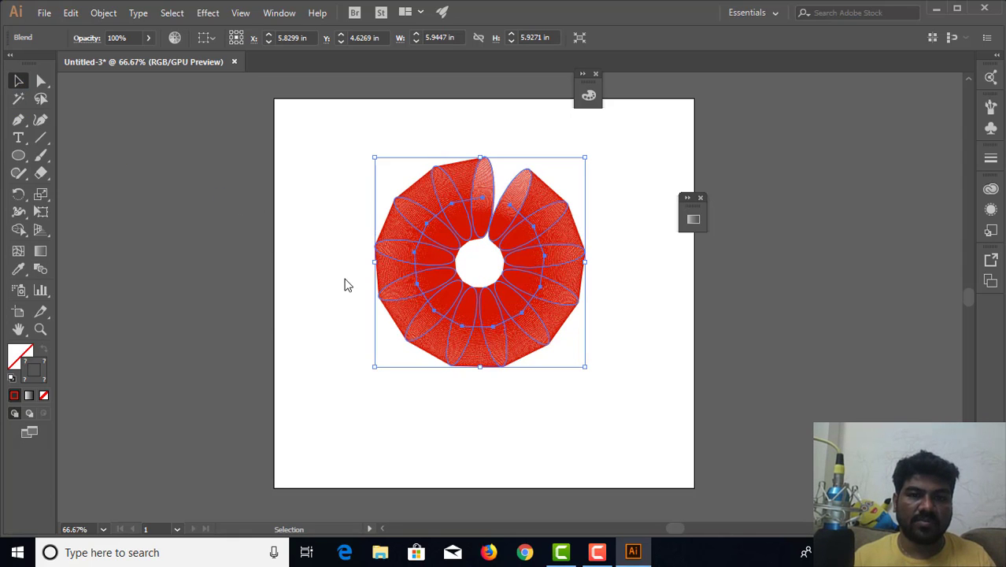
pyautogui.moveTo(312, 310); pyautogui.dragTo(346, 308)
pyautogui.click(532, 315)
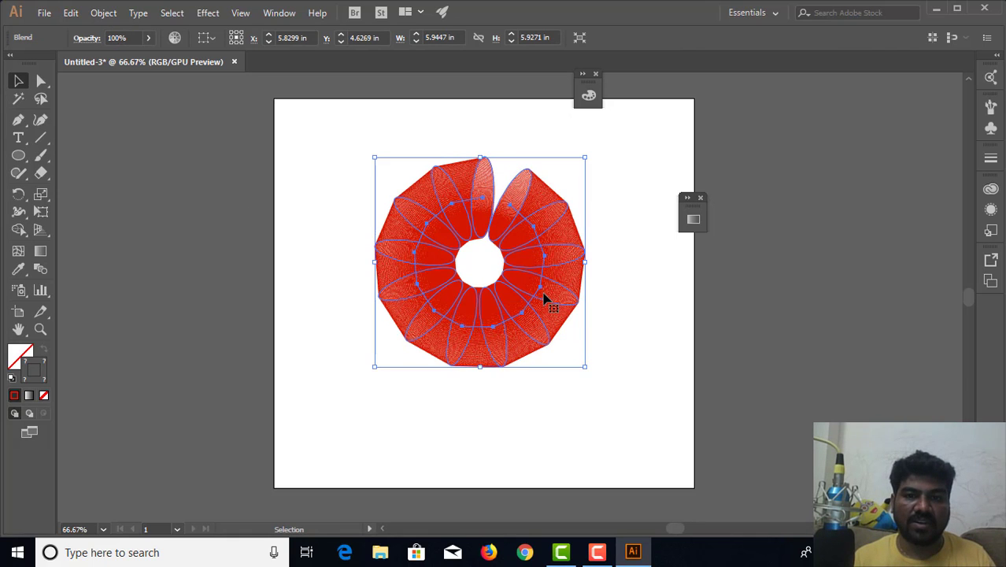
pyautogui.moveTo(543, 294); pyautogui.dragTo(501, 307)
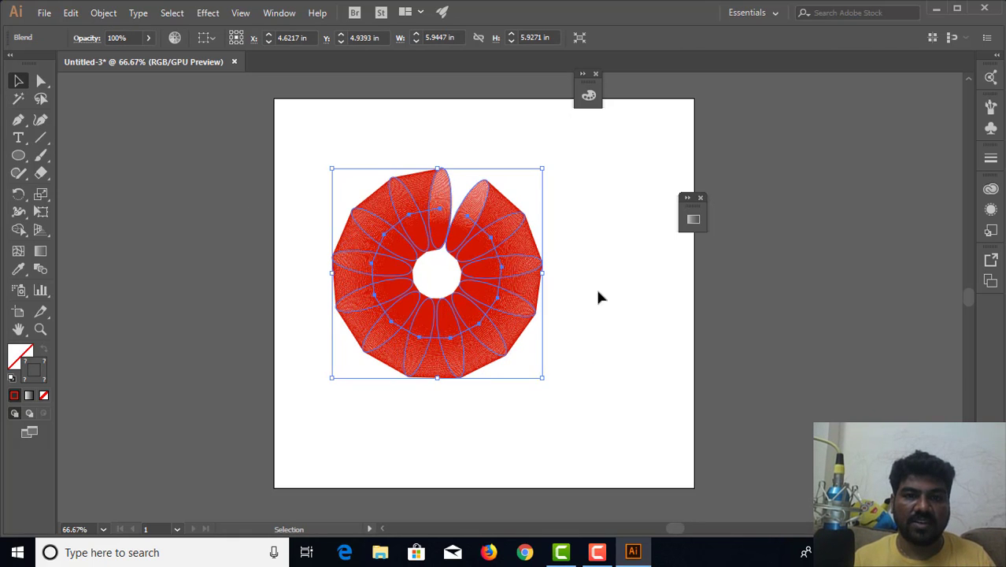
pyautogui.click(596, 293)
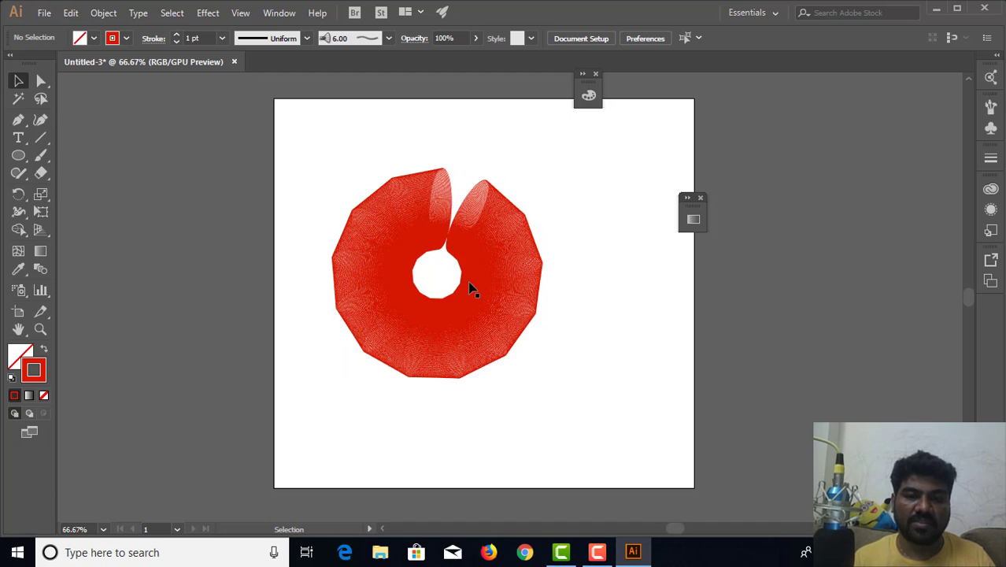
# Step: Try to pull the blend spine's end anchor beside the ring's gap to the artboard's upper left, and undo the move
pyautogui.click(511, 257)
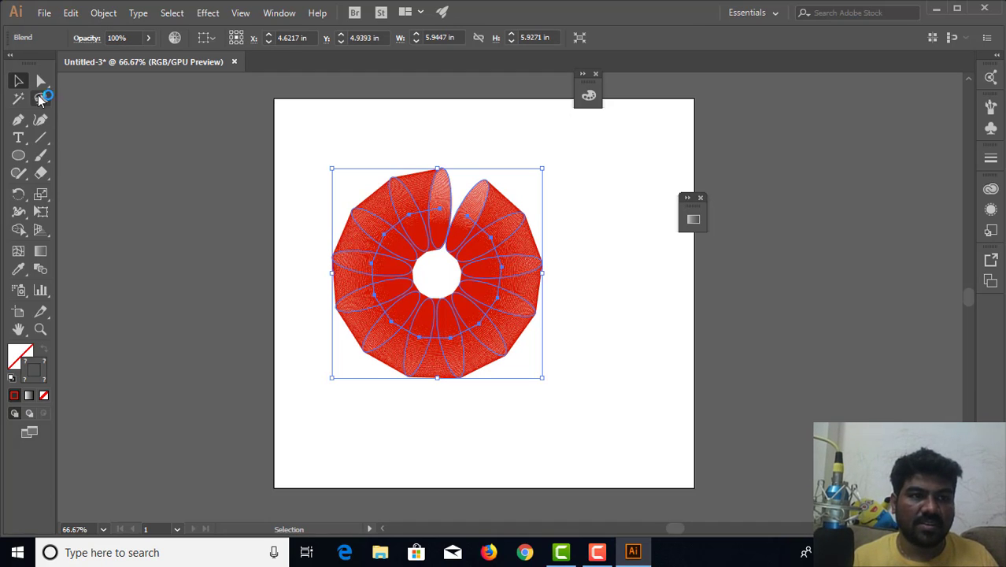
pyautogui.click(41, 81)
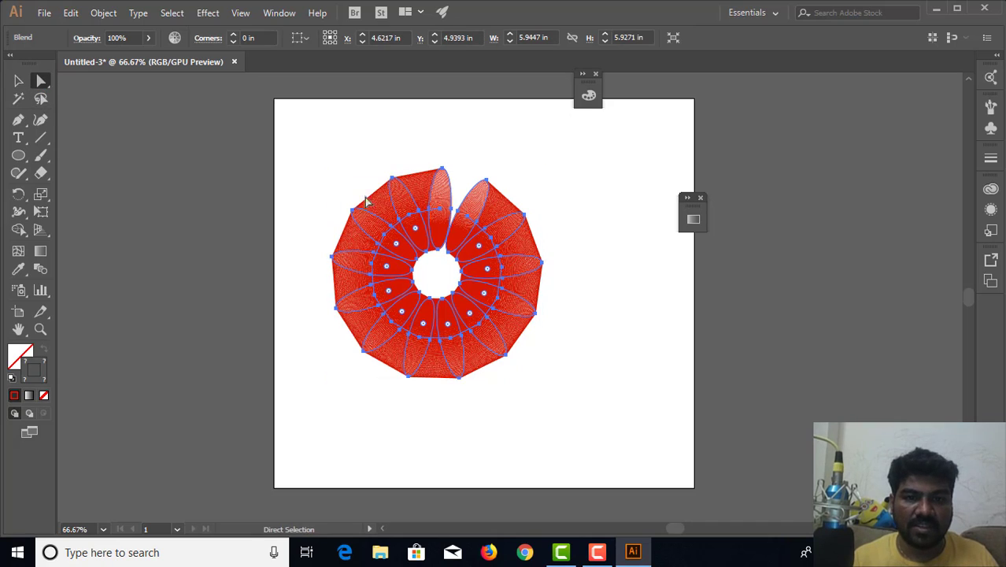
pyautogui.click(441, 209)
pyautogui.moveTo(441, 209); pyautogui.dragTo(356, 137)
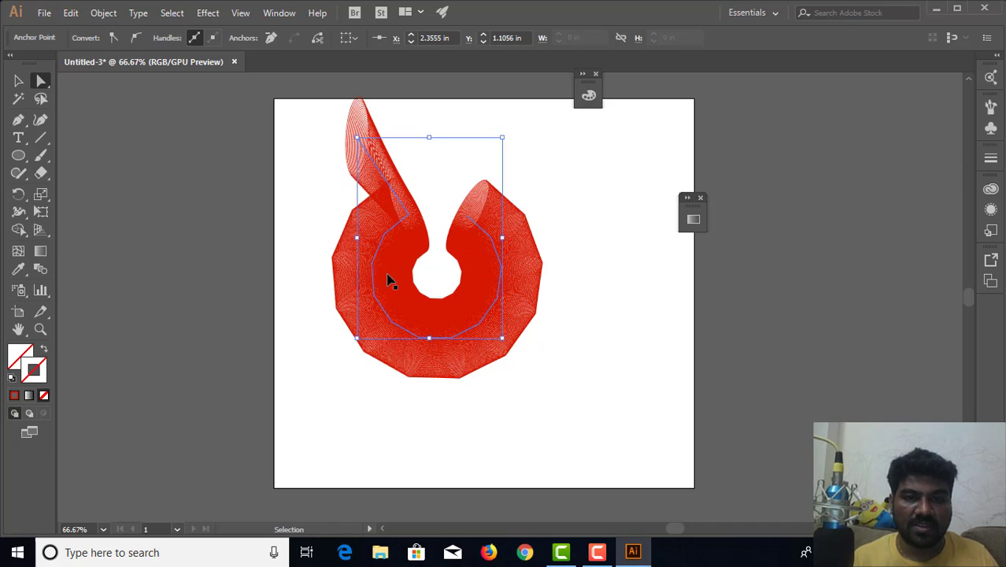
pyautogui.hotkey('ctrl', 'z')
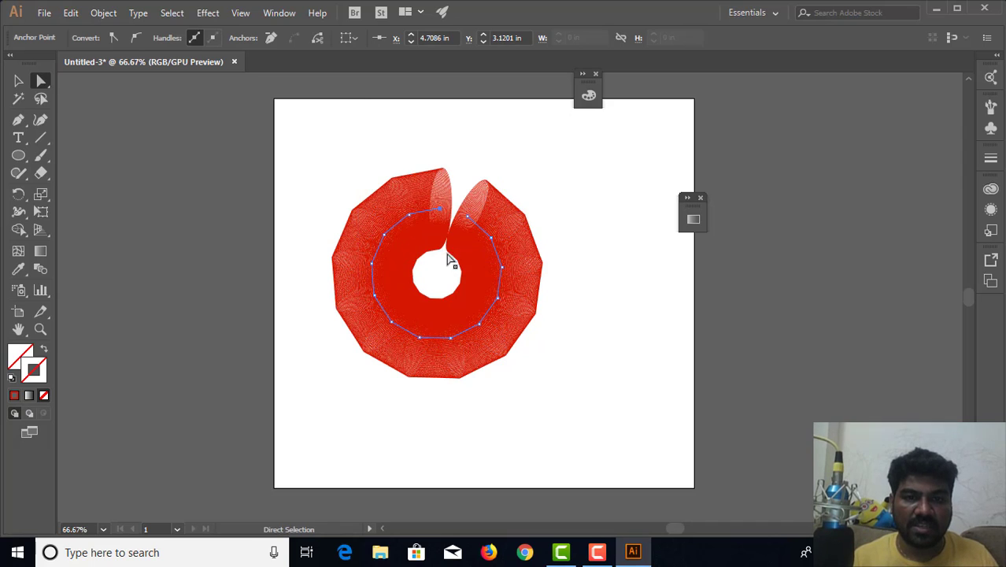
# Step: Try to pull the spine's second anchor, just beside the end petal at the gap, outward toward the upper left, and undo the move
pyautogui.click(409, 216)
pyautogui.moveTo(410, 216); pyautogui.dragTo(389, 186)
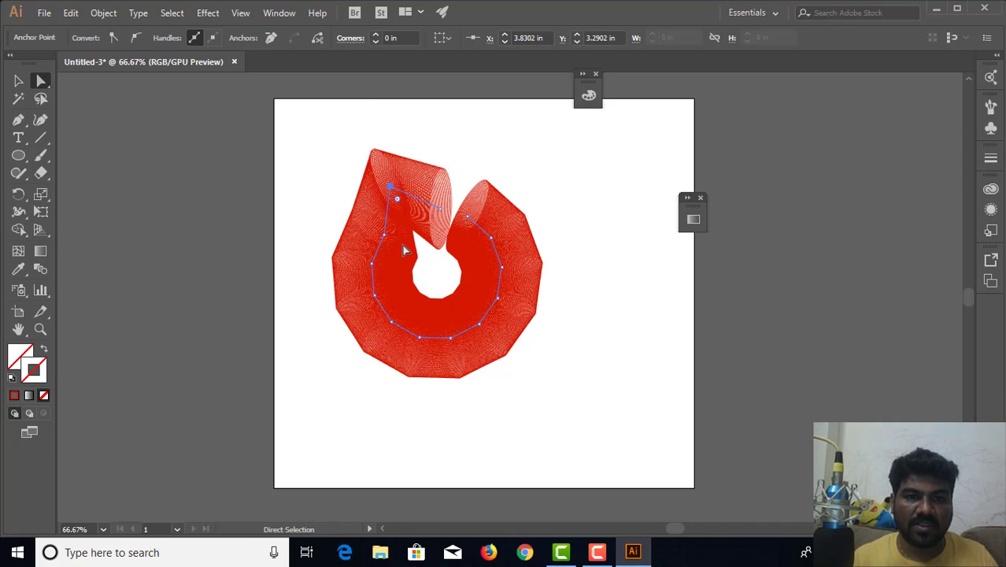
pyautogui.hotkey('ctrl', 'z')
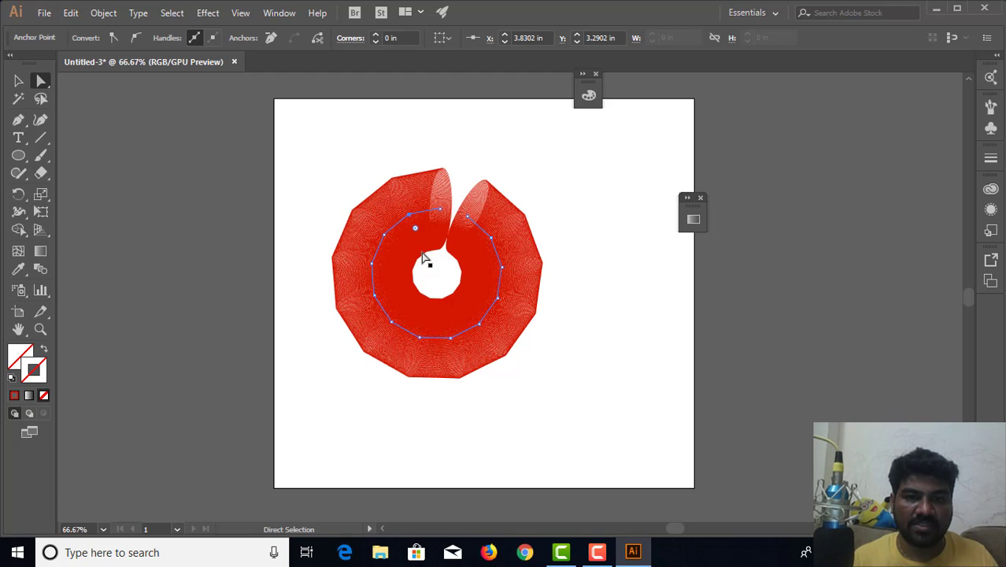
# Step: Try to shift the end petal at the gap to close the ring, and undo the resulting move of the whole blend
pyautogui.click(453, 202)
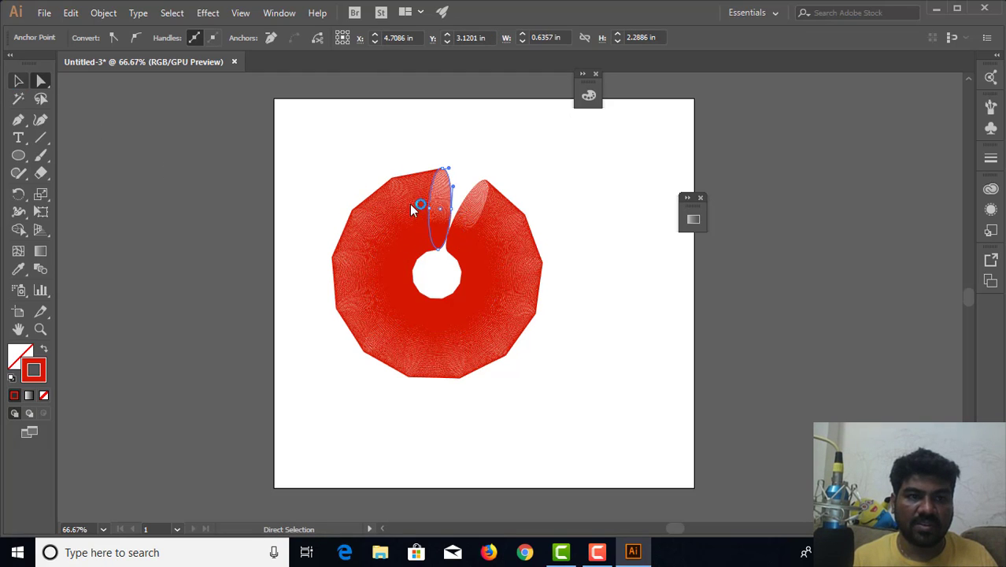
pyautogui.press('v')
pyautogui.moveTo(438, 206); pyautogui.dragTo(461, 207)
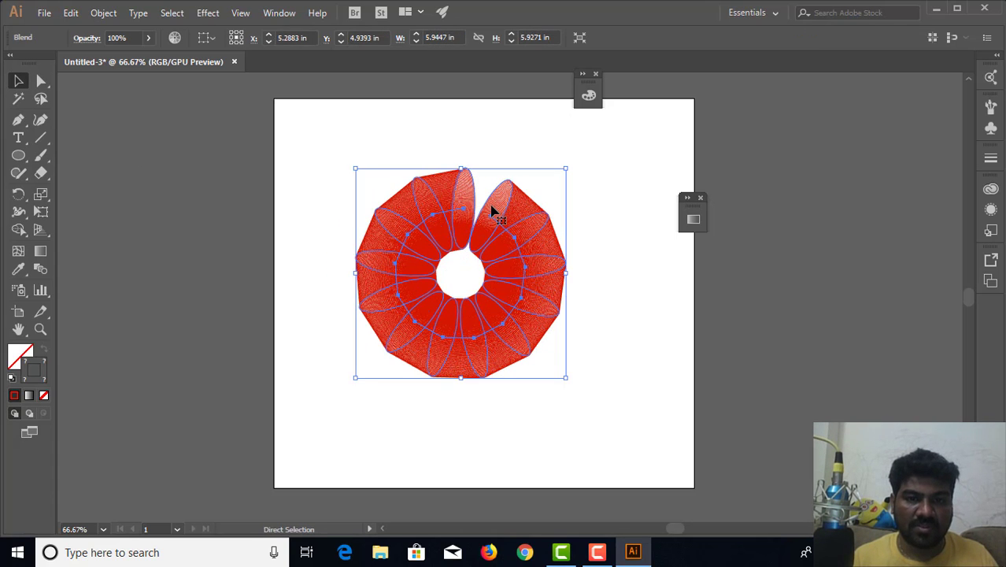
pyautogui.hotkey('ctrl', 'z')
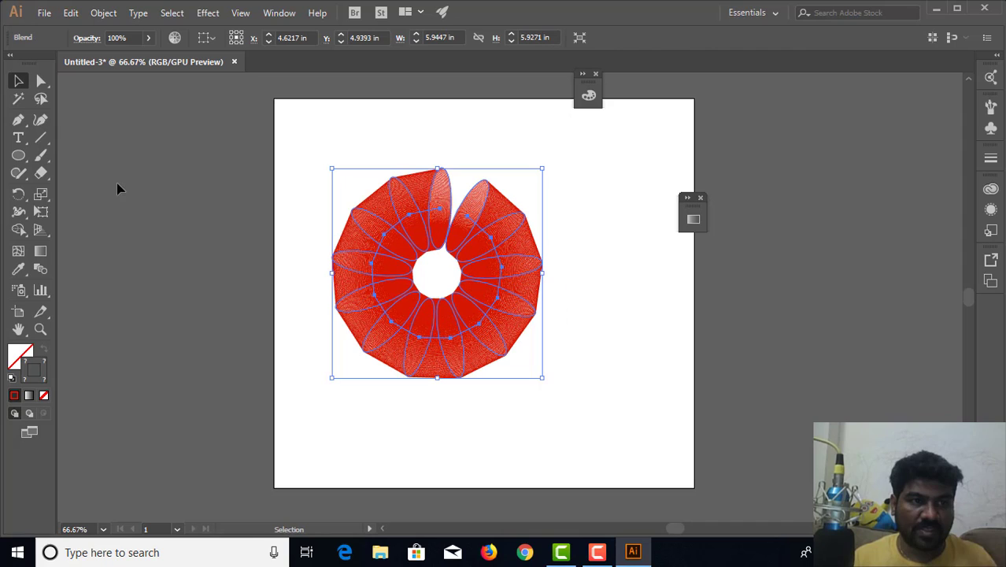
# Step: Try to join the two ends of the blend spine across the ring's gap with the Pen tool, and deselect the blend
pyautogui.click(18, 118)
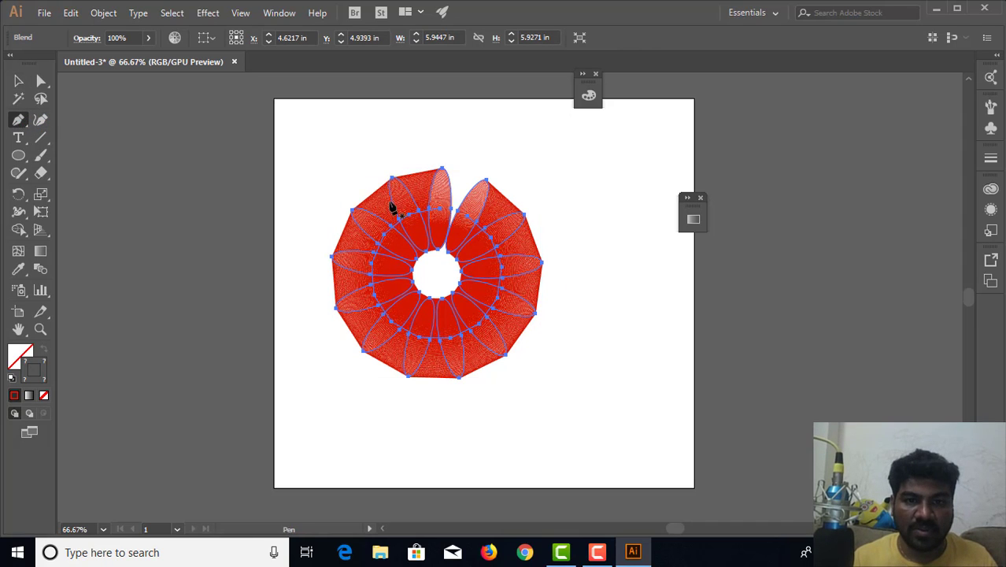
pyautogui.click(443, 214)
pyautogui.click(464, 218)
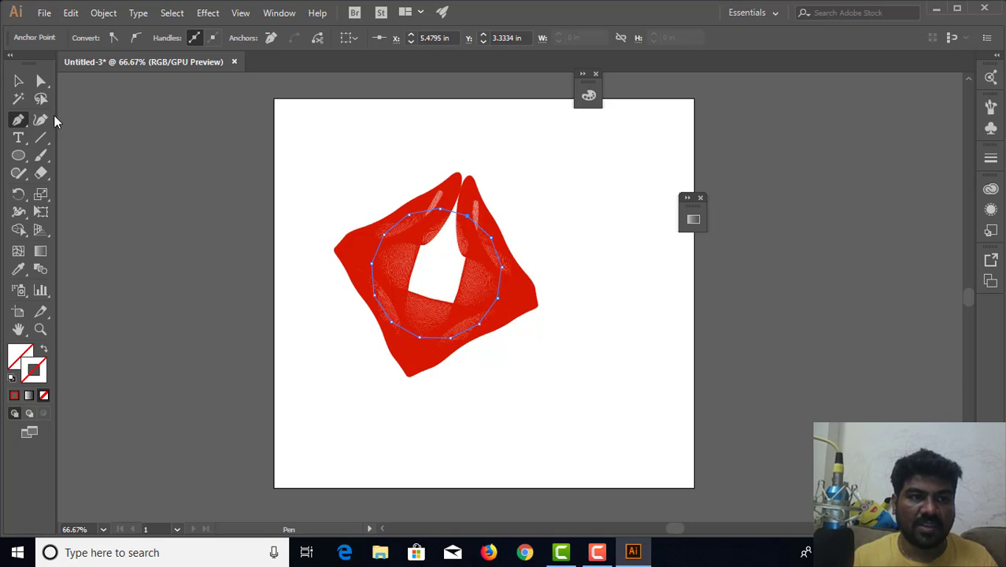
pyautogui.click(18, 81)
pyautogui.click(350, 164)
pyautogui.press('a')
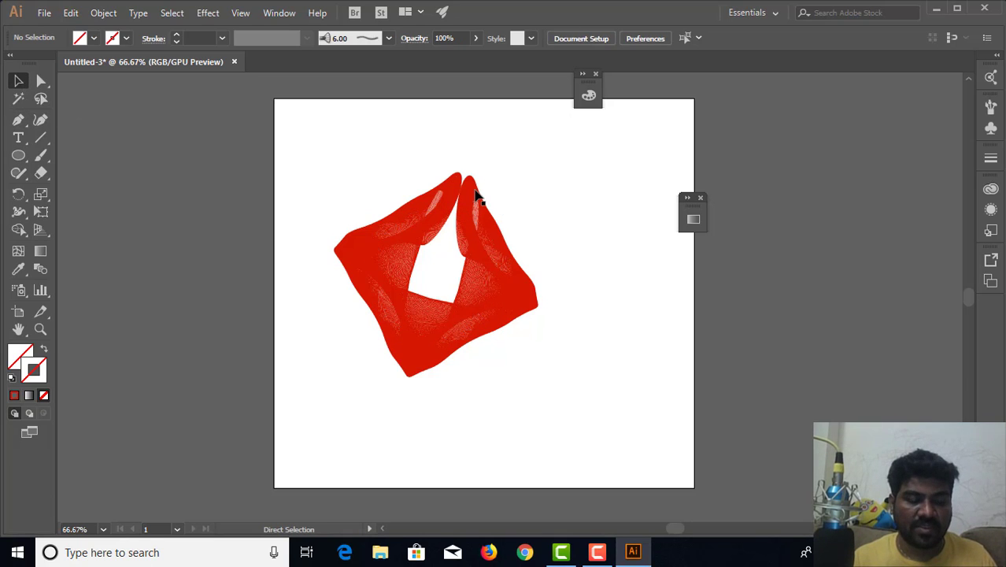
pyautogui.click(480, 206)
# Step: Undo back to the sparse ring blend without the 50-step spacing, and delete that blend from the artboard
pyautogui.hotkey('ctrl', 'z')
pyautogui.hotkey('ctrl', 'z')
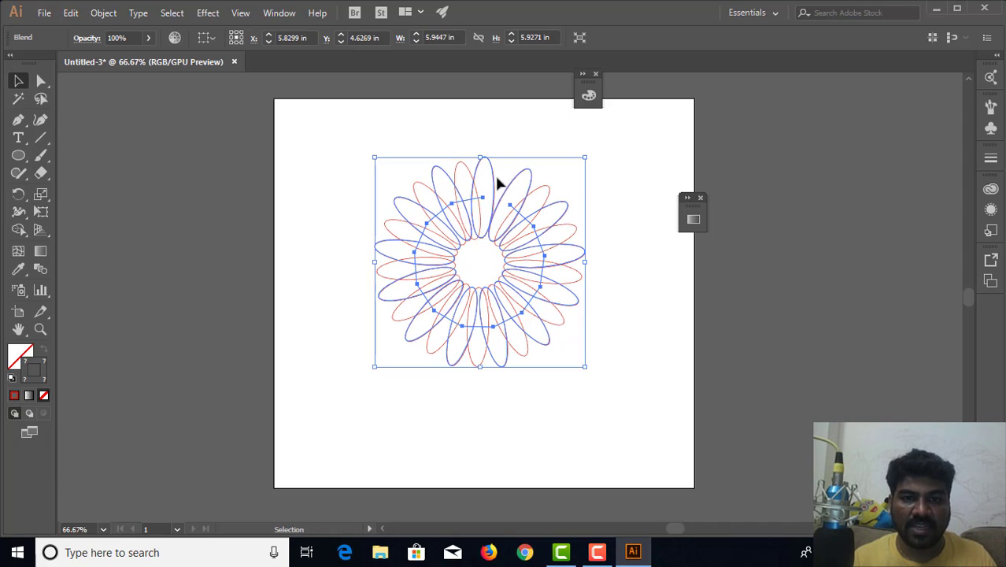
pyautogui.hotkey('ctrl', 'z')
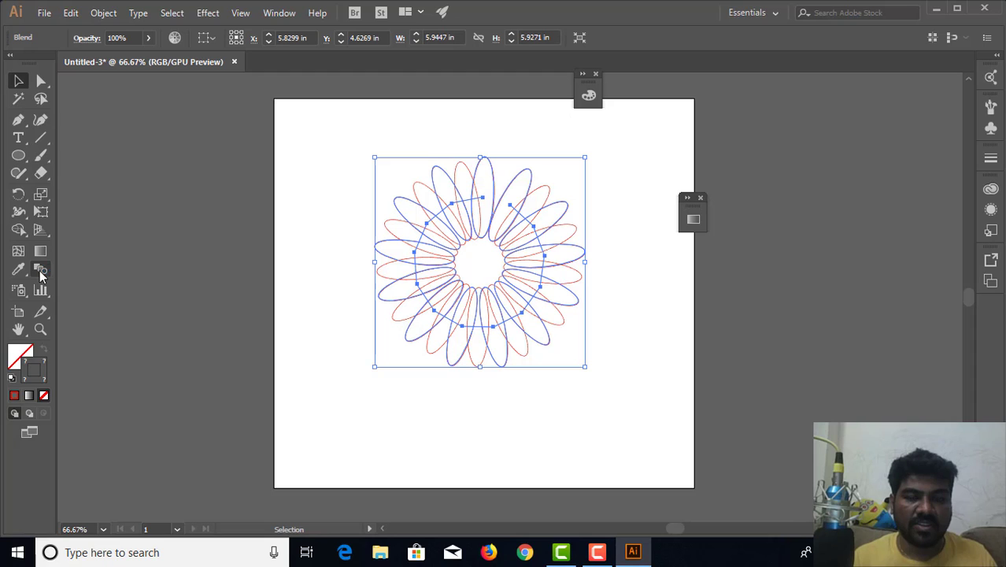
pyautogui.press('Delete')
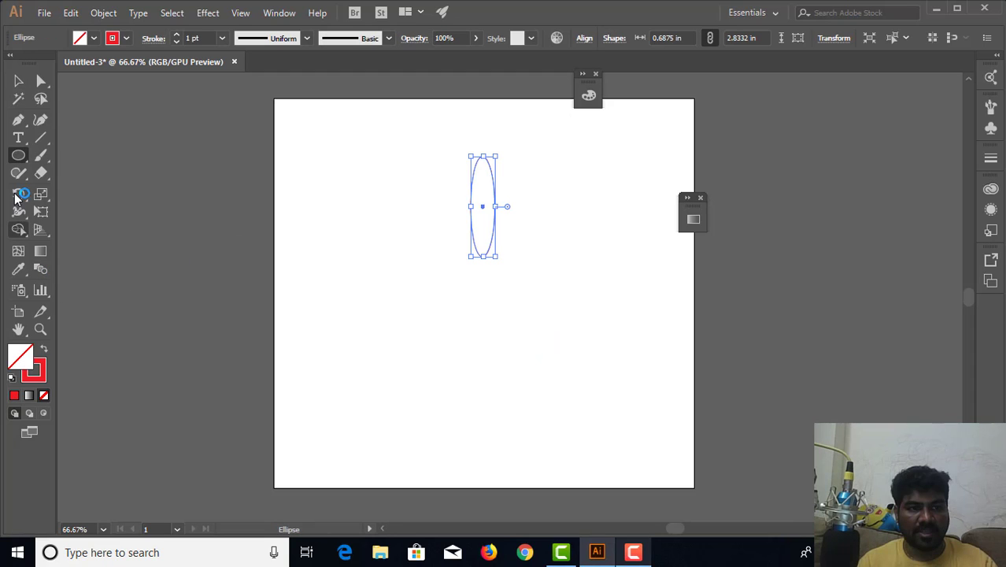
# Step: Set the Rotate tool's pivot a little below the upright red ellipse, and make a copy rotated clockwise beside it
pyautogui.click(18, 191)
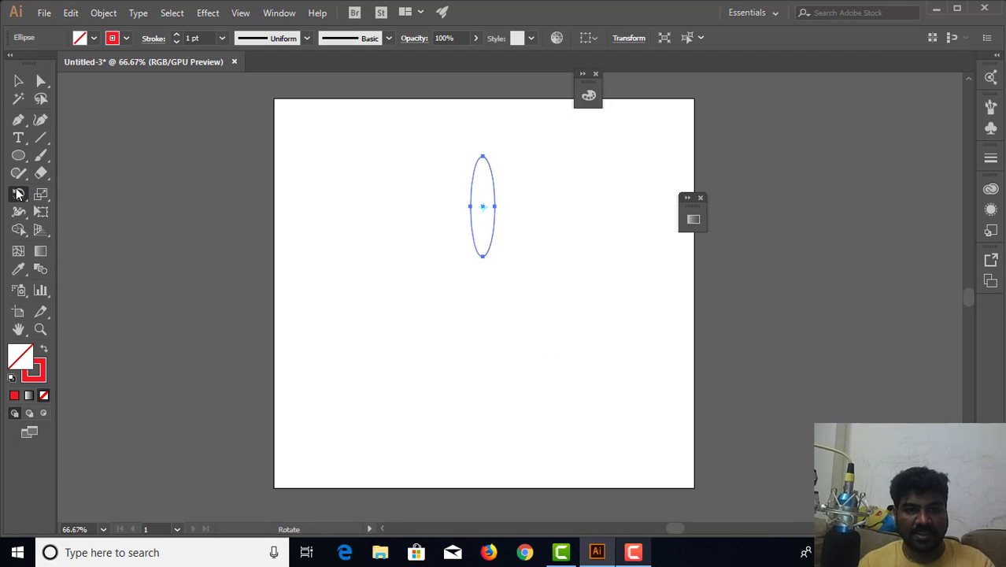
pyautogui.click(589, 96)
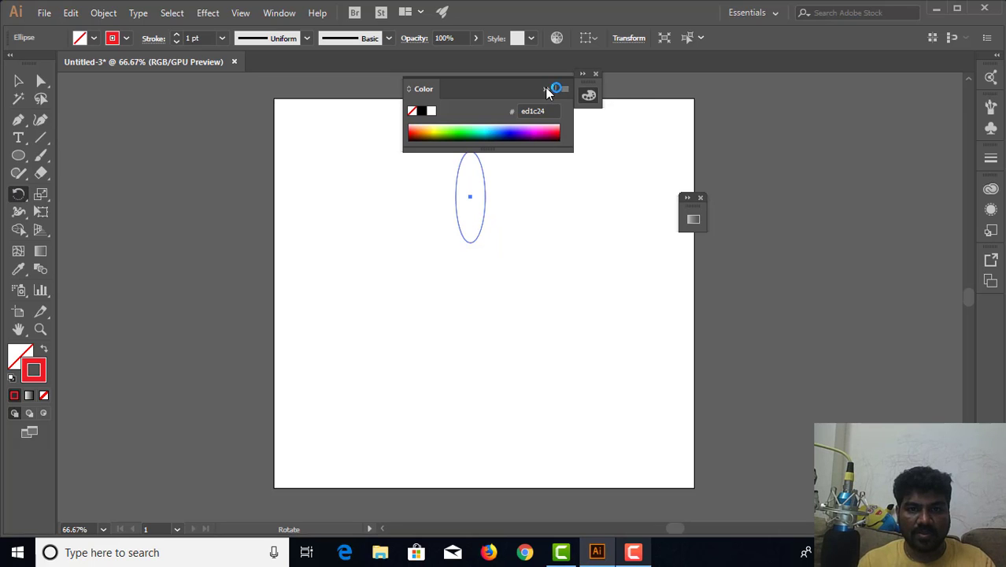
pyautogui.click(546, 89)
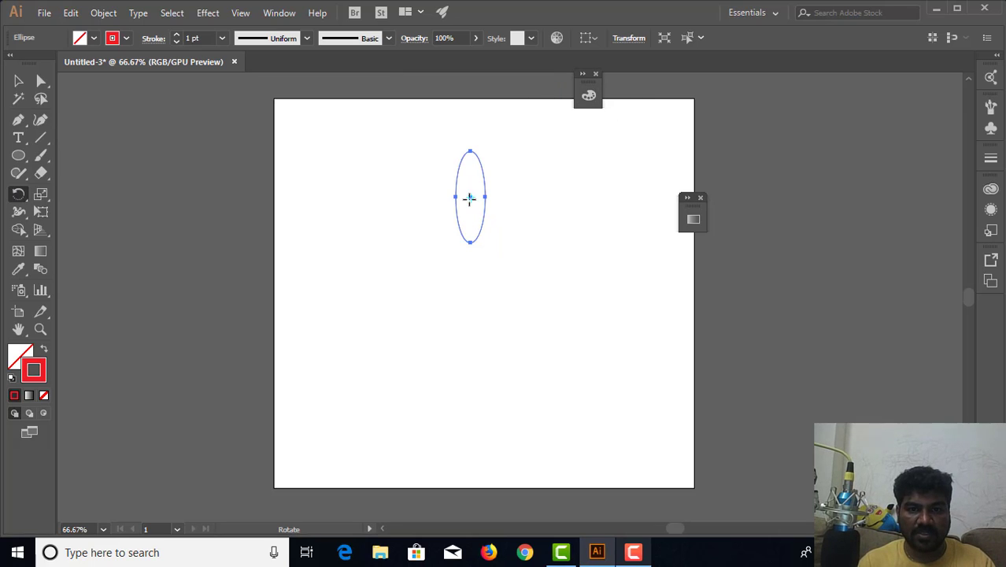
pyautogui.moveTo(471, 196); pyautogui.dragTo(472, 279)
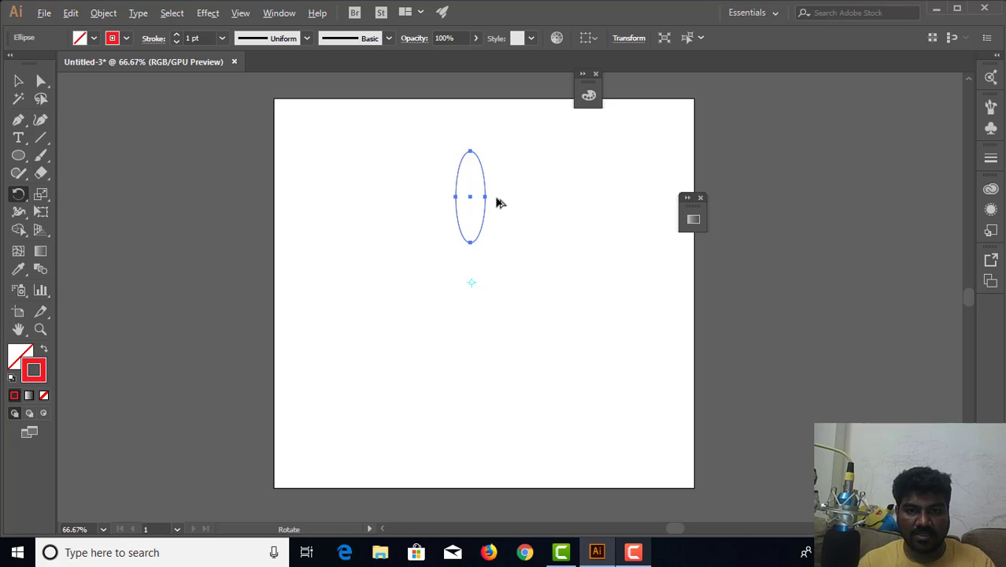
pyautogui.moveTo(497, 202); pyautogui.dragTo(523, 224)
pyautogui.press('ctrl')
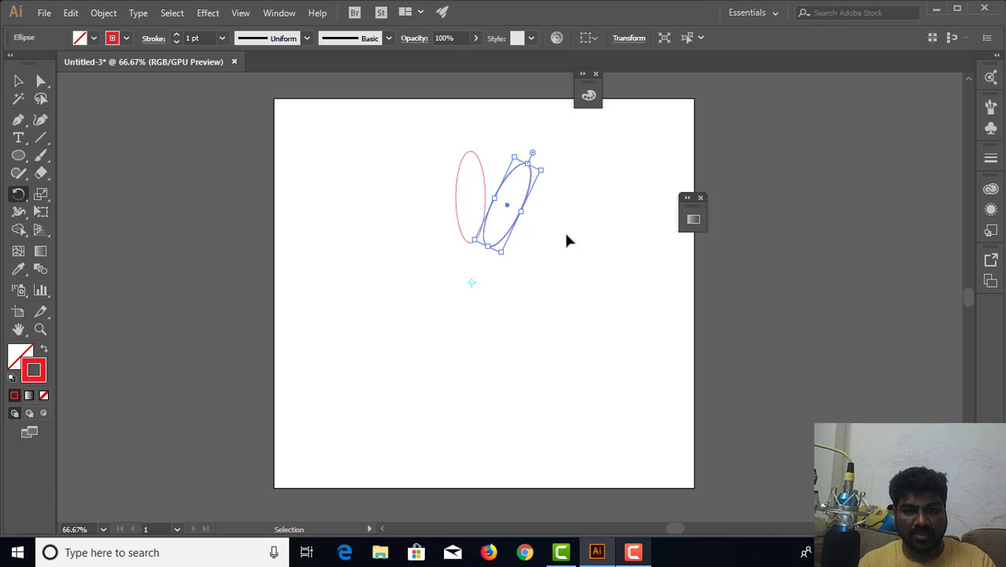
# Step: Repeat the rotated copy thirteen times to complete the ring of petals, with the last one overlapping the first
pyautogui.hotkey('ctrl', 'd')
pyautogui.hotkey('ctrl', 'd')
pyautogui.hotkey('ctrl', 'd')
pyautogui.hotkey('ctrl', 'd')
pyautogui.hotkey('ctrl', 'd')
pyautogui.hotkey('ctrl', 'd')
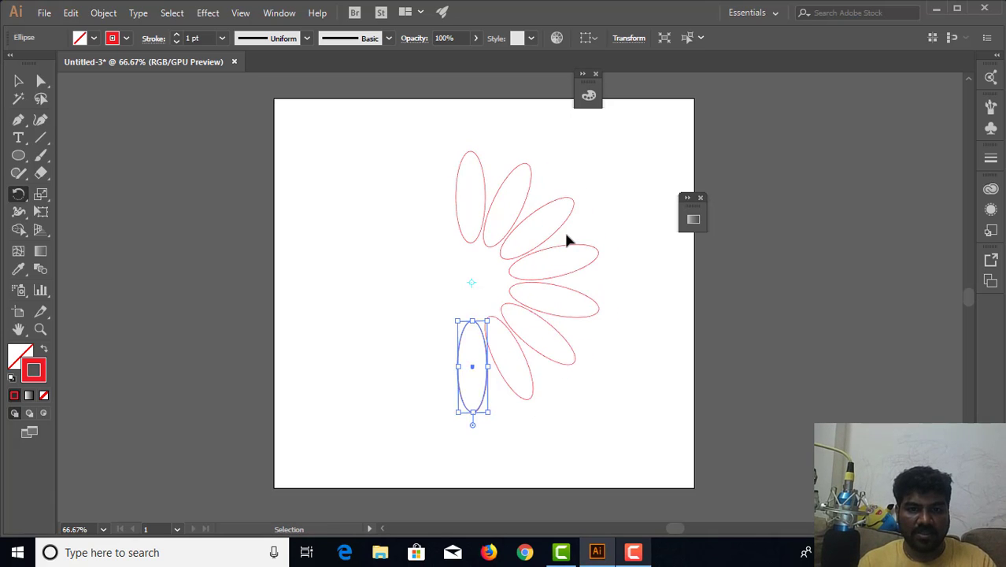
pyautogui.hotkey('ctrl', 'd')
pyautogui.hotkey('ctrl', 'd')
pyautogui.hotkey('ctrl', 'd')
pyautogui.hotkey('ctrl', 'd')
pyautogui.hotkey('ctrl', 'd')
pyautogui.hotkey('ctrl', 'd')
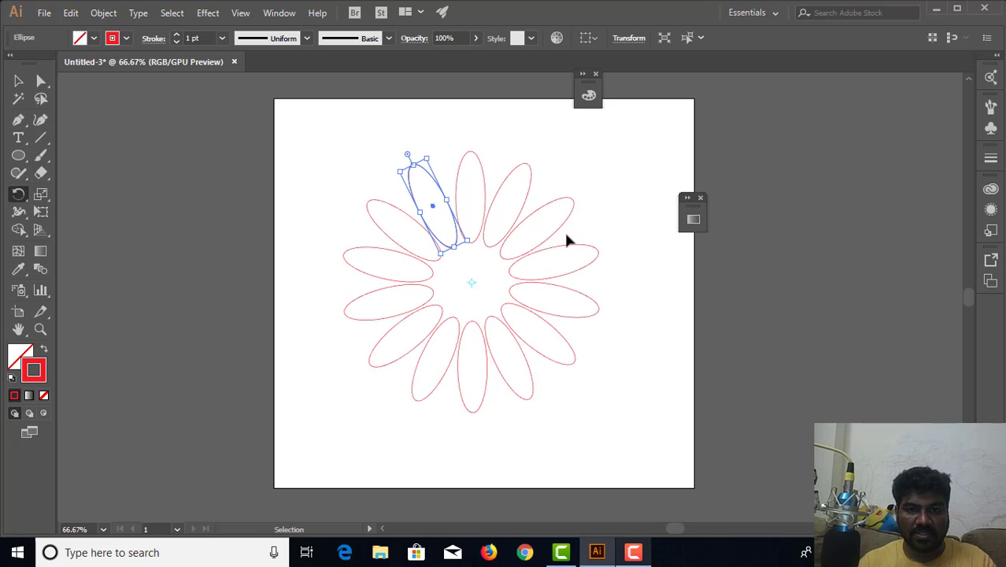
pyautogui.hotkey('ctrl', 'd')
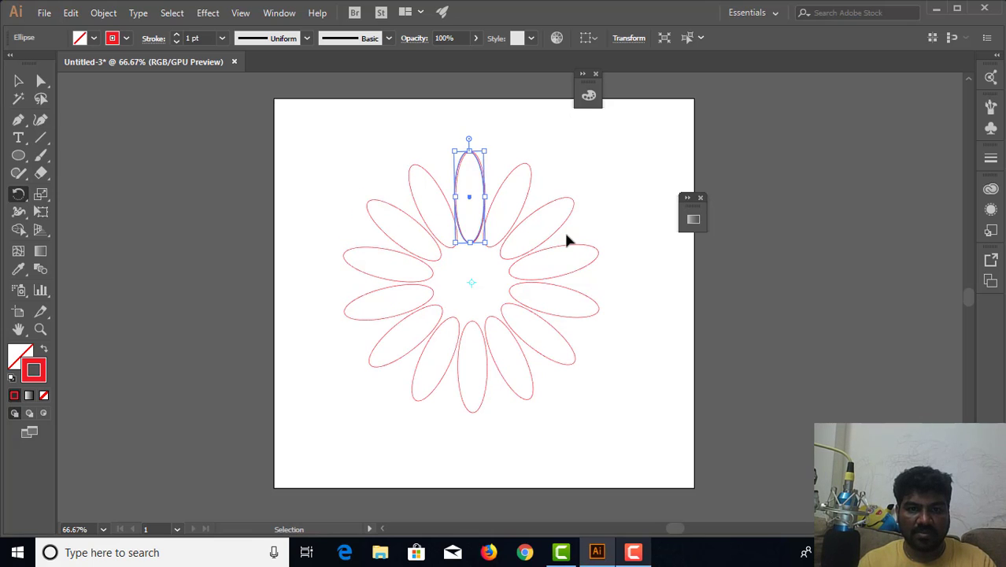
# Step: Nudge the last ellipse right and rotate it slightly so it stands upright over the first petal
pyautogui.hotkey('ctrl', '+')
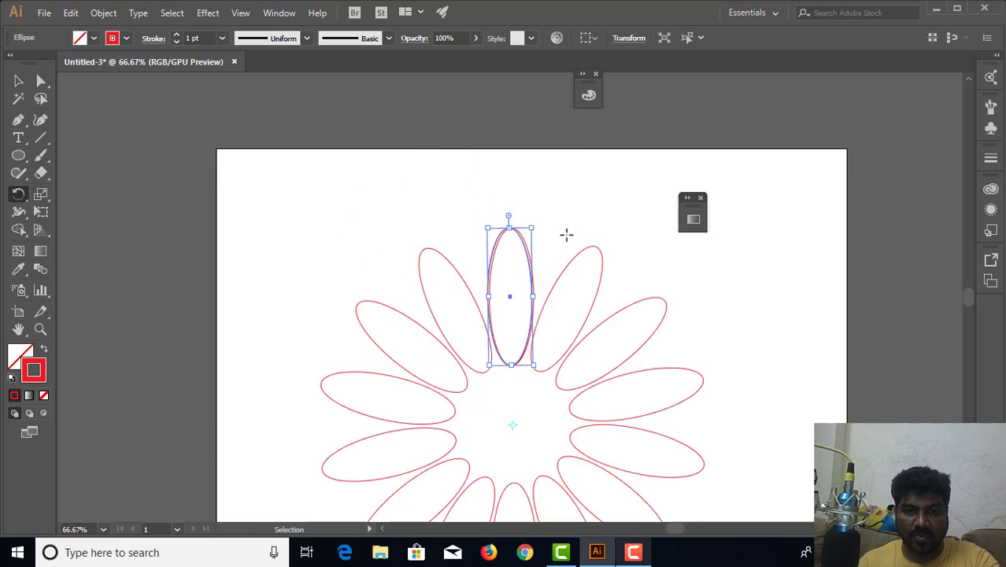
pyautogui.hotkey('ctrl', '+')
pyautogui.hotkey('ctrl', '+')
pyautogui.hotkey('ctrl', '+')
pyautogui.hotkey('ctrl', '+')
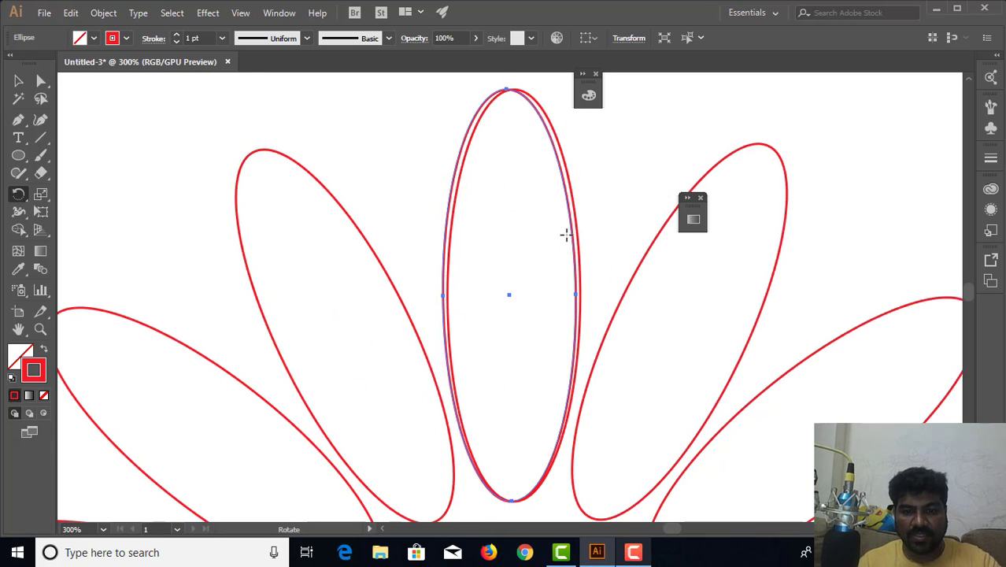
pyautogui.moveTo(555, 226); pyautogui.dragTo(487, 261)
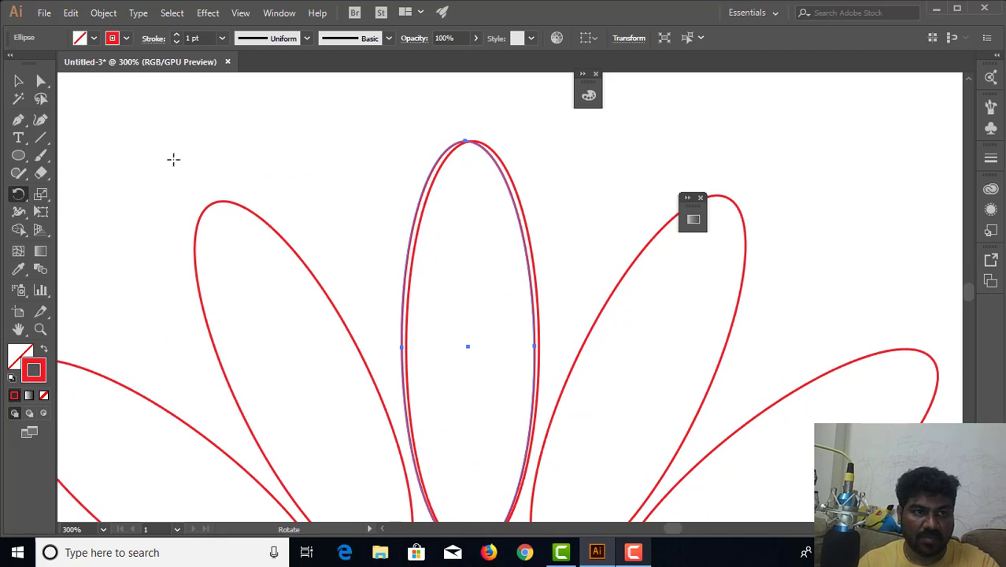
pyautogui.click(19, 81)
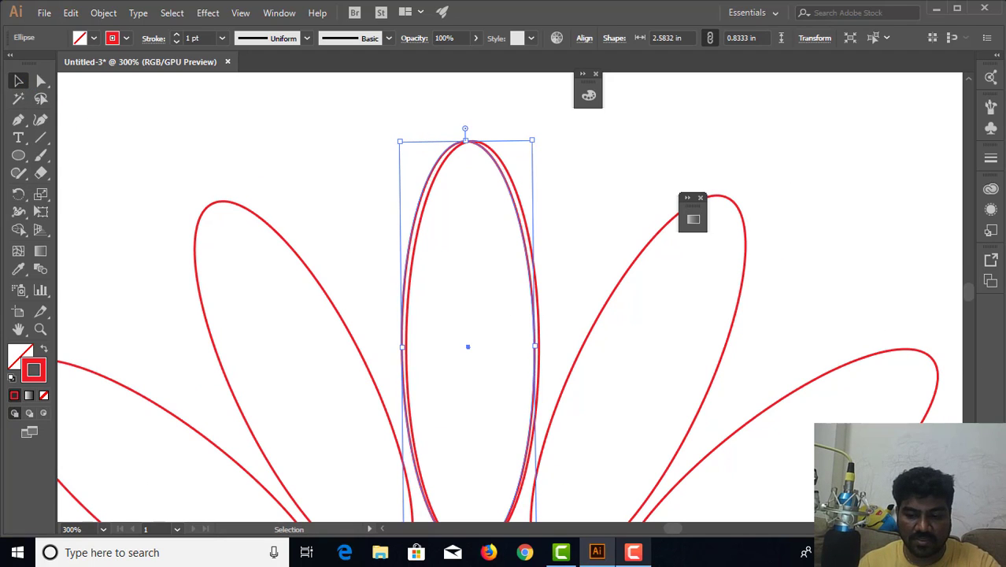
pyautogui.press('Right')
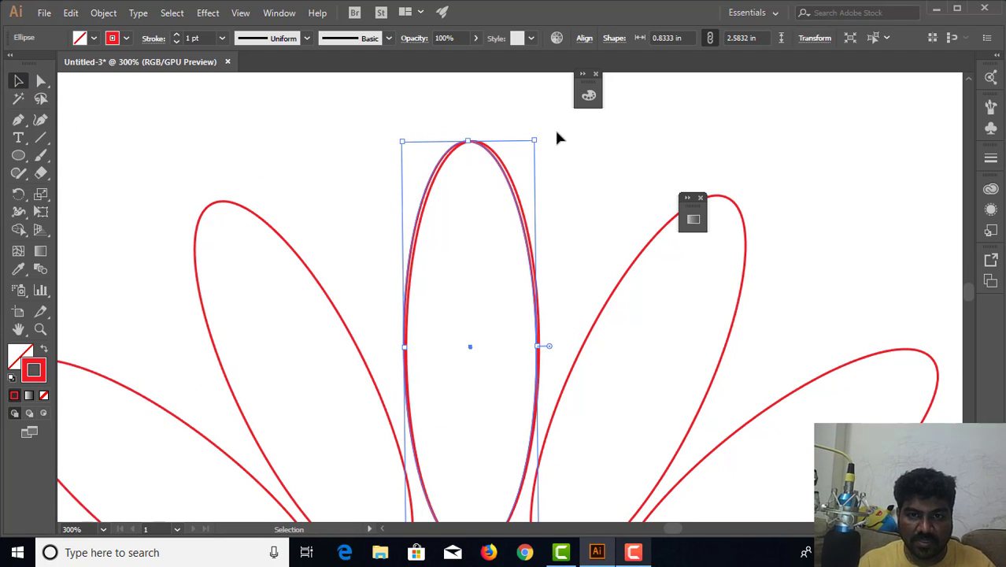
pyautogui.moveTo(543, 134); pyautogui.dragTo(539, 131)
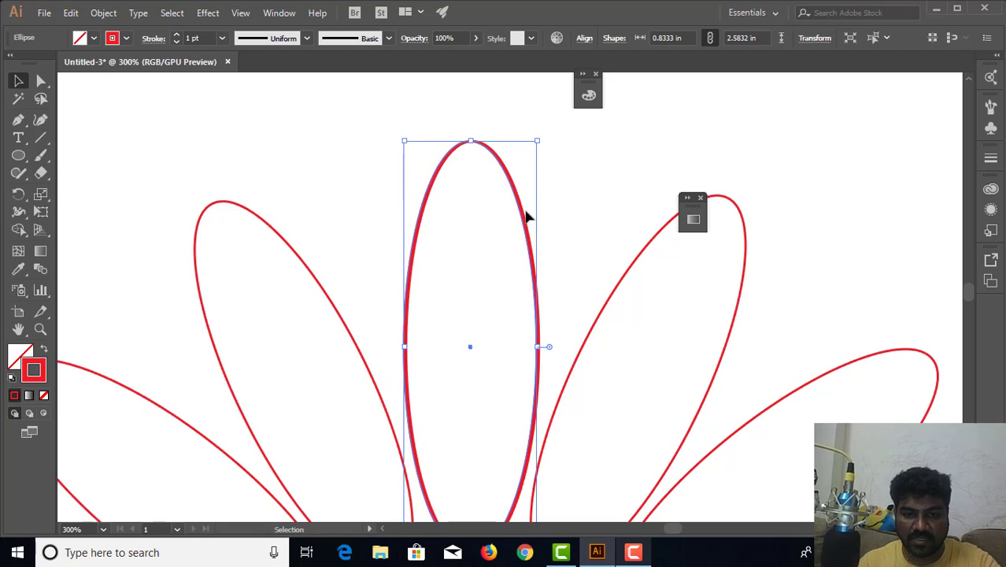
# Step: Fine-tune the last ellipse's horizontal position until its outline coincides exactly with the first petal
pyautogui.press('Left')
pyautogui.press('Right')
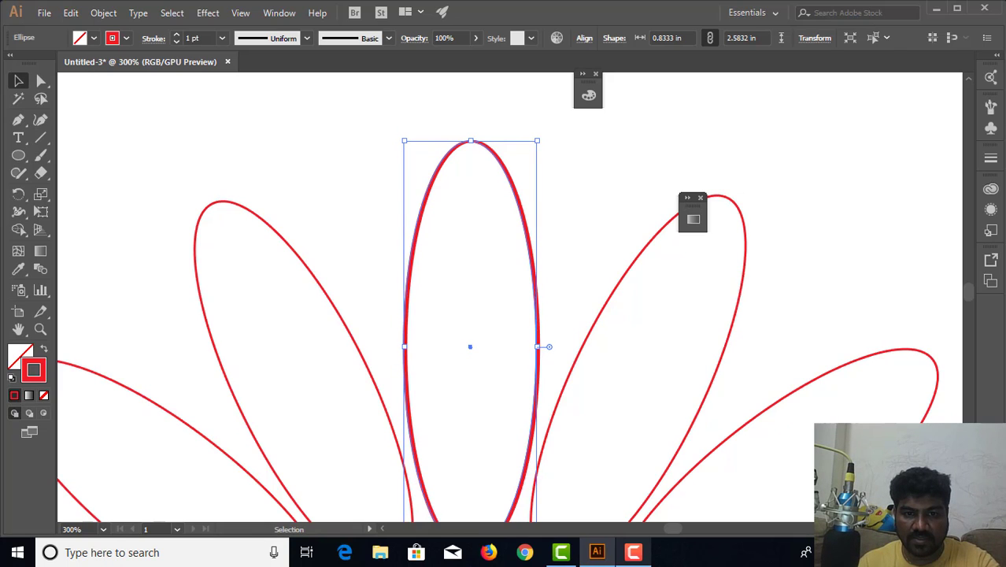
pyautogui.press('Right')
pyautogui.press('Right')
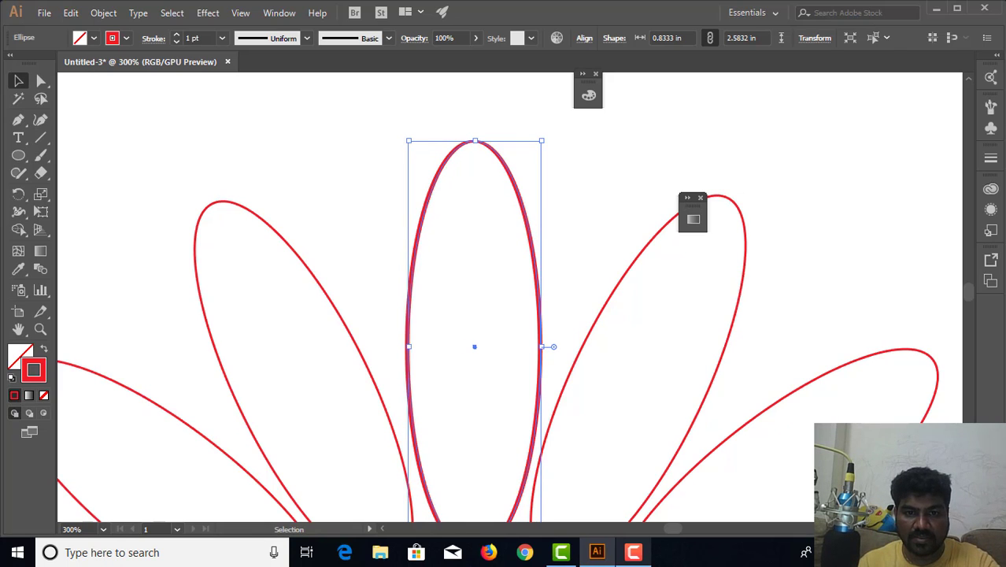
pyautogui.press('Left')
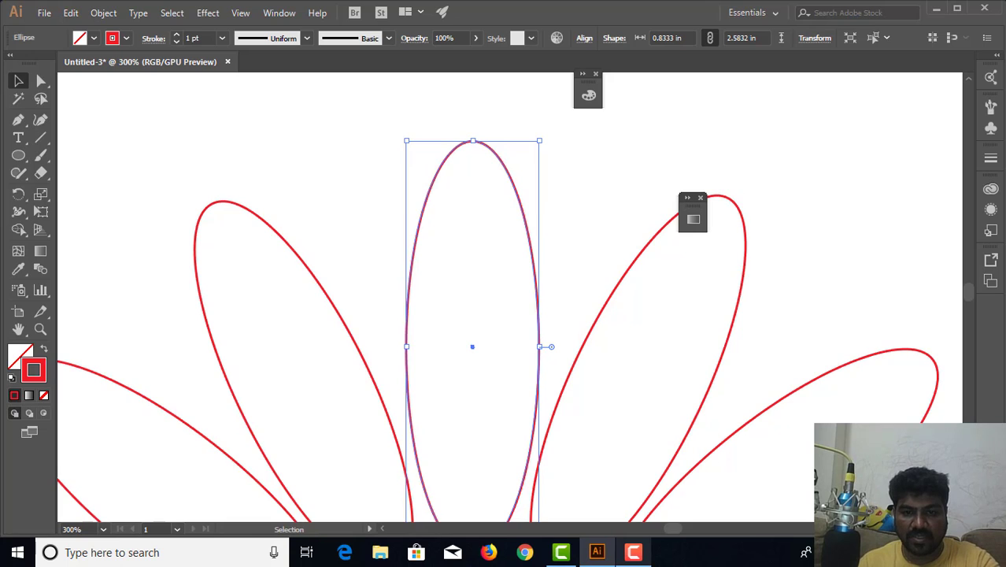
# Step: Select all the ellipses in the completed petal ring
pyautogui.hotkey('ctrl', '-')
pyautogui.hotkey('ctrl', '-')
pyautogui.hotkey('ctrl', '-')
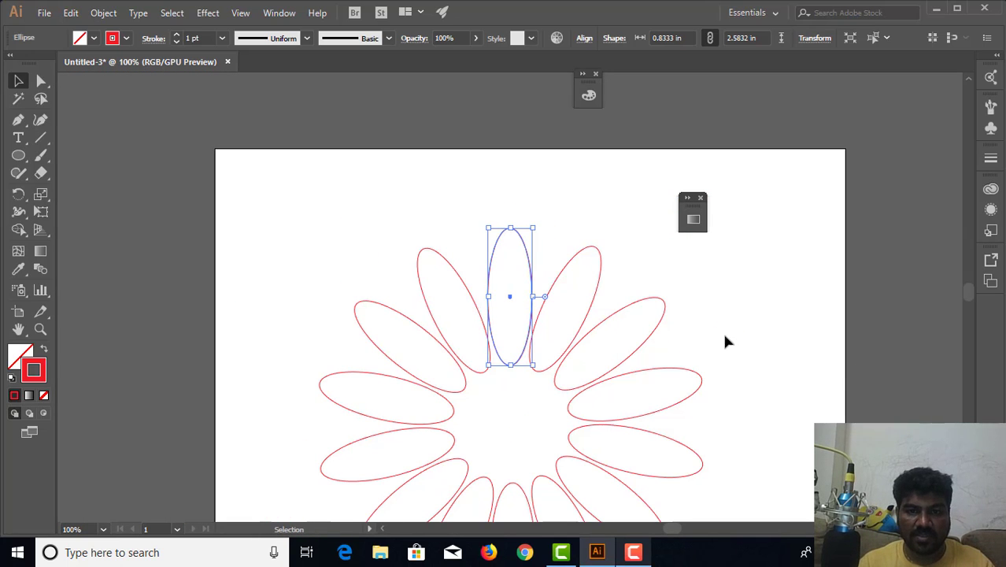
pyautogui.hotkey('ctrl', '-')
pyautogui.hotkey('ctrl', '-')
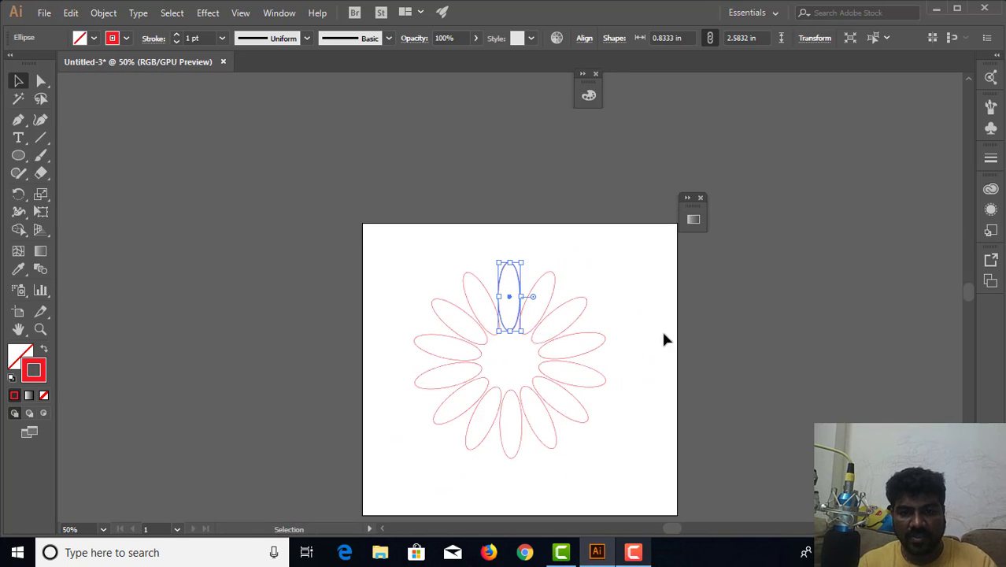
pyautogui.moveTo(366, 247); pyautogui.dragTo(641, 489)
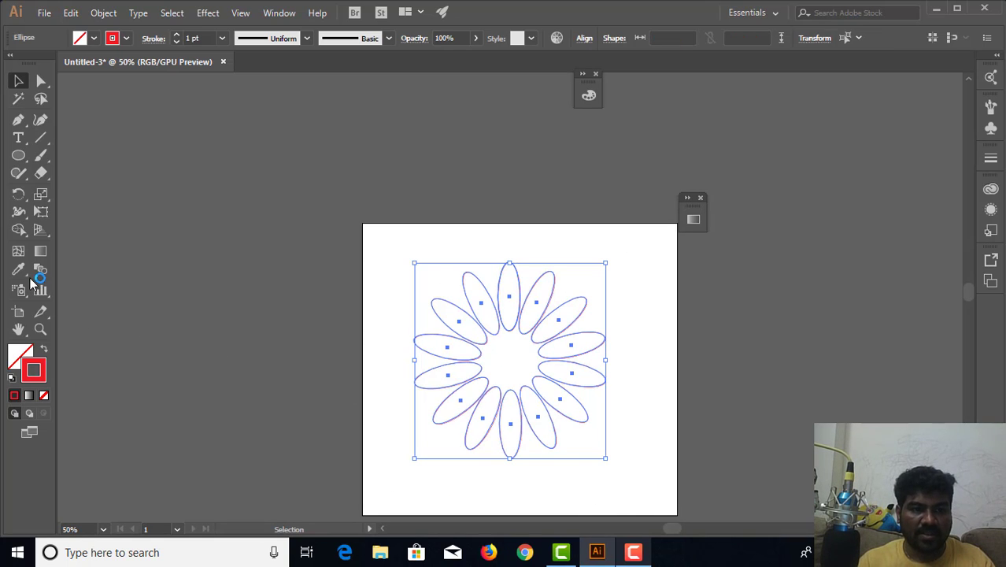
pyautogui.press('a')
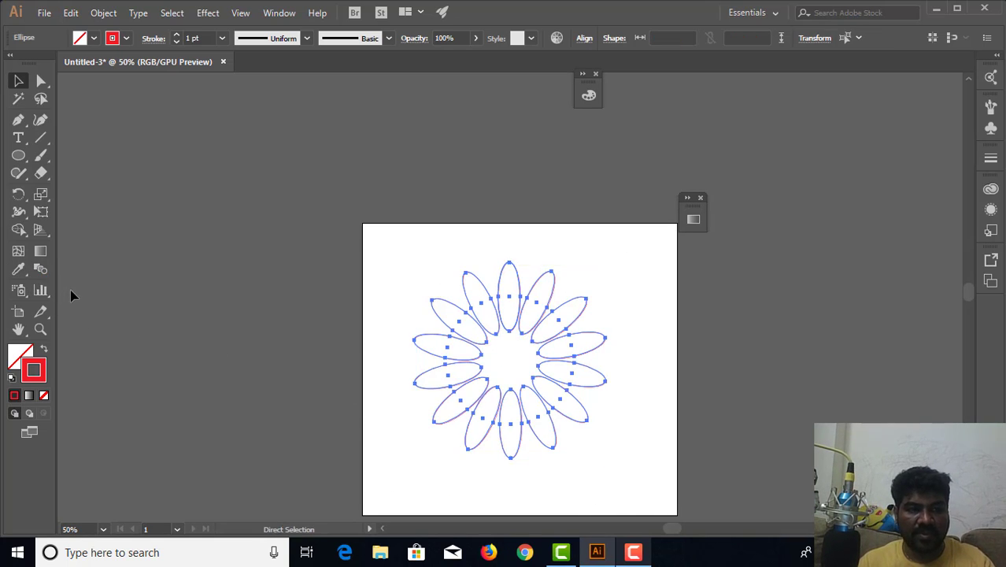
pyautogui.press('v')
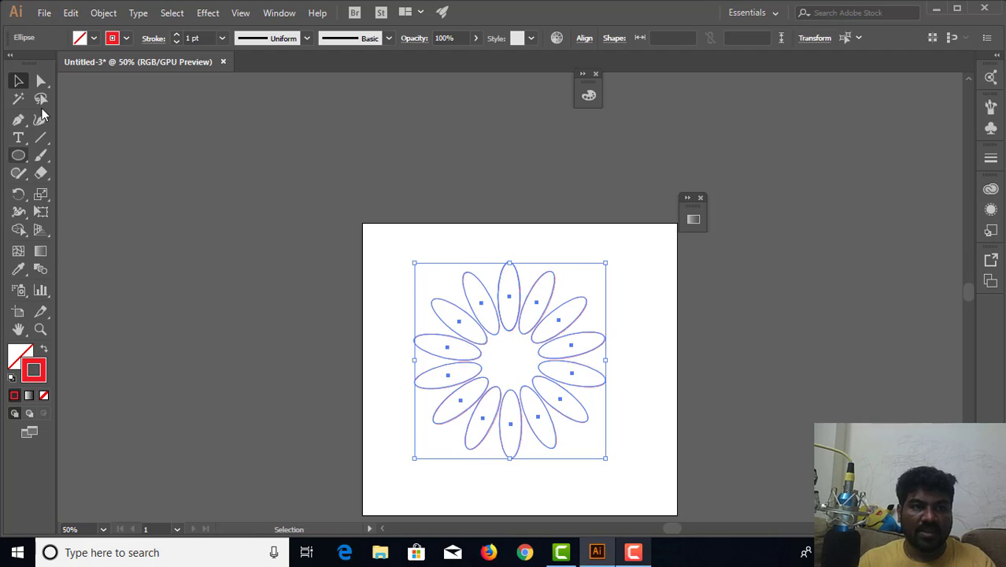
pyautogui.click(117, 14)
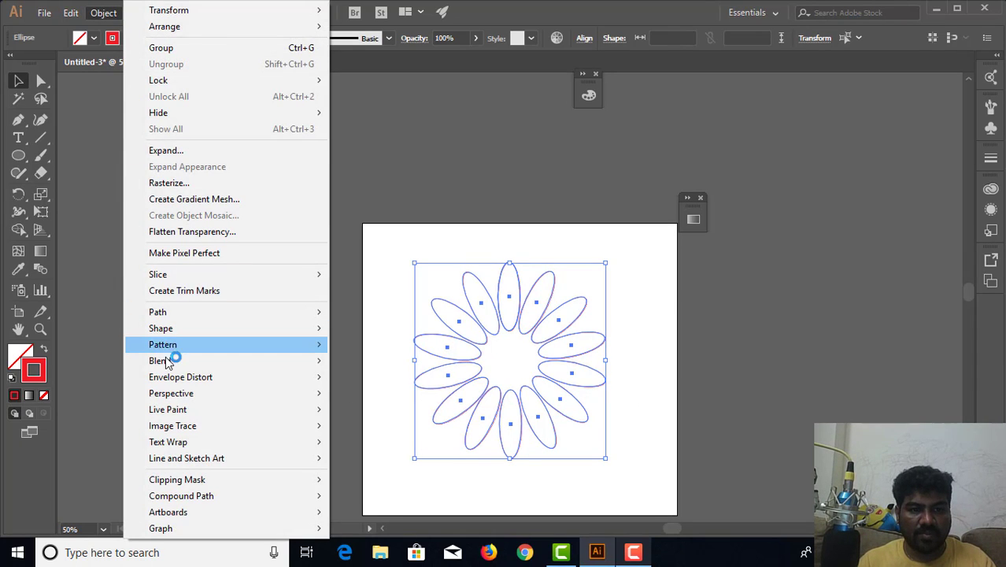
pyautogui.click(166, 361)
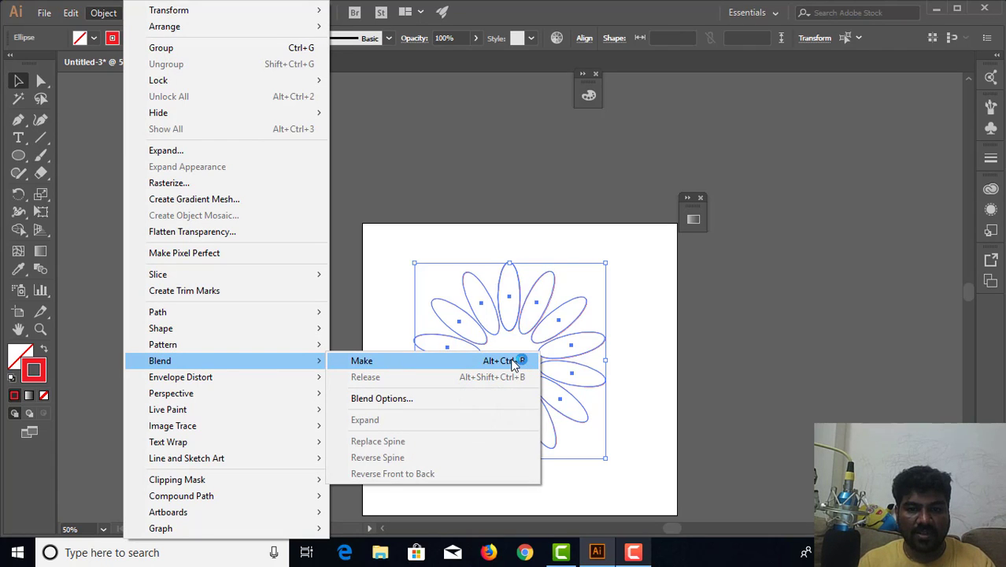
pyautogui.click(636, 296)
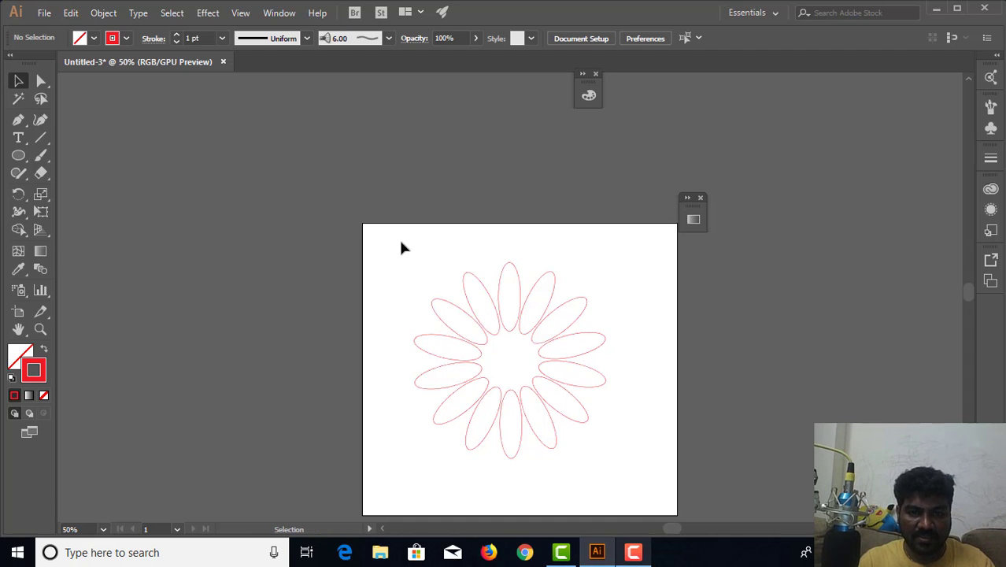
# Step: Select the whole ring of ellipses and make a blend from them
pyautogui.moveTo(400, 242); pyautogui.dragTo(635, 466)
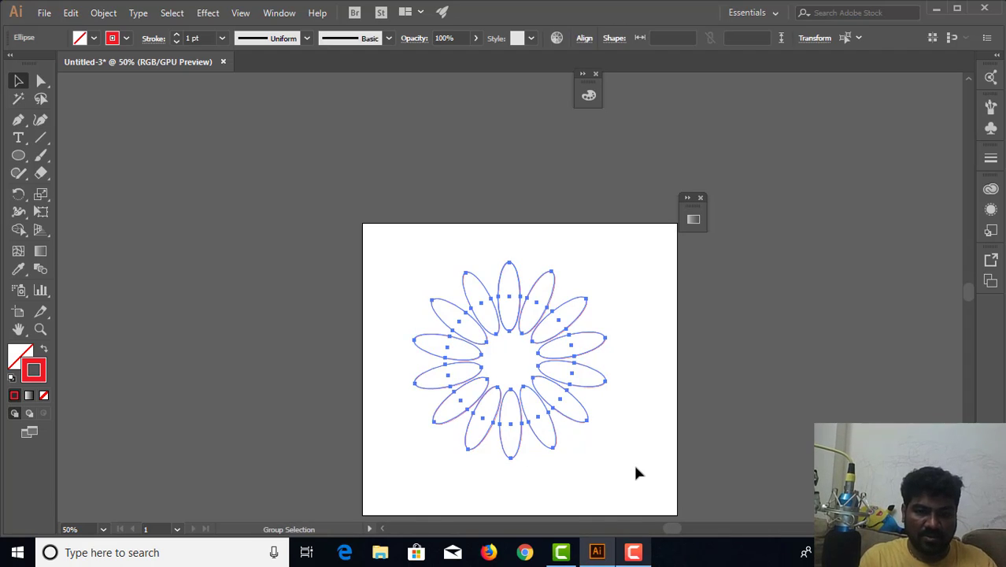
pyautogui.hotkey('ctrl', 'alt', 'b')
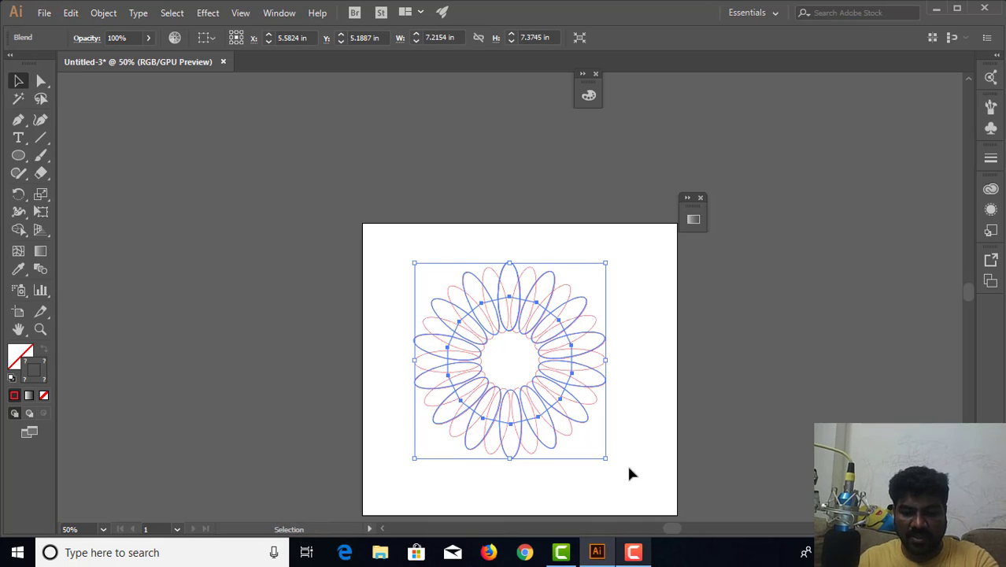
pyautogui.hotkey('ctrl', '+')
pyautogui.hotkey('ctrl', '+')
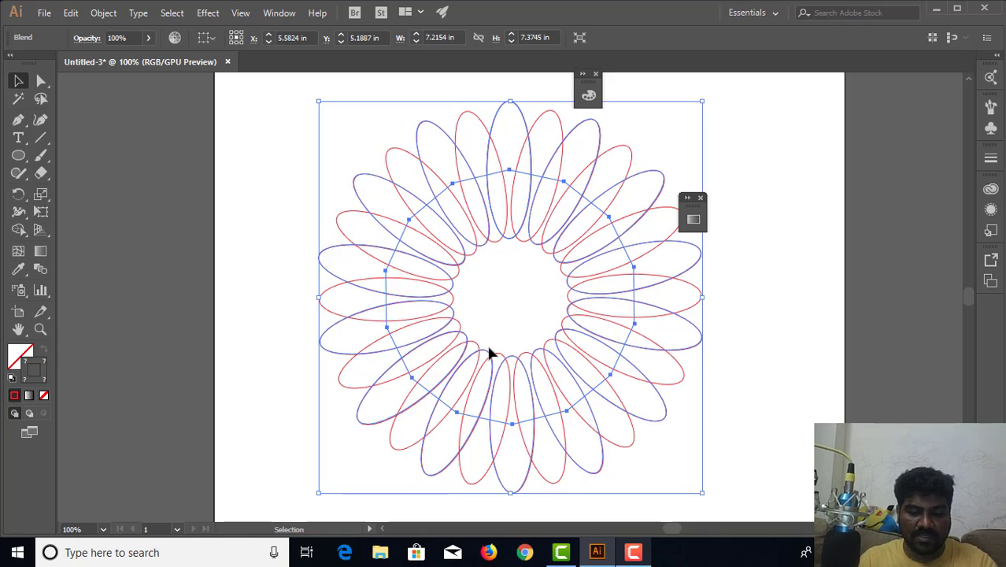
pyautogui.hotkey('ctrl', '-')
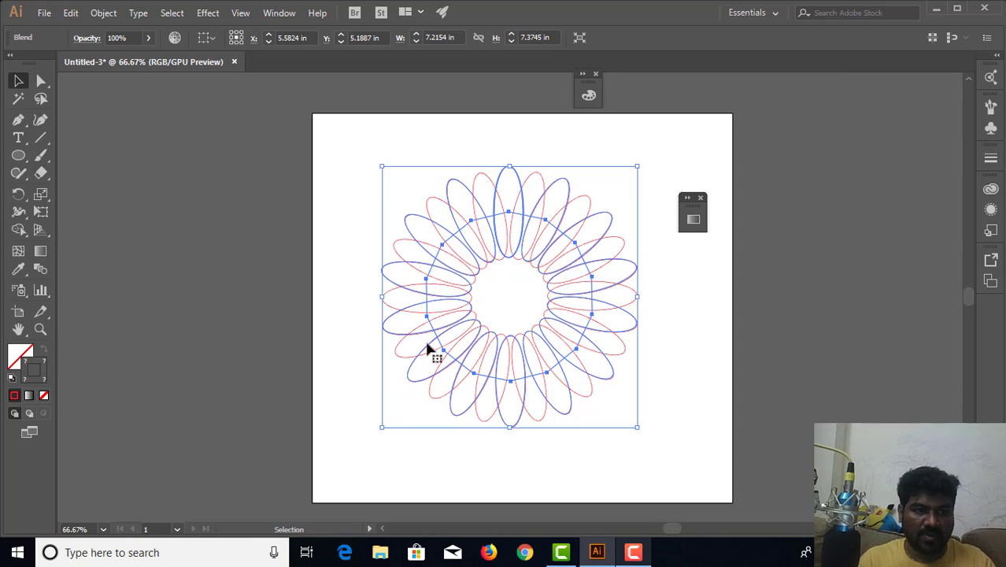
pyautogui.doubleClick(41, 269)
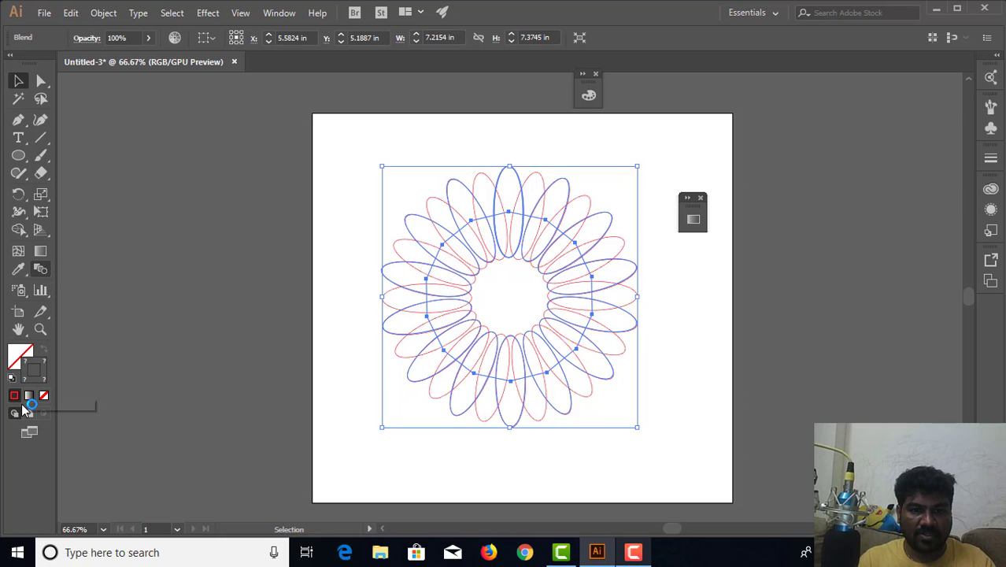
pyautogui.click(44, 272)
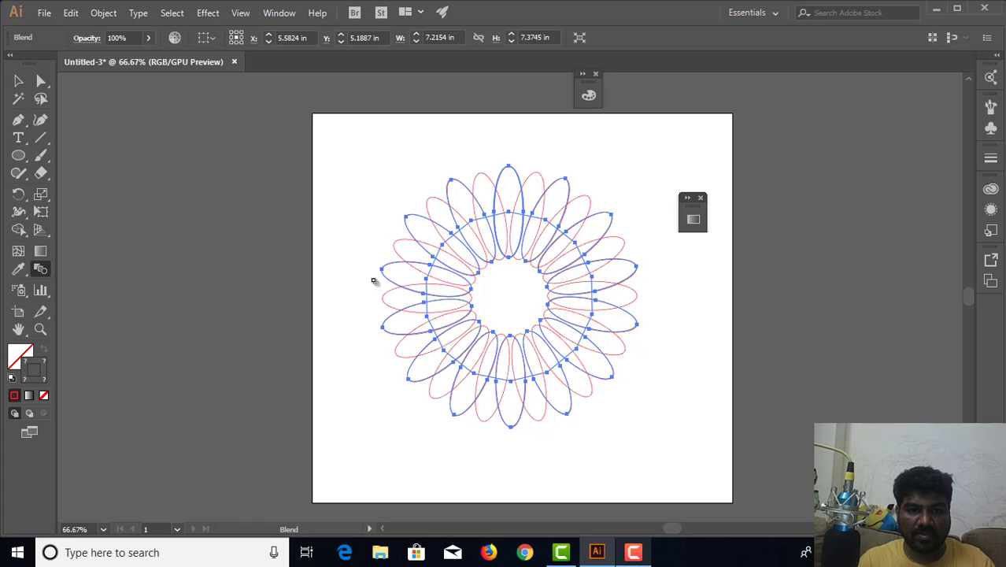
pyautogui.click(19, 82)
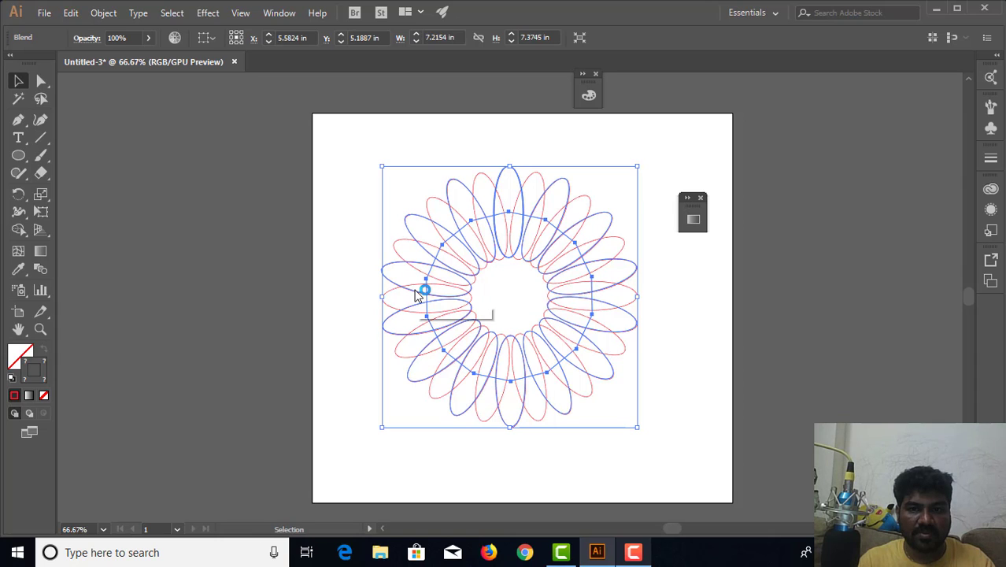
# Step: Set the ring blend's spacing to Specified Steps with 50 steps, and preview it with the options dialog moved clear of the artwork
pyautogui.doubleClick(41, 268)
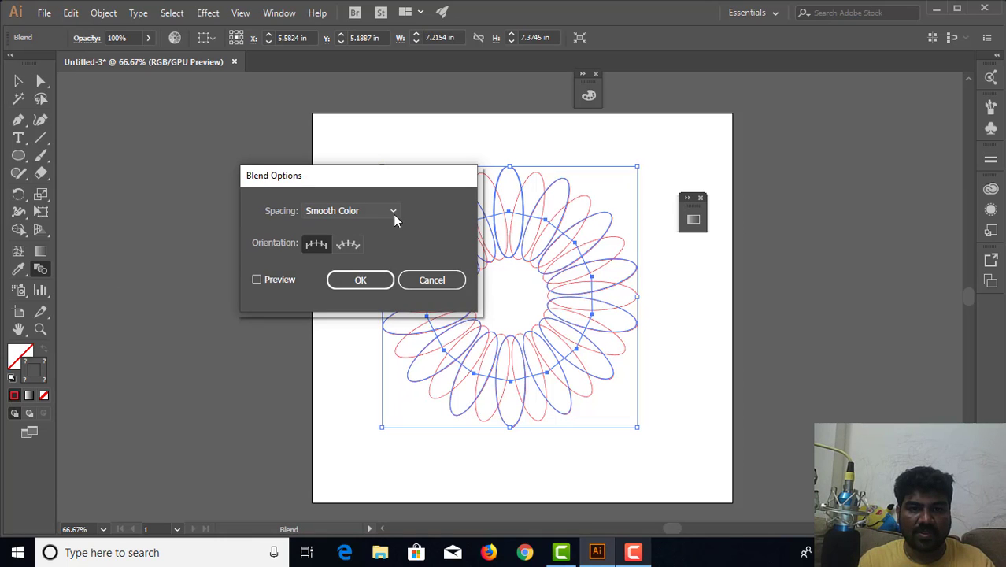
pyautogui.click(393, 212)
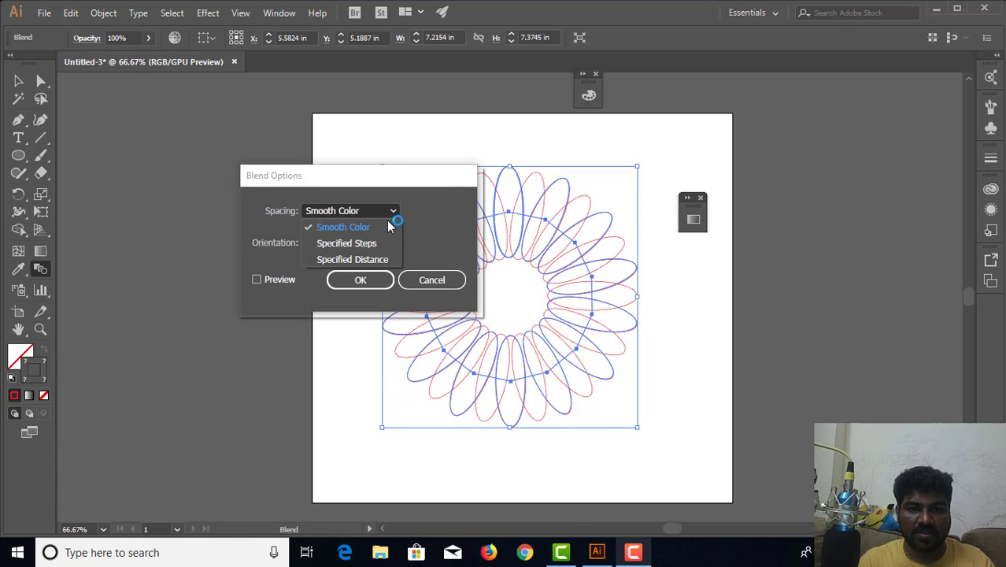
pyautogui.click(370, 244)
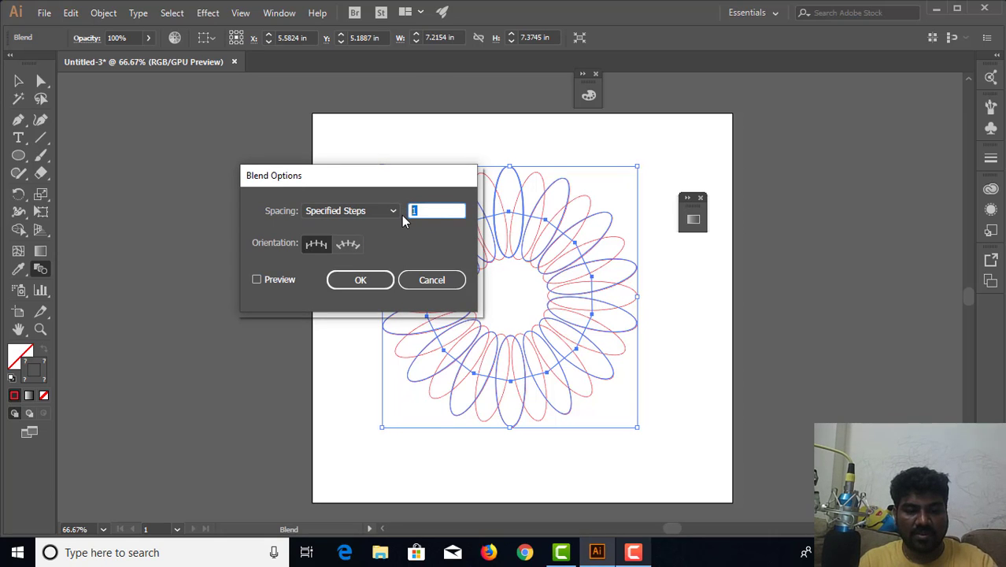
pyautogui.write('50')
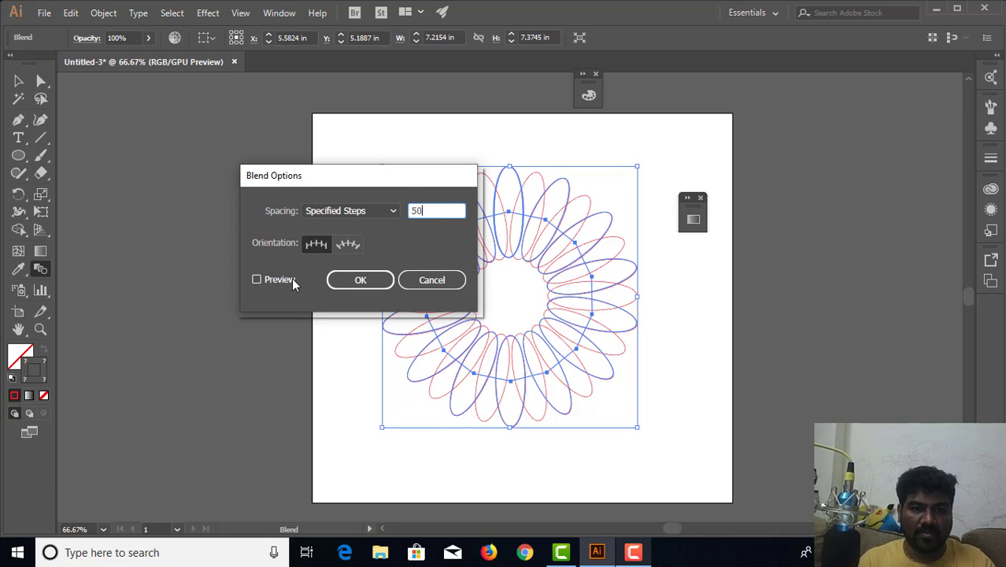
pyautogui.click(291, 280)
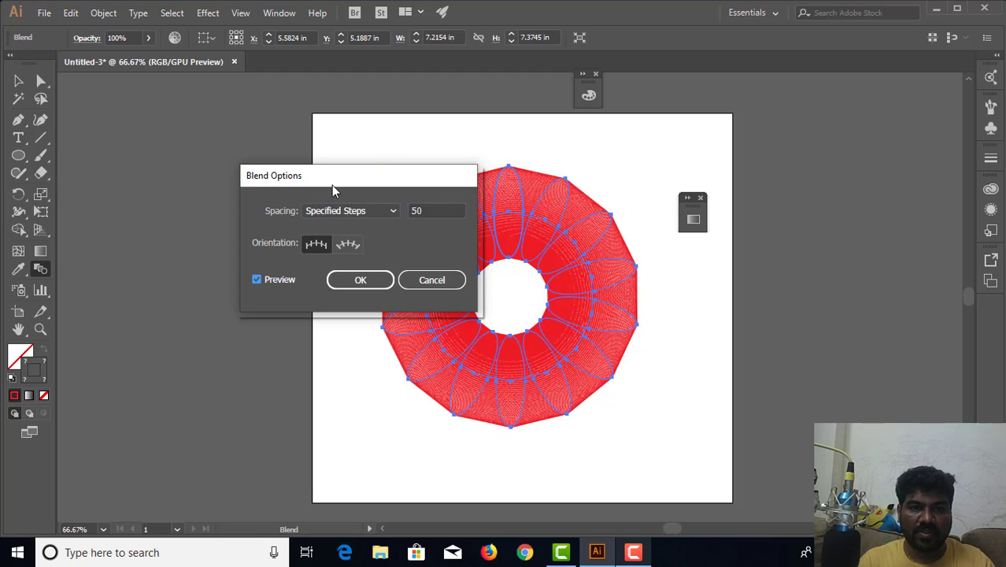
pyautogui.moveTo(328, 175); pyautogui.dragTo(177, 162)
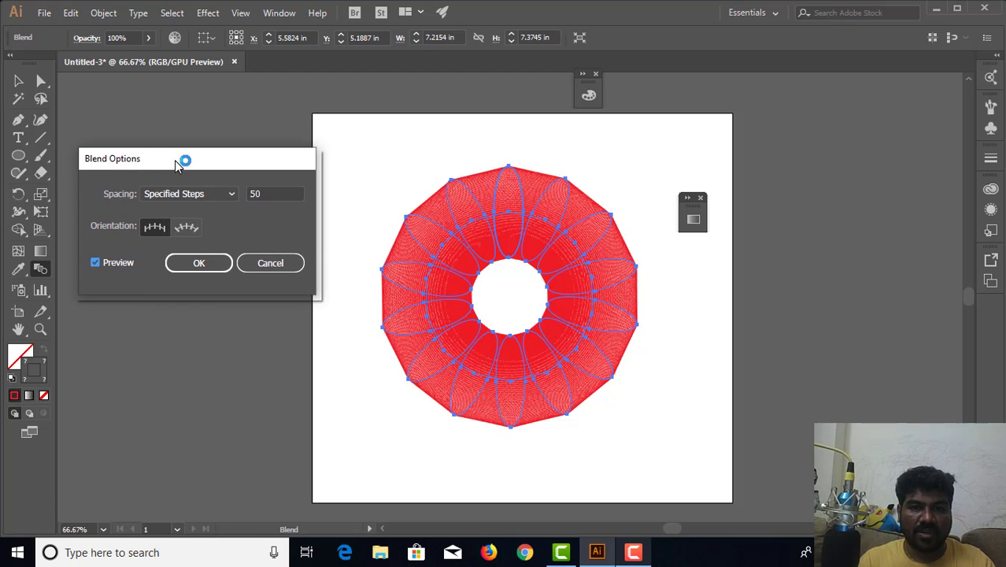
# Step: Try the Align to Path orientation on the blend, switch back to Align to Page and apply the blend options
pyautogui.click(190, 231)
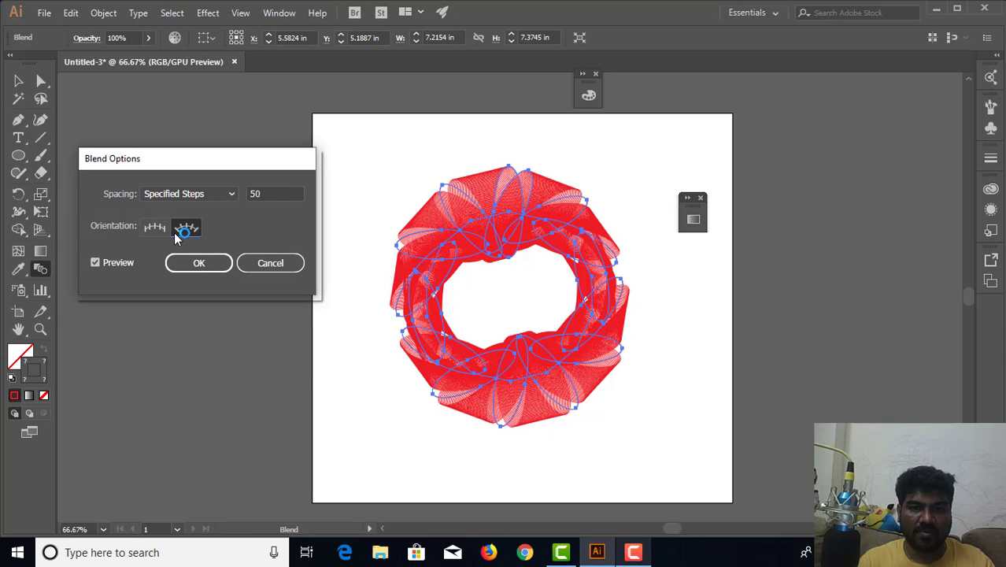
pyautogui.click(167, 229)
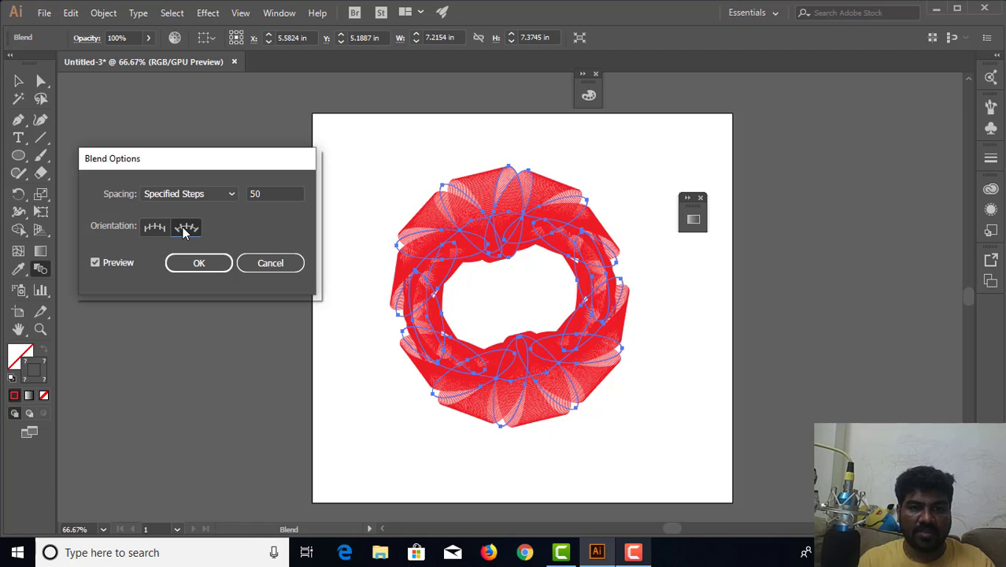
pyautogui.click(197, 266)
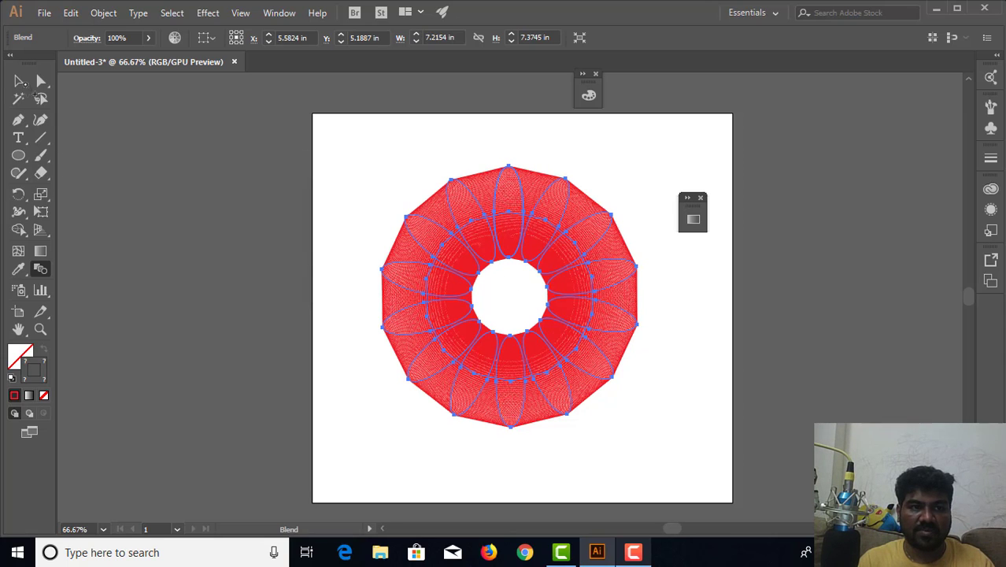
# Step: Move the floating Gradient panel off the artboard and deselect the blended ring
pyautogui.click(18, 80)
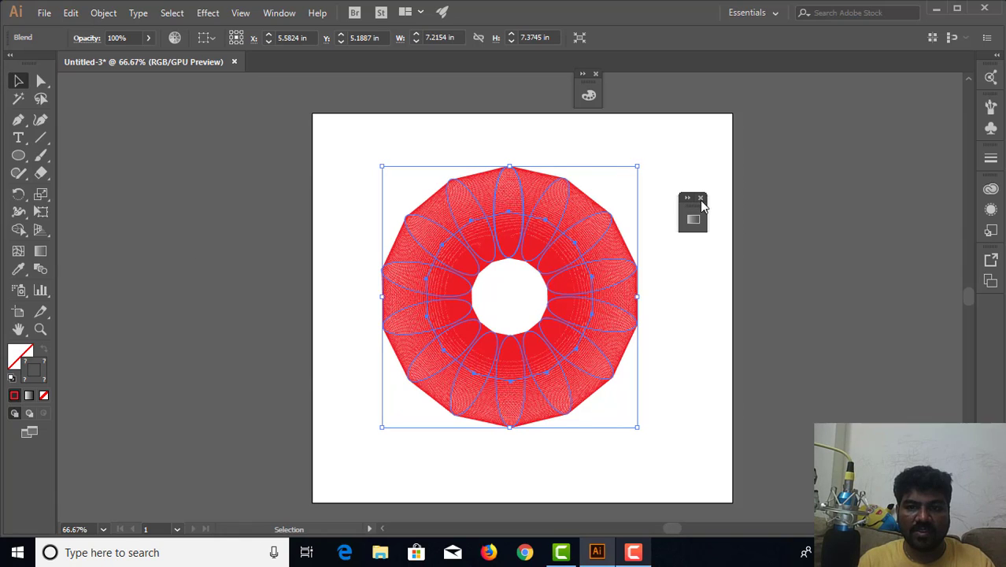
pyautogui.moveTo(703, 205); pyautogui.dragTo(799, 201)
pyautogui.click(665, 229)
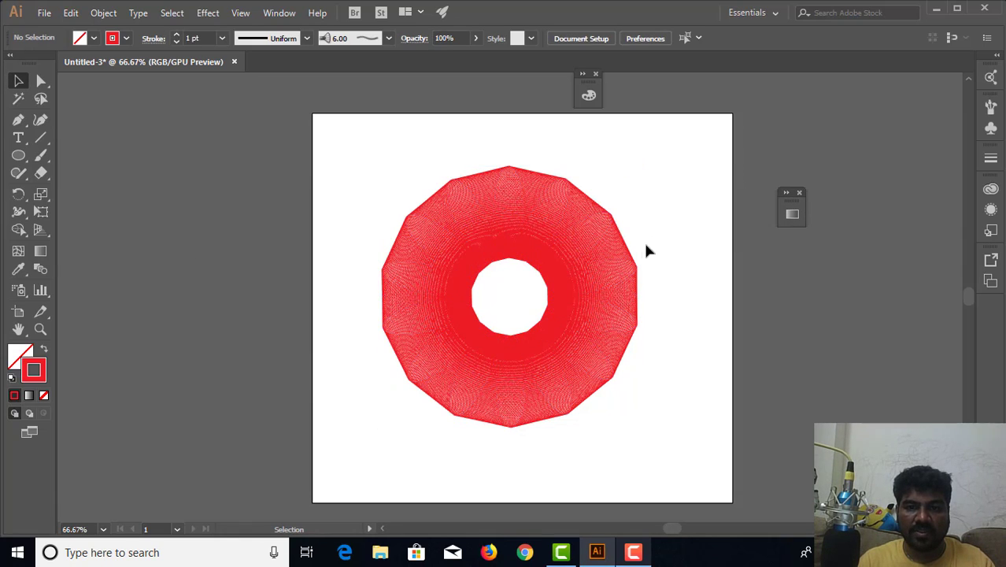
# Step: Select anchor points of the three neighbouring ellipses on the right side of the blended ring with the Lasso tool
pyautogui.click(608, 253)
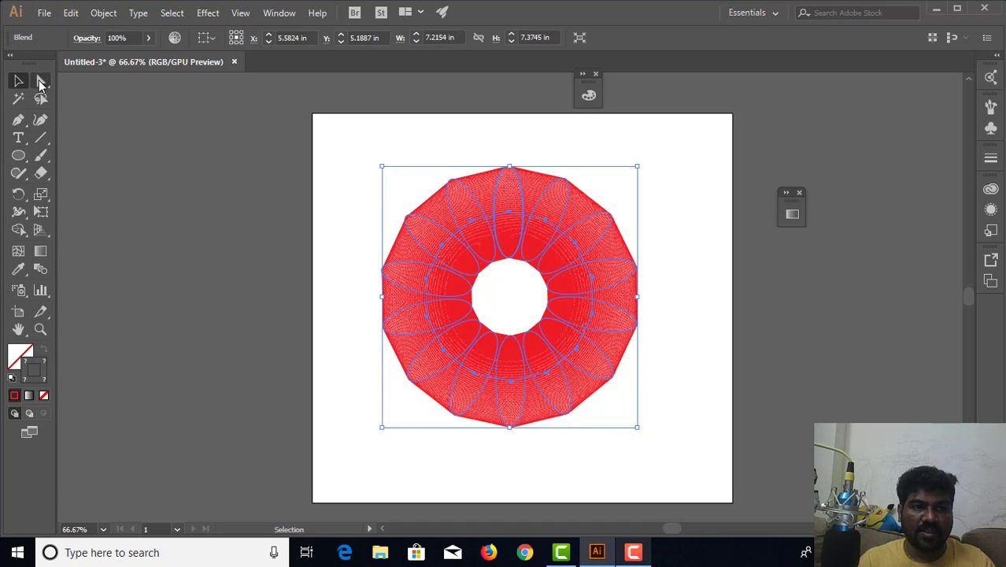
pyautogui.click(41, 82)
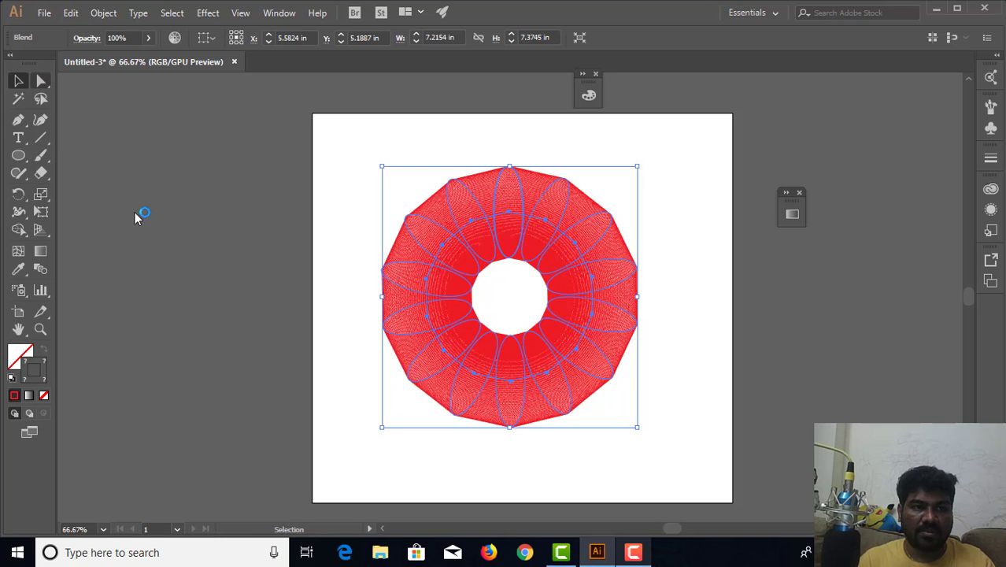
pyautogui.click(41, 99)
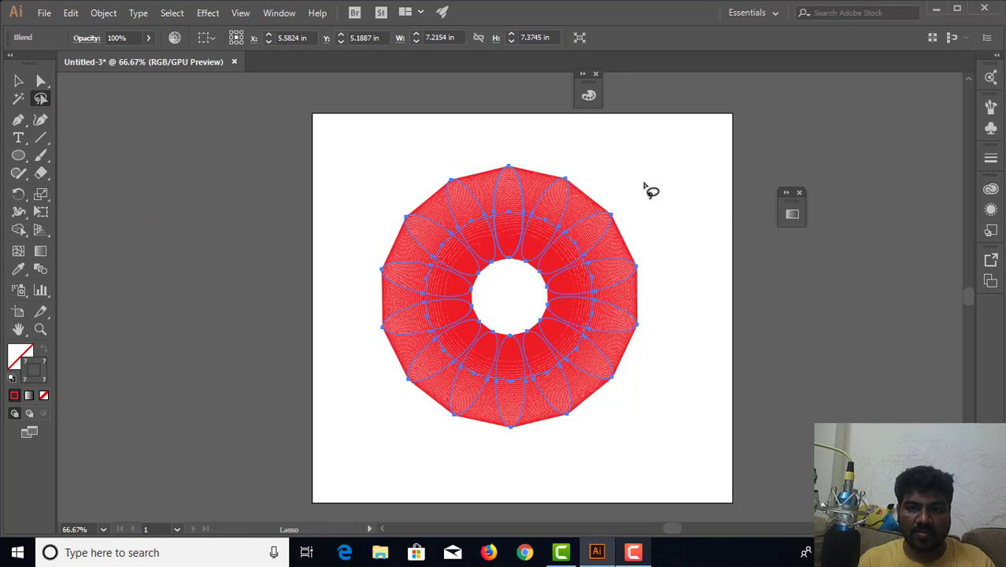
pyautogui.moveTo(659, 181)
pyautogui.mouseDown()
pyautogui.moveTo(569, 265)
pyautogui.moveTo(700, 307)
pyautogui.moveTo(573, 183)
pyautogui.mouseUp()
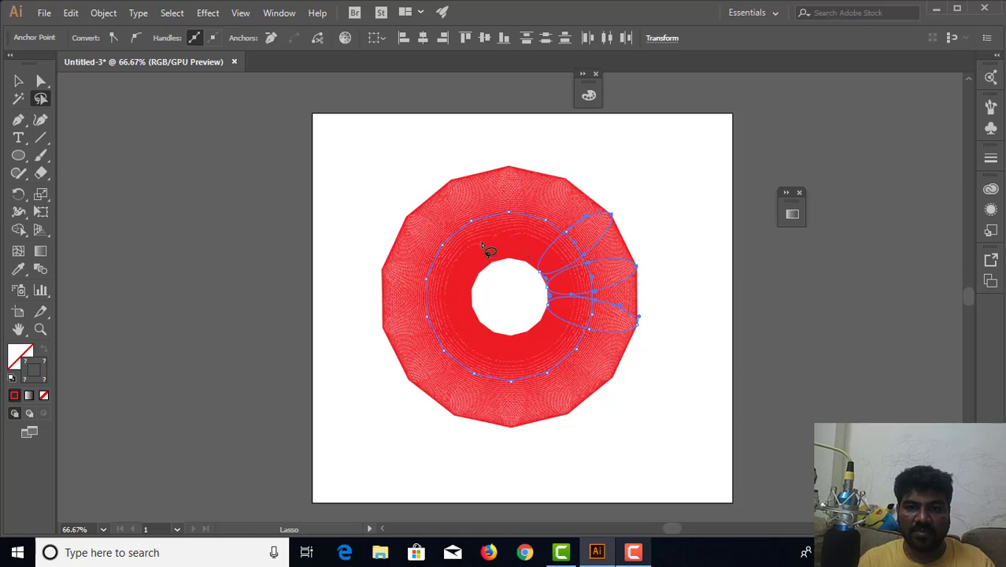
# Step: Recolour the stroke of the lassoed ellipses to yellow-orange, ffc200
pyautogui.click(792, 220)
pyautogui.click(792, 216)
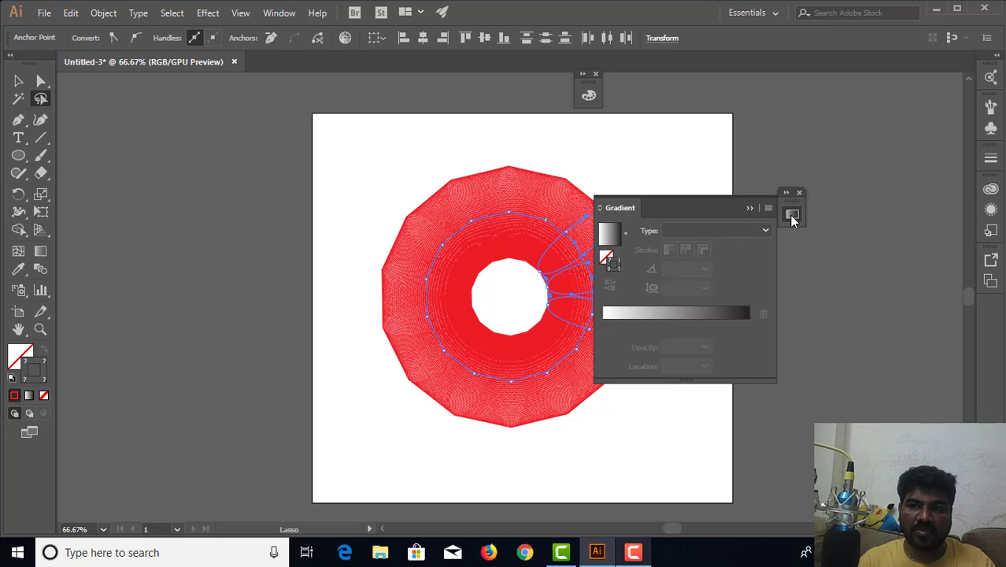
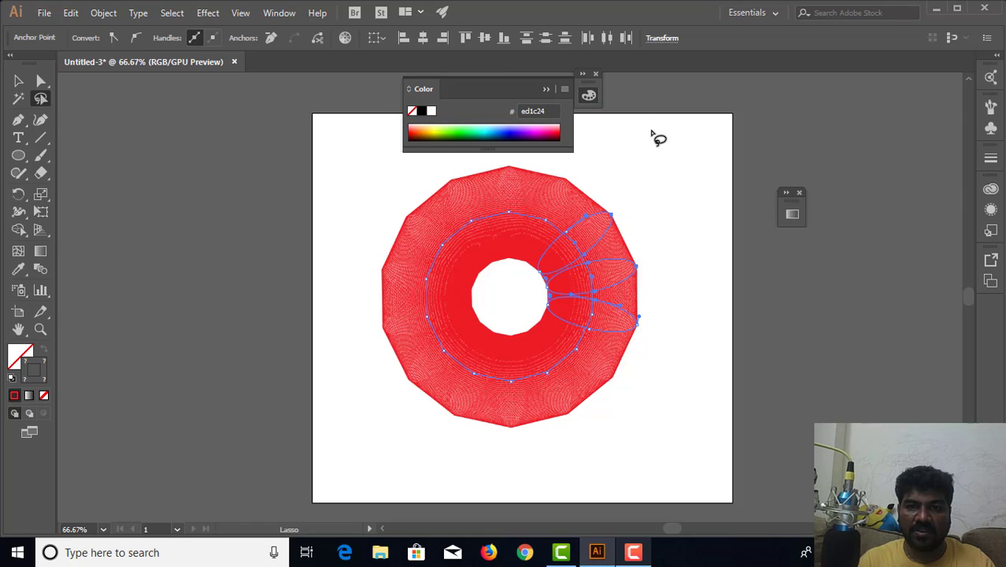
pyautogui.click(439, 126)
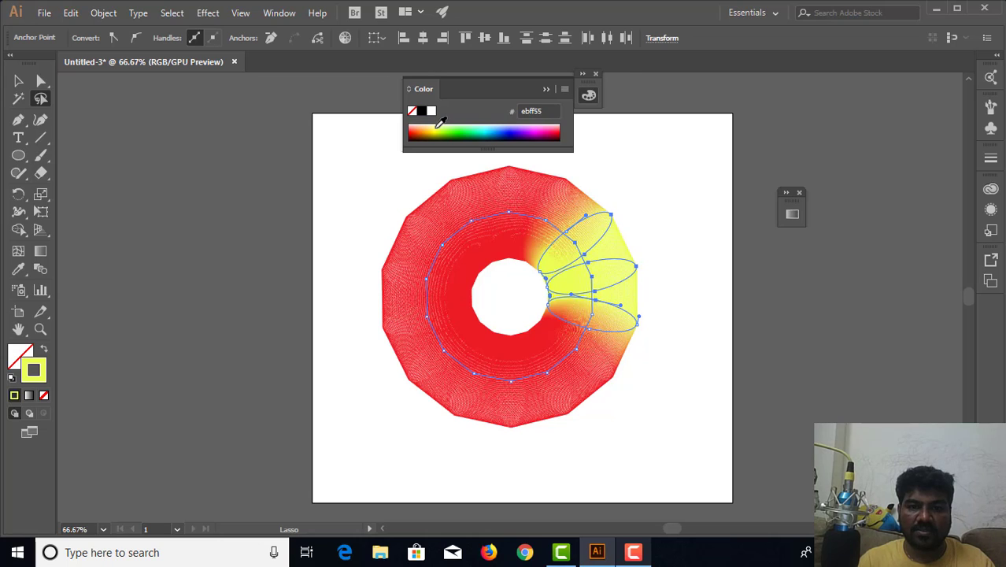
pyautogui.click(430, 129)
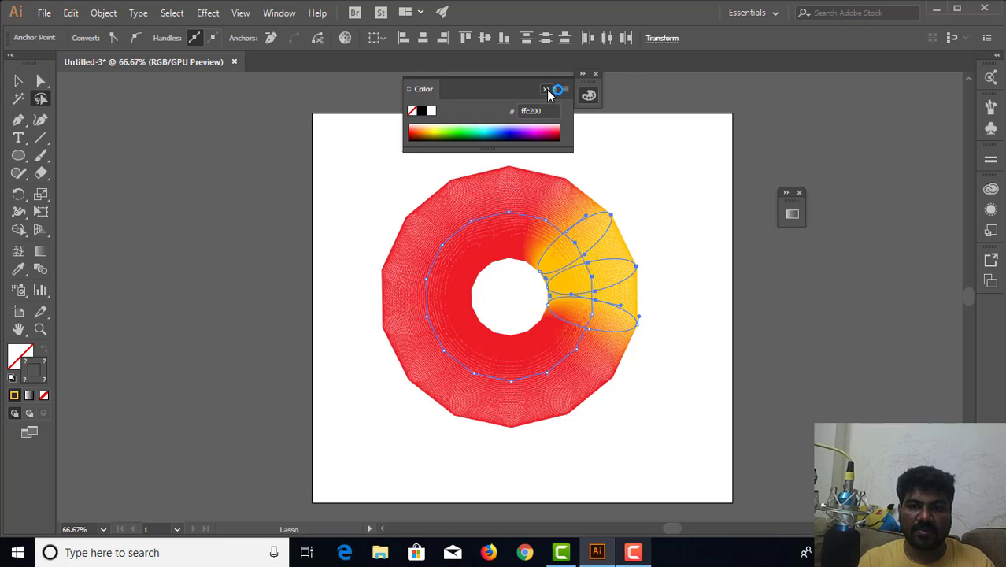
pyautogui.click(546, 90)
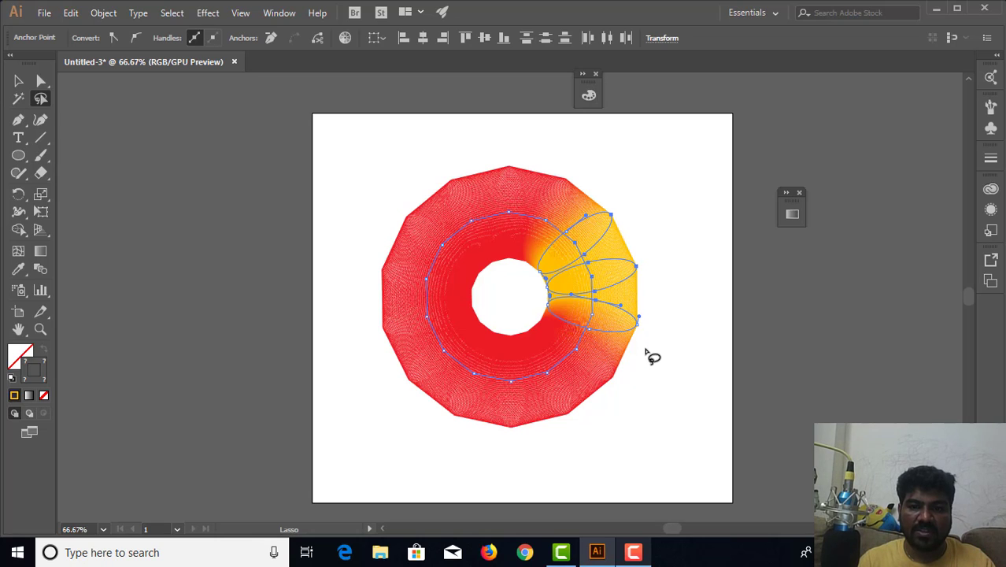
# Step: Select anchor points of the ellipses along the ring's lower part with the Lasso tool and recolour their stroke blue, 2a92ff
pyautogui.moveTo(644, 342)
pyautogui.mouseDown()
pyautogui.moveTo(510, 333)
pyautogui.moveTo(480, 384)
pyautogui.moveTo(487, 420)
pyautogui.moveTo(550, 455)
pyautogui.moveTo(646, 416)
pyautogui.moveTo(658, 352)
pyautogui.moveTo(642, 335)
pyautogui.moveTo(612, 346)
pyautogui.mouseUp()
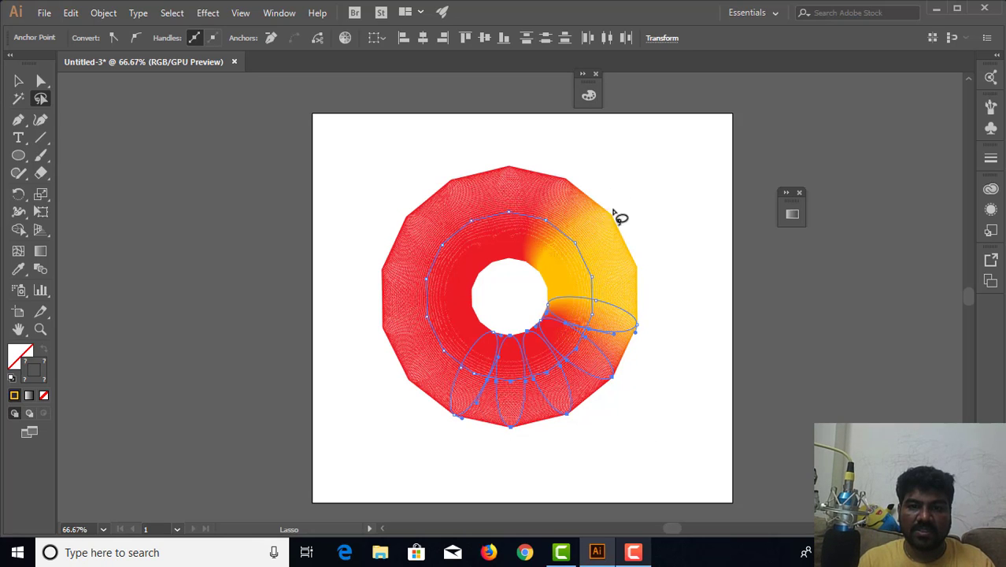
pyautogui.click(590, 98)
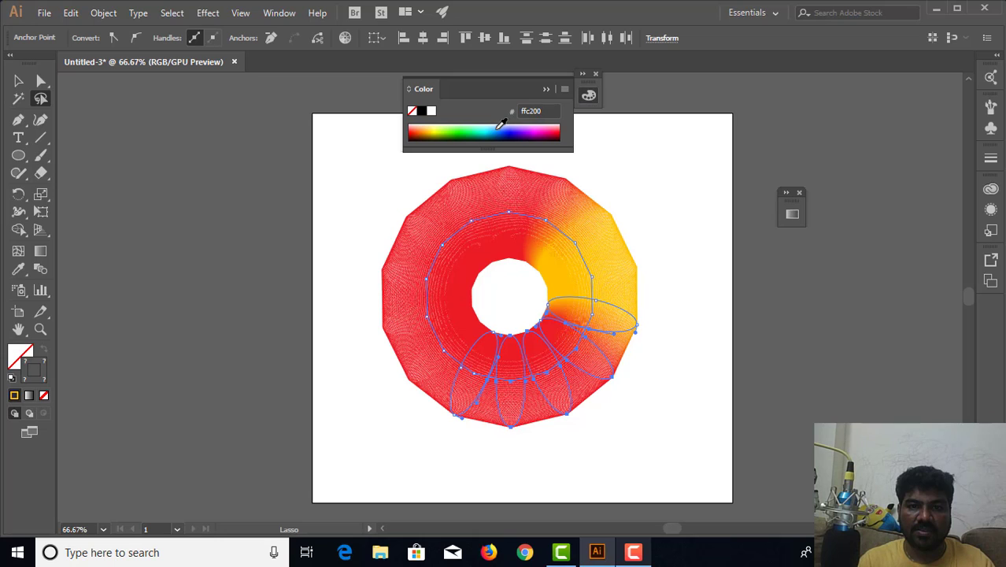
pyautogui.click(498, 124)
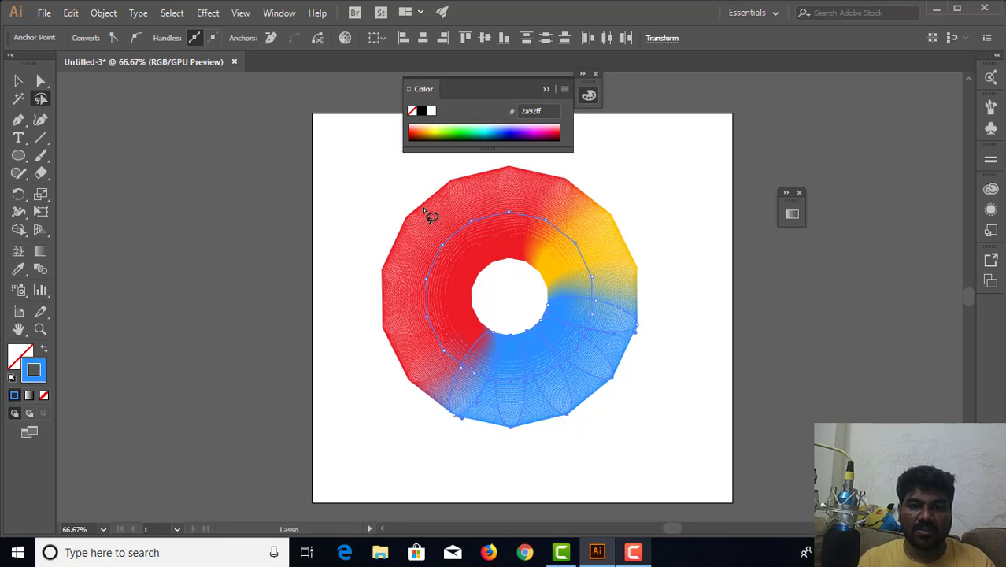
# Step: Lasso the ellipses on the ring's left side and recolour them magenta, fa3fff, and the two upper-left ellipses green, 5be900
pyautogui.moveTo(363, 301)
pyautogui.mouseDown()
pyautogui.moveTo(398, 282)
pyautogui.moveTo(469, 277)
pyautogui.moveTo(494, 290)
pyautogui.moveTo(492, 329)
pyautogui.moveTo(428, 391)
pyautogui.moveTo(377, 393)
pyautogui.moveTo(341, 337)
pyautogui.moveTo(349, 302)
pyautogui.moveTo(393, 301)
pyautogui.mouseUp()
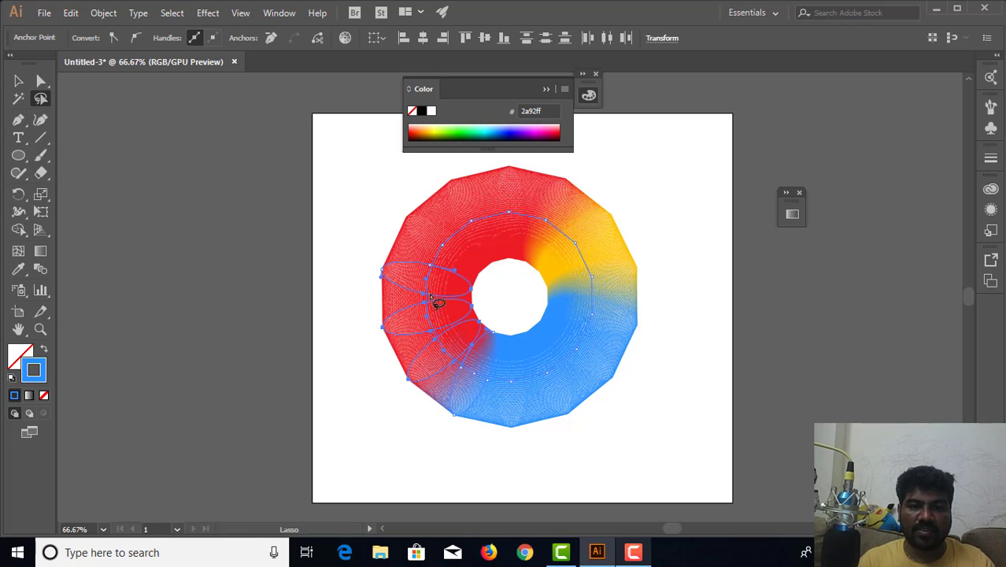
pyautogui.click(537, 126)
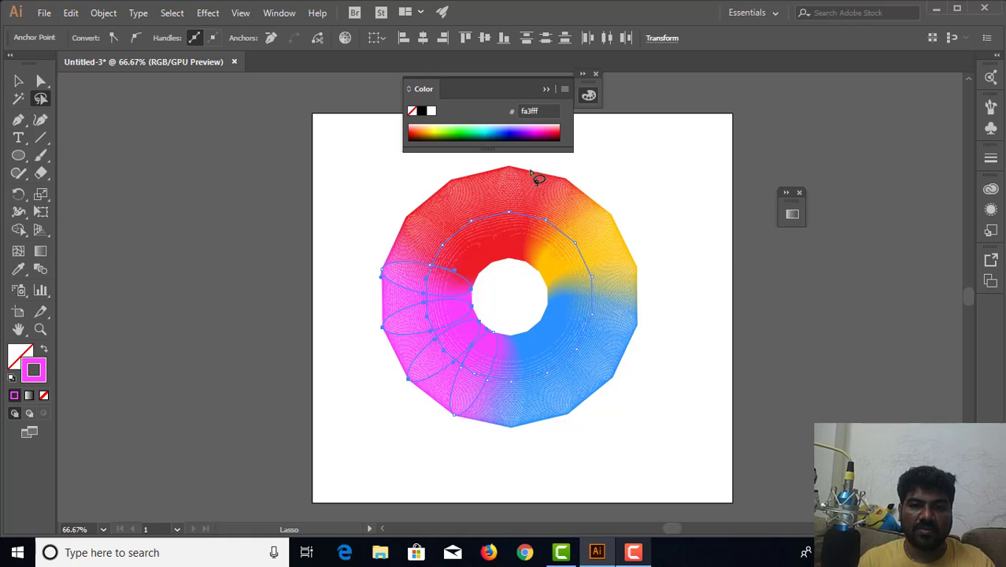
pyautogui.moveTo(488, 277)
pyautogui.mouseDown()
pyautogui.moveTo(402, 238)
pyautogui.moveTo(384, 192)
pyautogui.moveTo(438, 174)
pyautogui.moveTo(465, 180)
pyautogui.moveTo(489, 230)
pyautogui.moveTo(488, 289)
pyautogui.mouseUp()
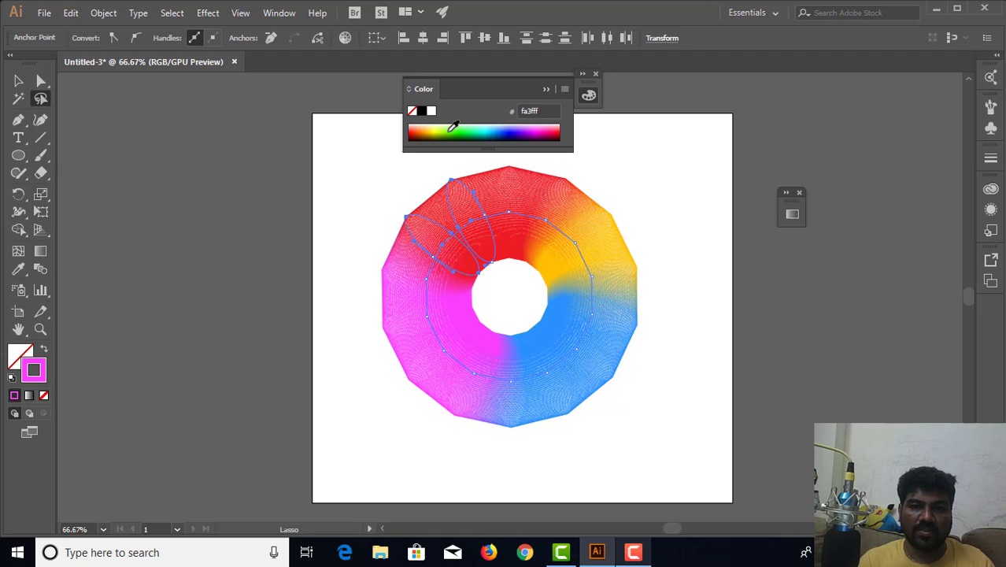
pyautogui.click(454, 128)
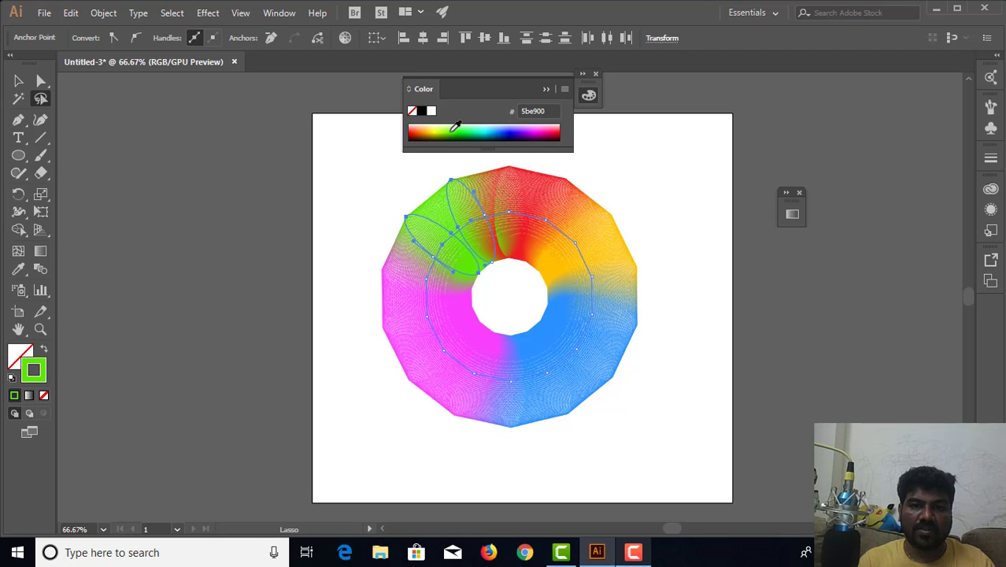
# Step: Deselect the recoloured ring and collapse the floating Color panel
pyautogui.click(18, 80)
pyautogui.click(336, 144)
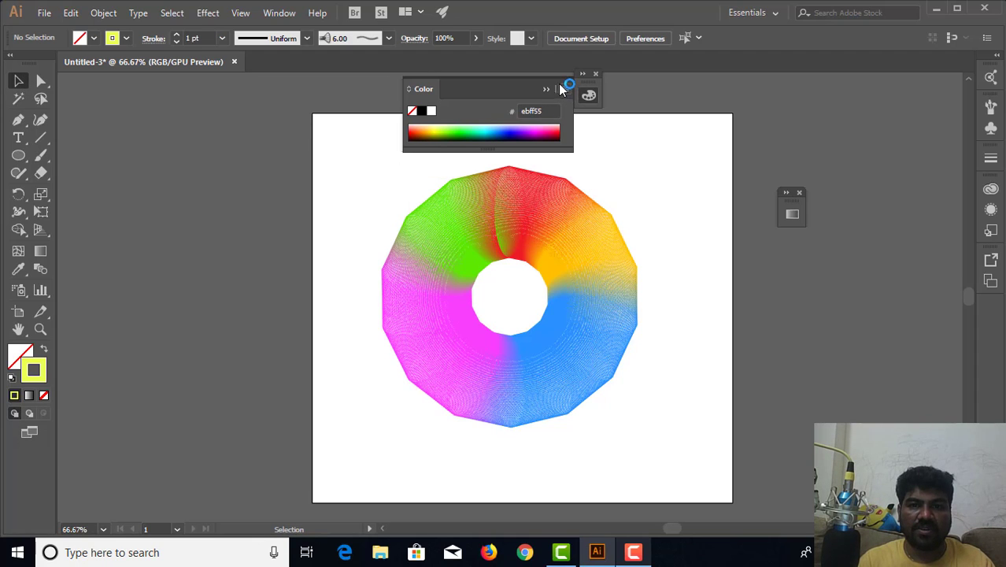
pyautogui.click(586, 114)
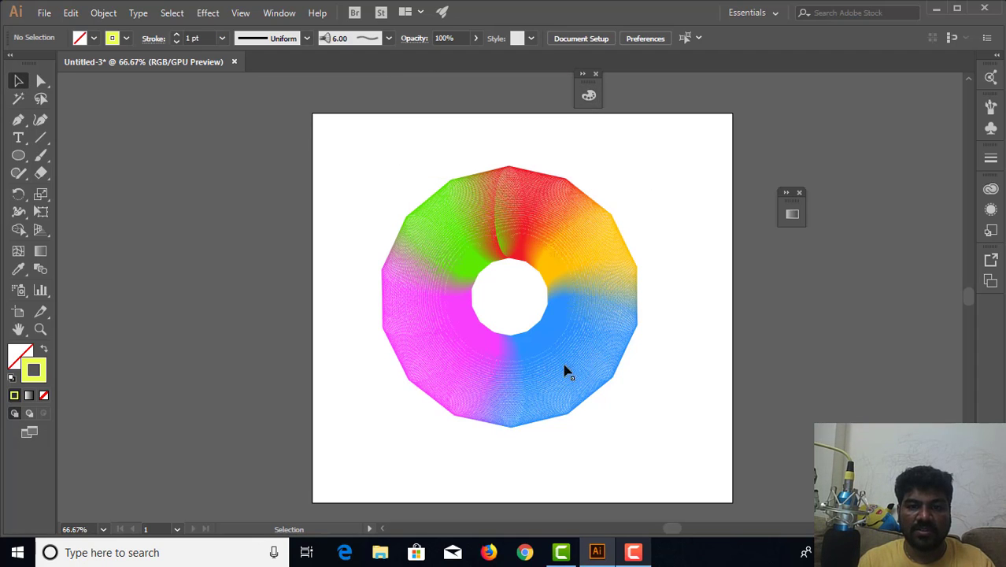
# Step: Move the multicoloured ring around the artboard as one object and delete it
pyautogui.moveTo(521, 391); pyautogui.dragTo(518, 324)
pyautogui.moveTo(560, 285); pyautogui.dragTo(560, 356)
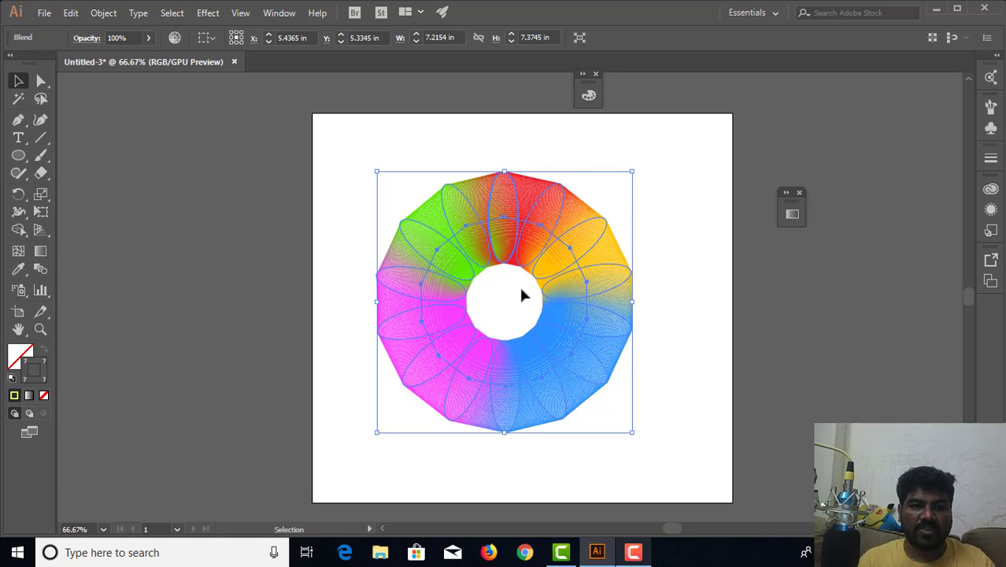
pyautogui.click(267, 188)
pyautogui.click(459, 225)
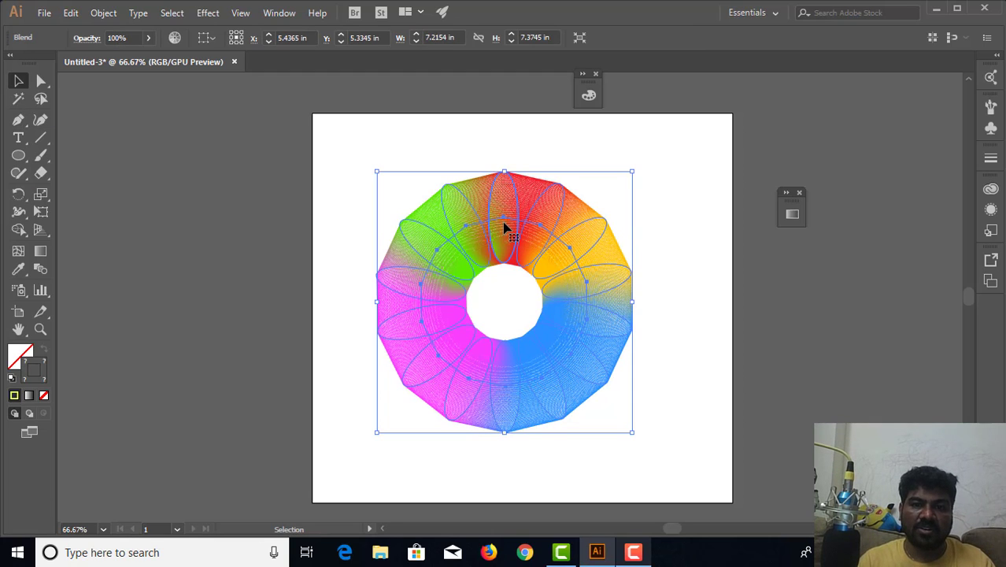
pyautogui.moveTo(504, 223); pyautogui.dragTo(543, 247)
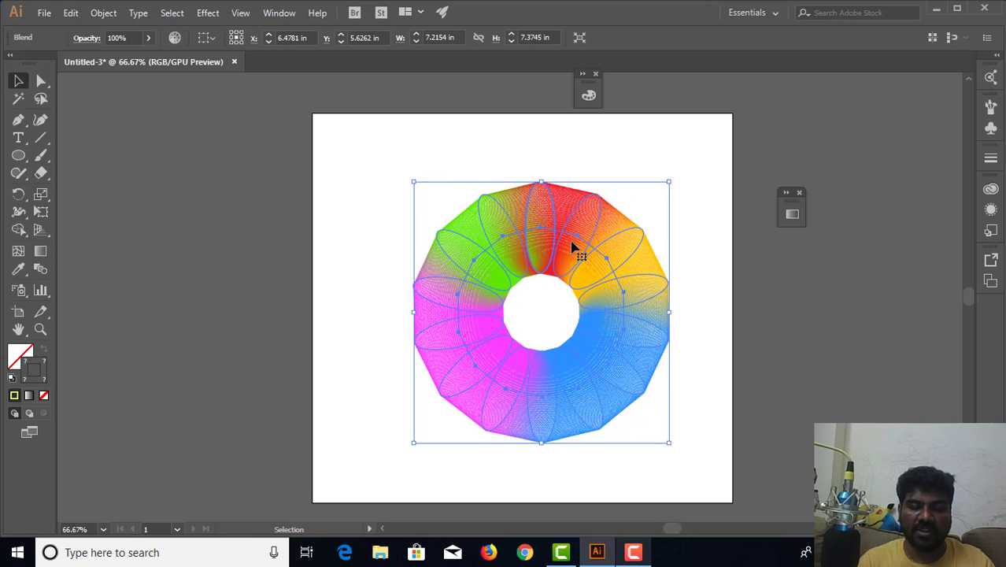
pyautogui.moveTo(572, 246); pyautogui.dragTo(549, 238)
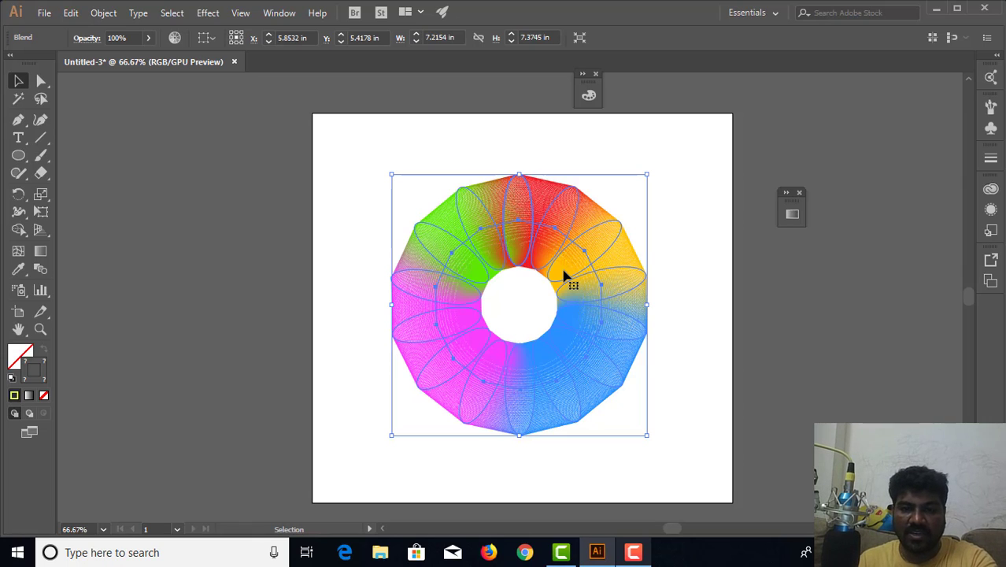
pyautogui.press('Delete')
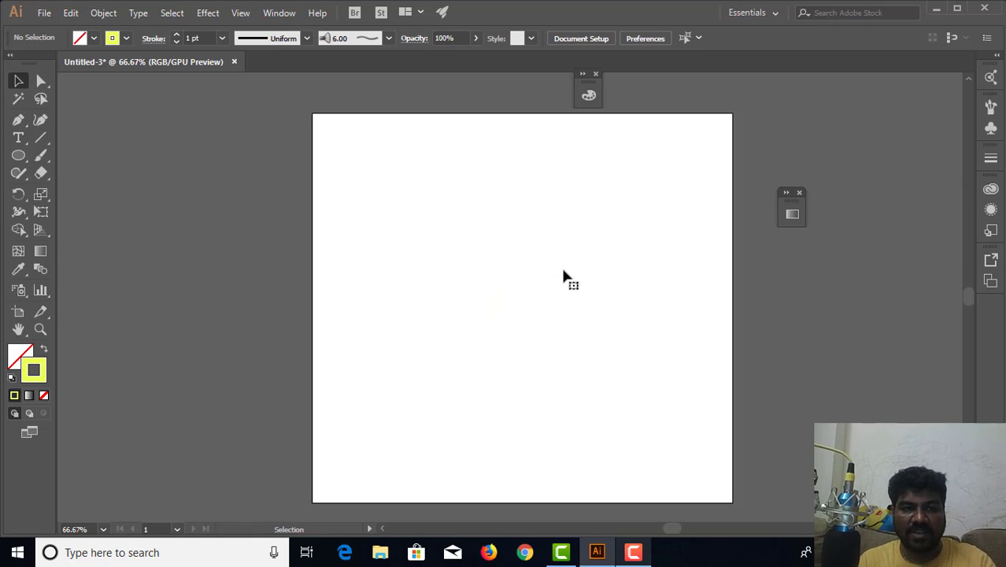
# Step: Draw a small five-pointed star near the top of the artboard with the Star tool
pyautogui.click(21, 156)
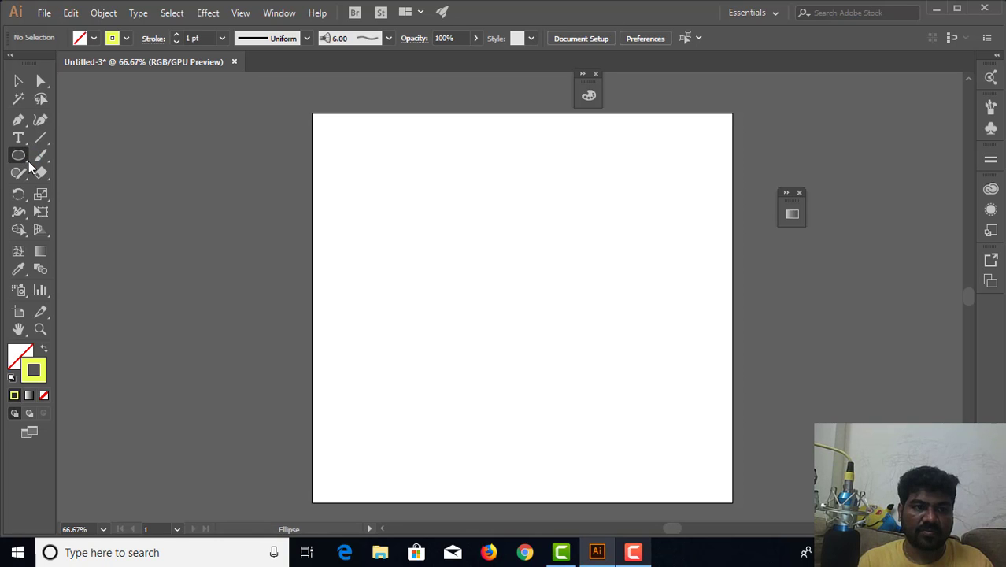
pyautogui.moveTo(29, 162); pyautogui.dragTo(78, 226)
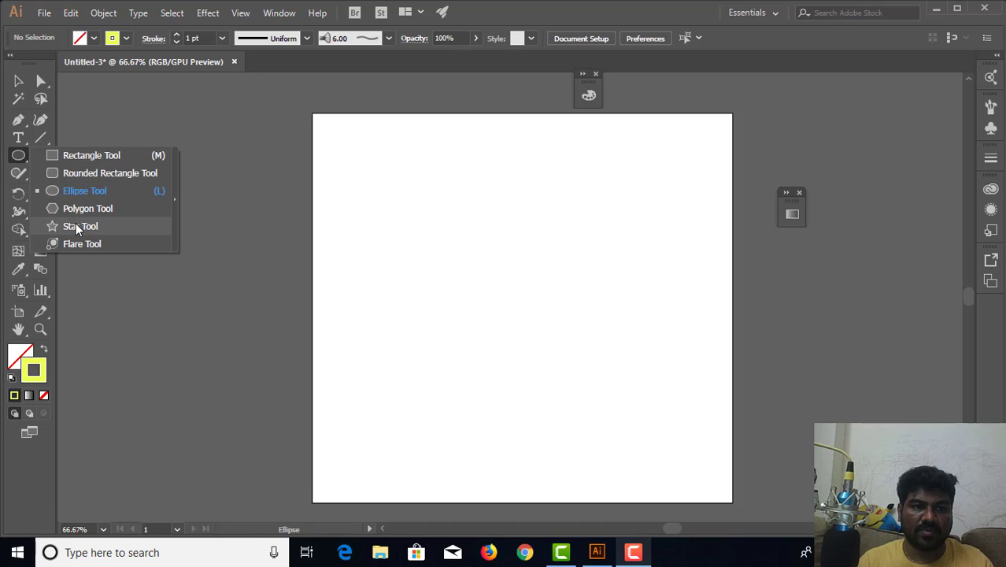
pyautogui.moveTo(78, 227); pyautogui.dragTo(78, 227)
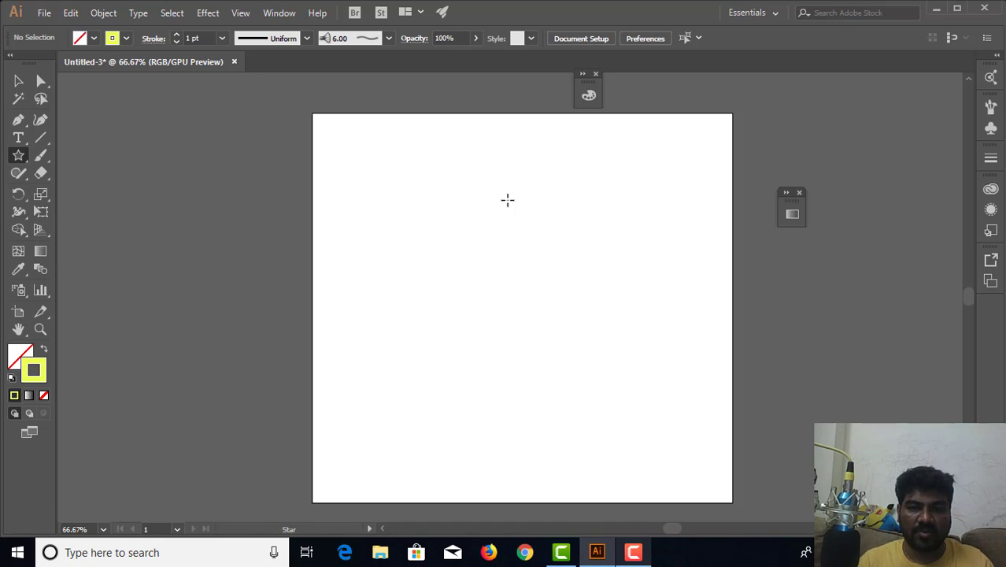
pyautogui.moveTo(469, 164); pyautogui.dragTo(496, 185)
pyautogui.click(18, 81)
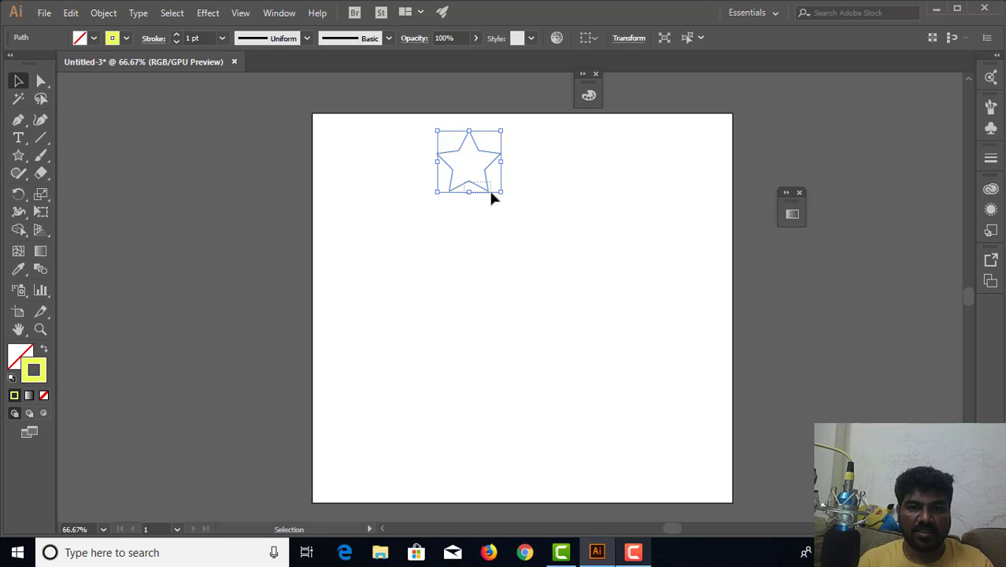
pyautogui.moveTo(470, 183); pyautogui.dragTo(502, 220)
pyautogui.click(18, 194)
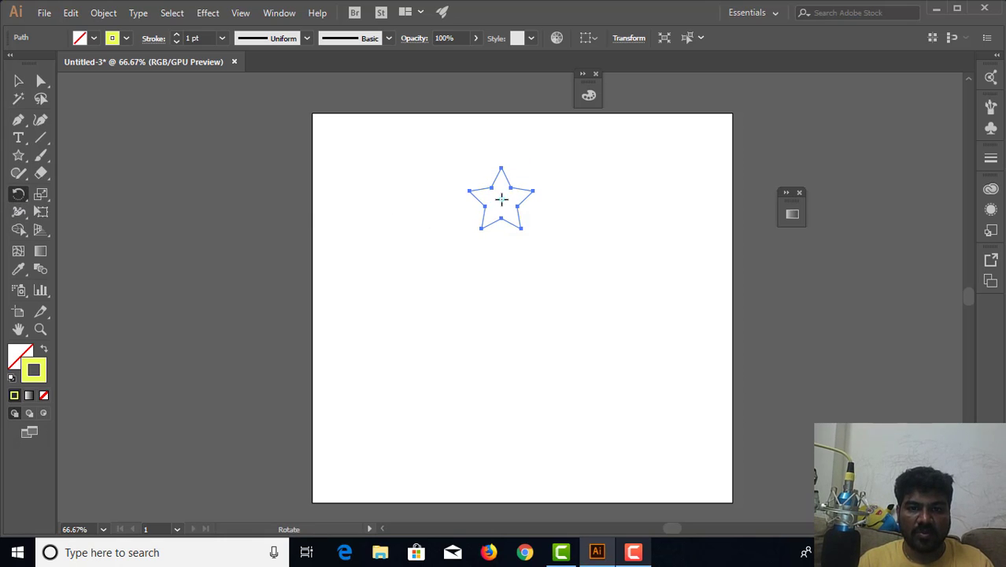
pyautogui.moveTo(501, 199); pyautogui.dragTo(500, 266)
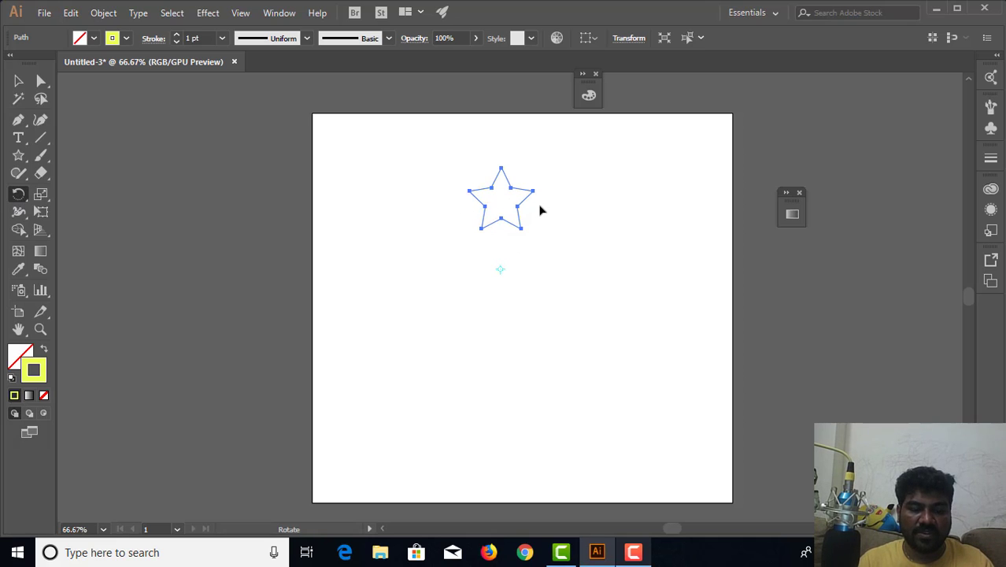
pyautogui.moveTo(533, 196); pyautogui.dragTo(590, 244)
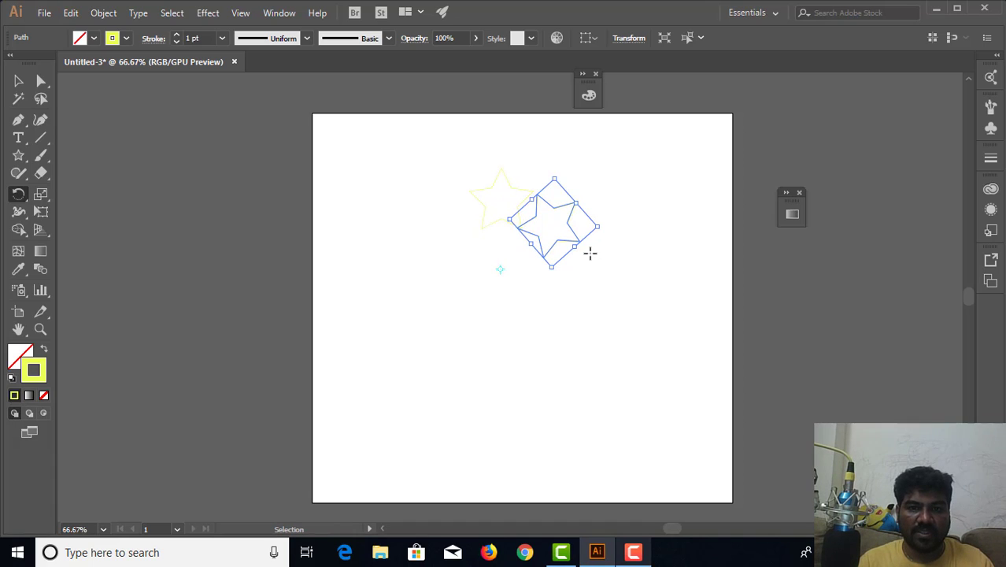
pyautogui.hotkey('ctrl', 'z')
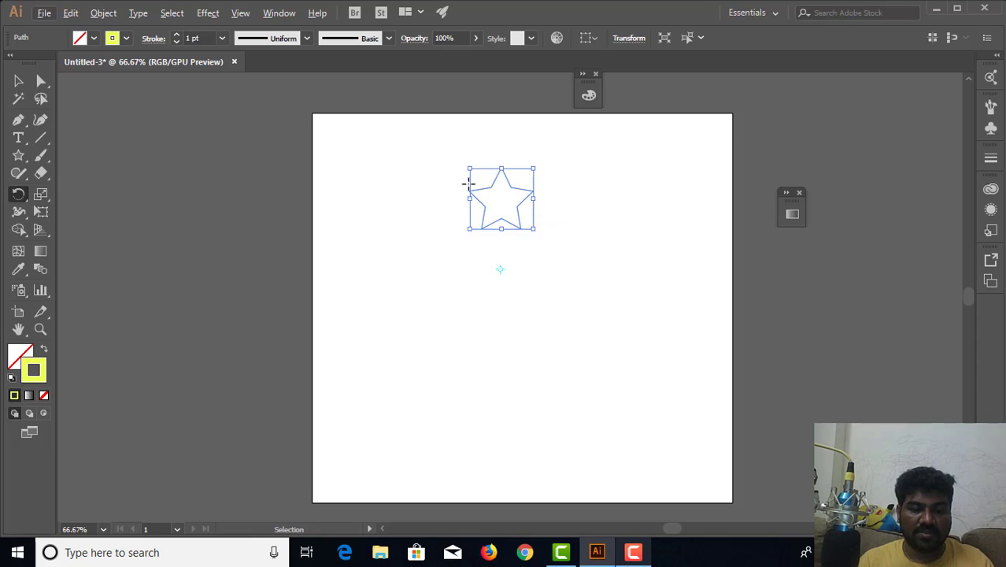
pyautogui.hotkey('ctrl', 'z')
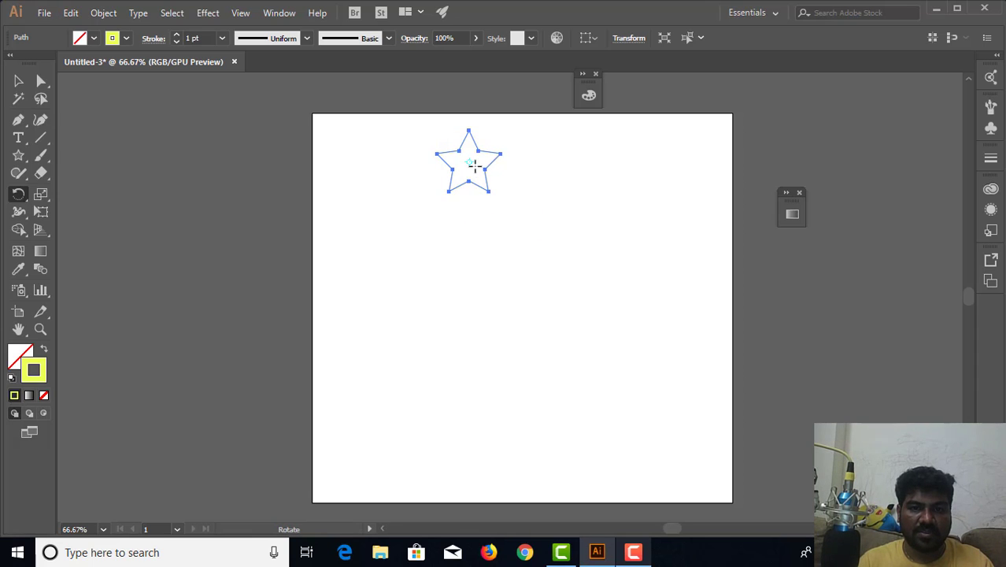
# Step: Rotate a copy of the star around a centre point below it and repeat the transformation until a full ring of overlapping stars is formed
pyautogui.click(468, 219)
pyautogui.moveTo(519, 164); pyautogui.dragTo(616, 231)
pyautogui.hotkey('ctrl', 'd')
pyautogui.hotkey('ctrl', 'd')
pyautogui.hotkey('ctrl', 'd')
pyautogui.hotkey('ctrl', 'd')
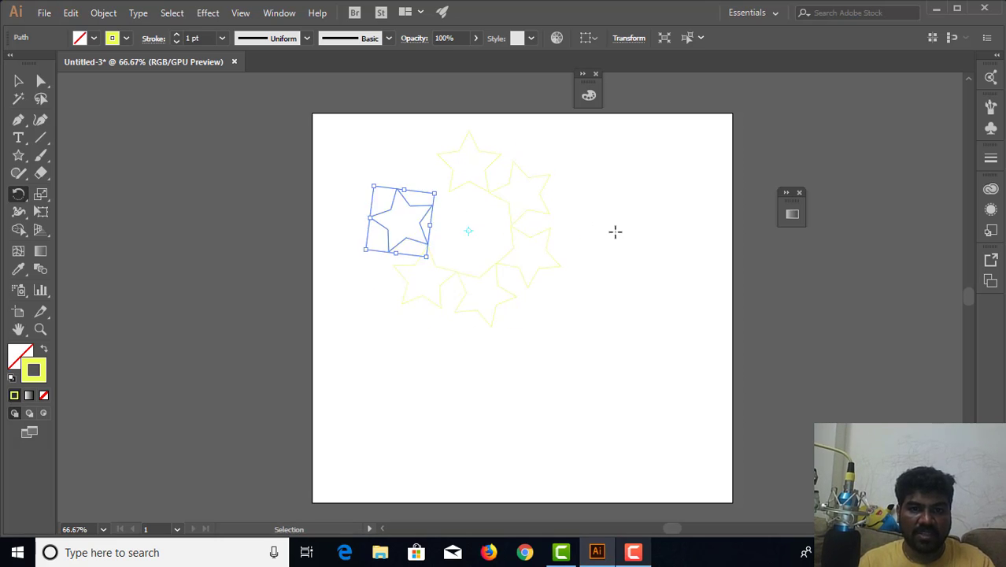
pyautogui.hotkey('ctrl', 'd')
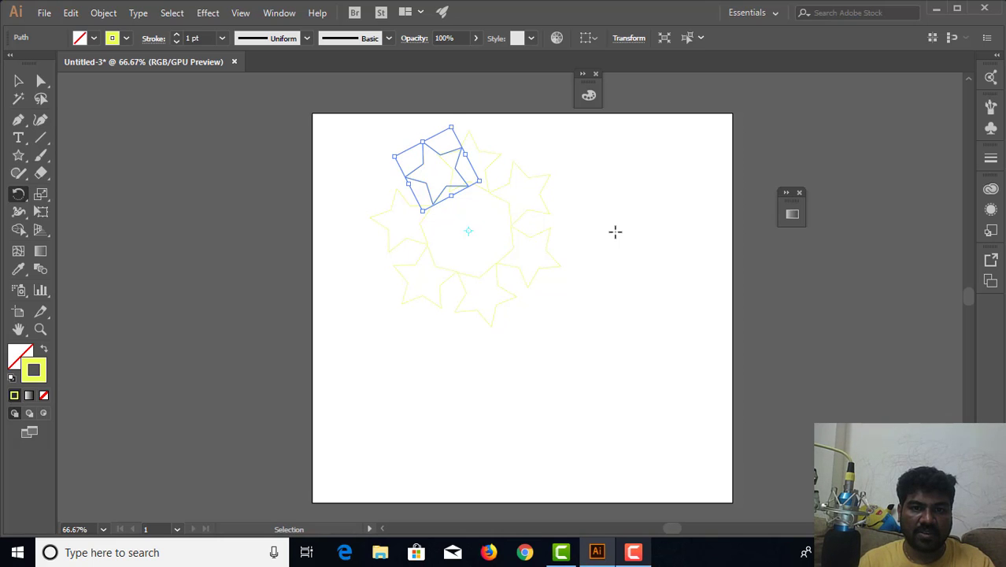
pyautogui.hotkey('ctrl', 'd')
pyautogui.hotkey('ctrl', 'd')
pyautogui.hotkey('ctrl', 'd')
pyautogui.hotkey('ctrl', 'd')
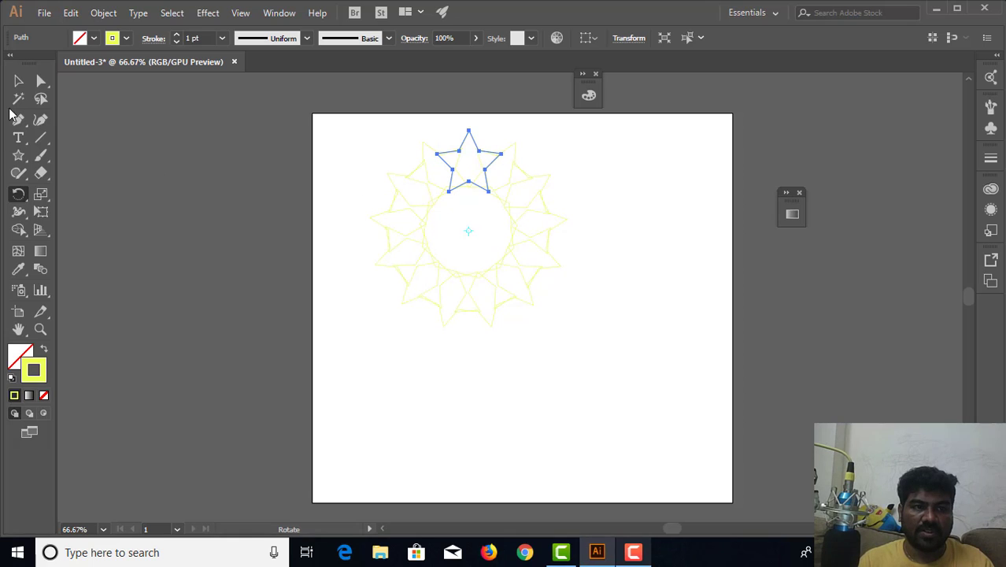
# Step: Select all the stars and move the ring to the centre of the artboard
pyautogui.click(18, 81)
pyautogui.click(607, 139)
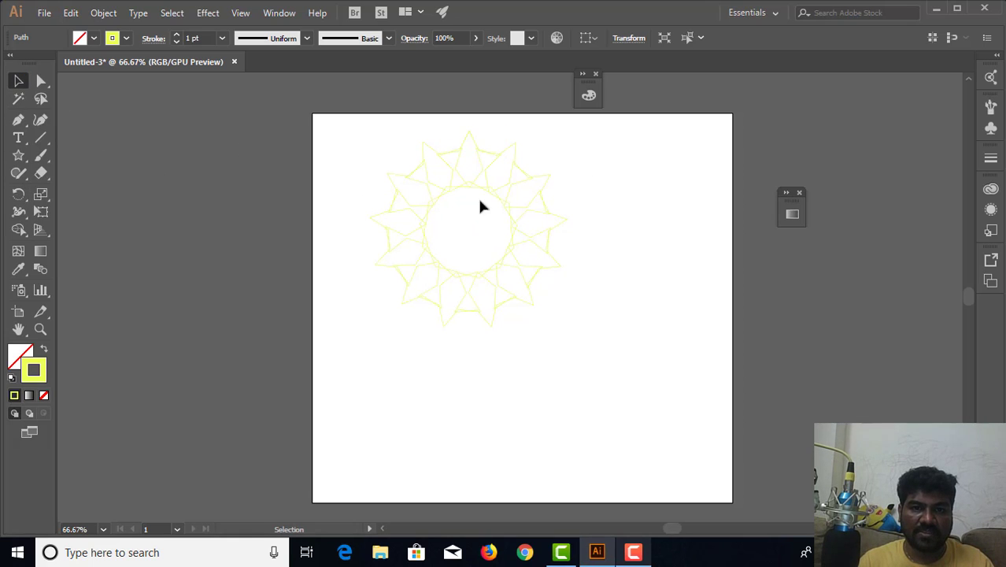
pyautogui.moveTo(432, 265); pyautogui.dragTo(609, 360)
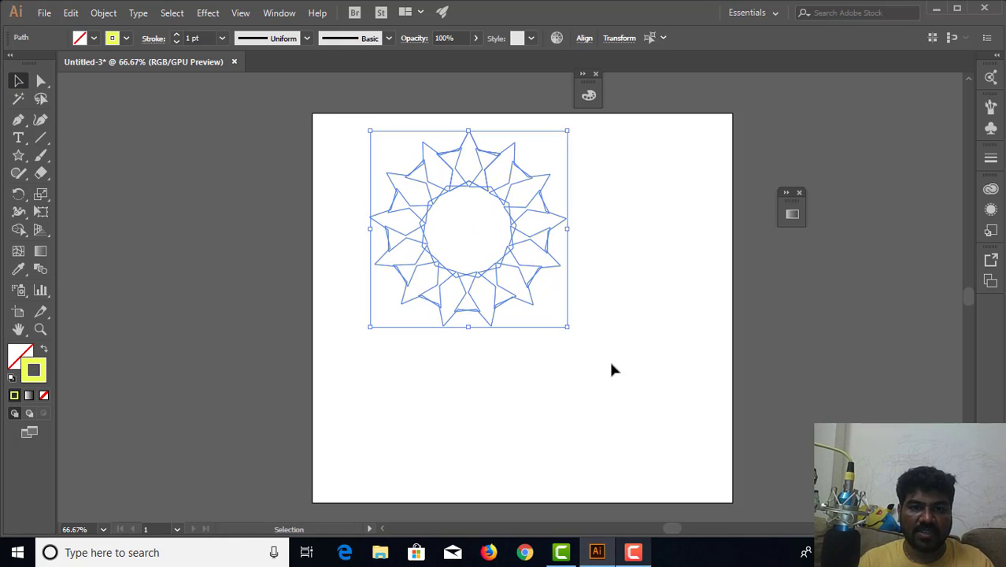
pyautogui.moveTo(513, 229); pyautogui.dragTo(566, 306)
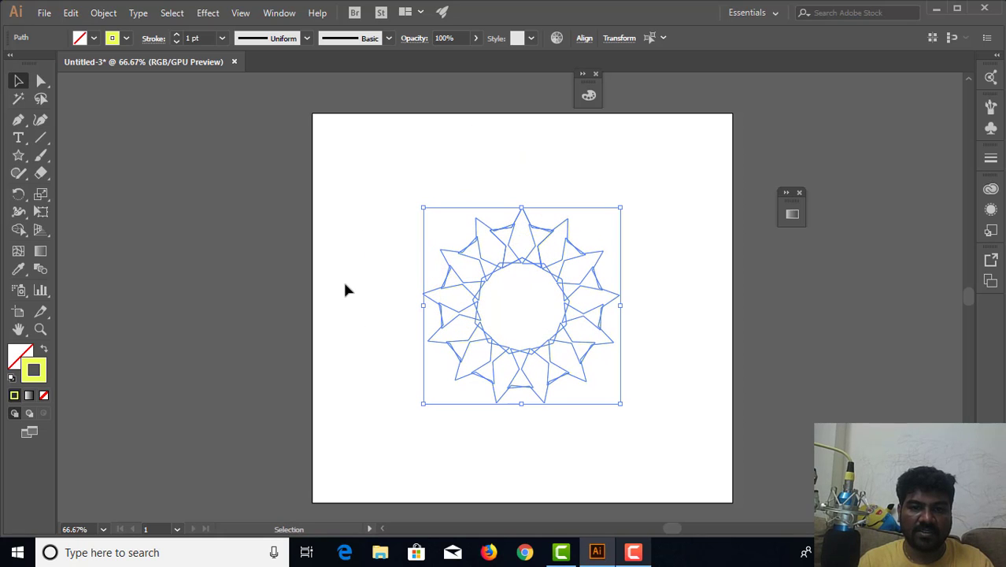
# Step: Set the stroke colour of the selected stars to the red swatch
pyautogui.click(125, 40)
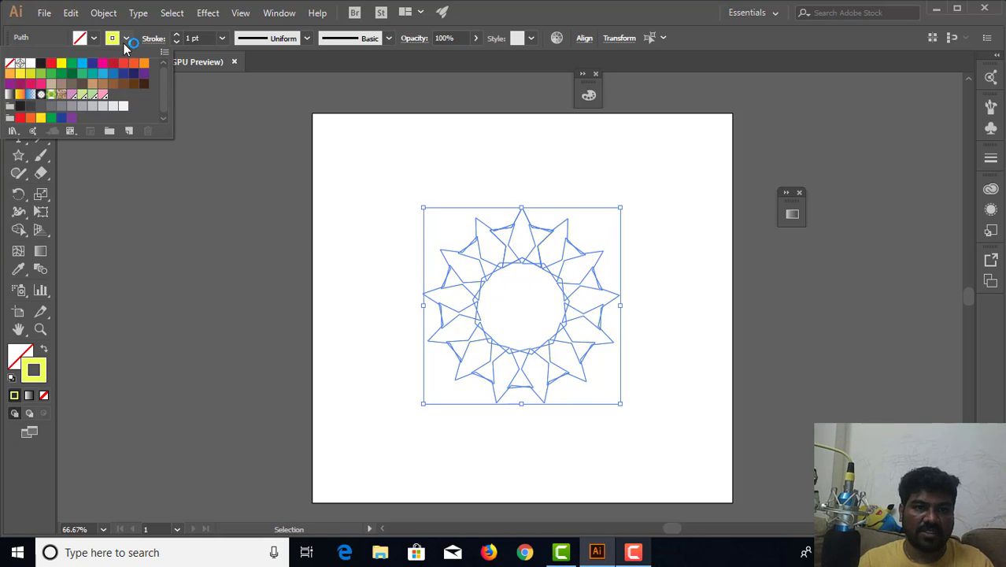
pyautogui.click(50, 63)
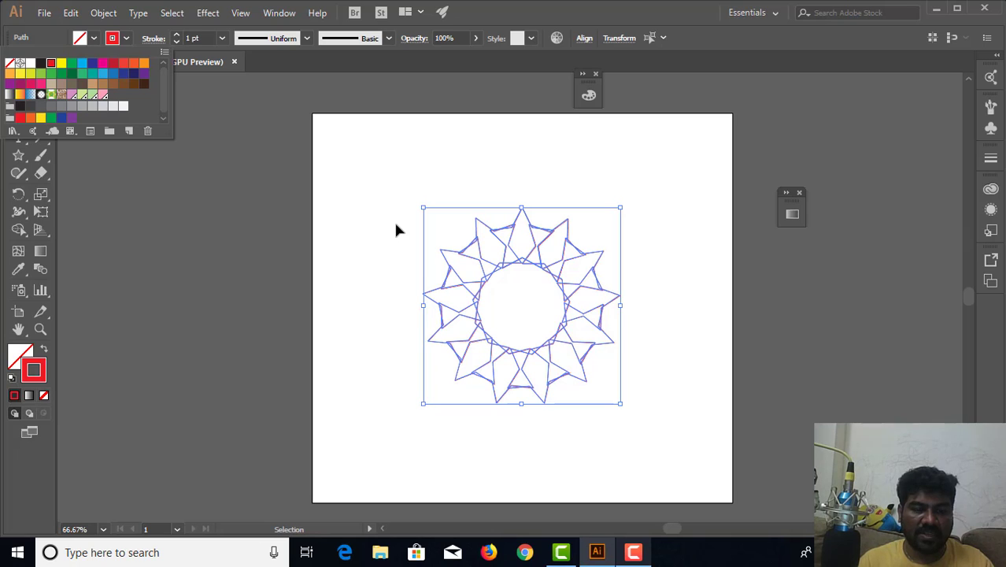
pyautogui.click(361, 191)
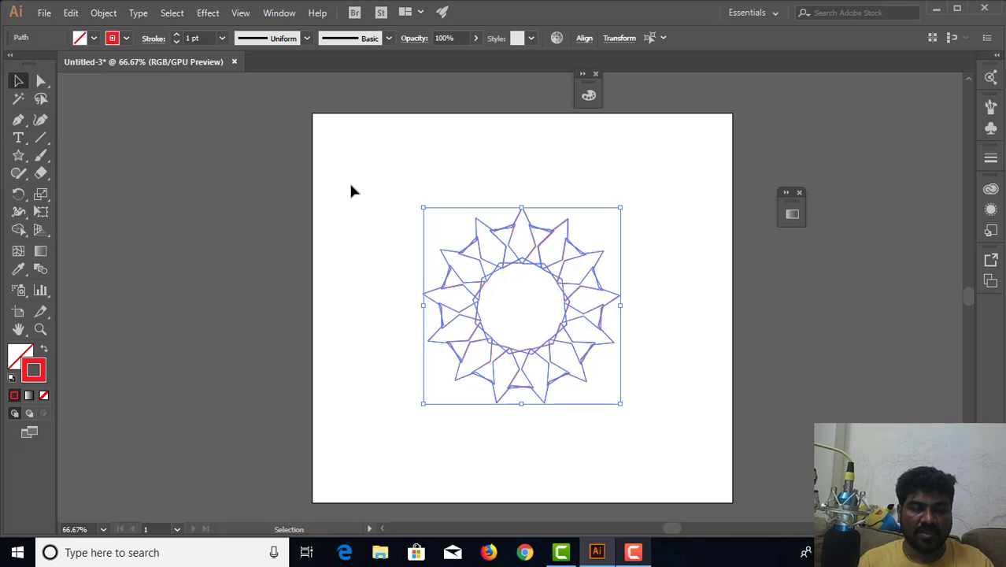
# Step: Make a blend from all the selected red stars and activate the Blend tool
pyautogui.press('a')
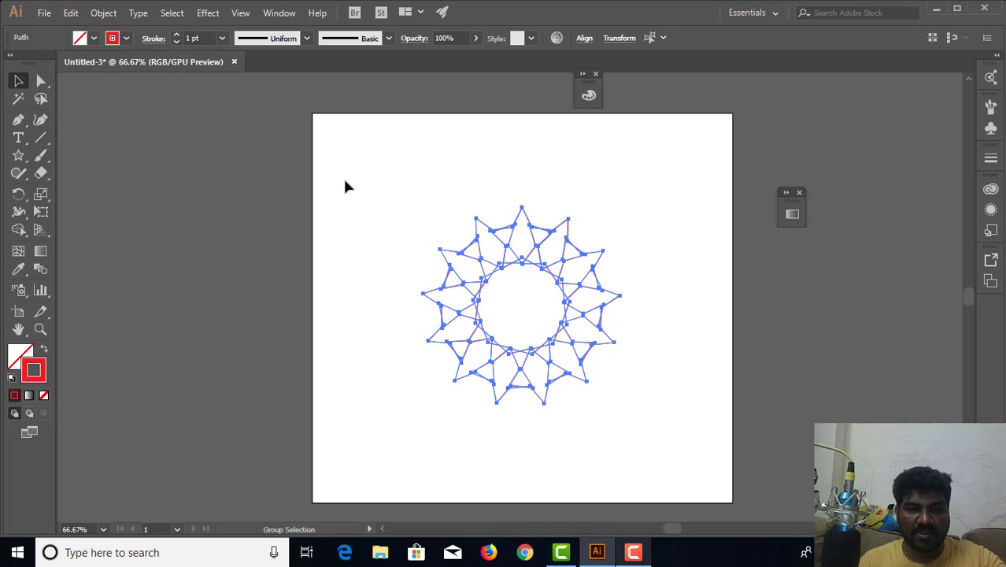
pyautogui.hotkey('ctrl', 'alt', 'b')
pyautogui.press('v')
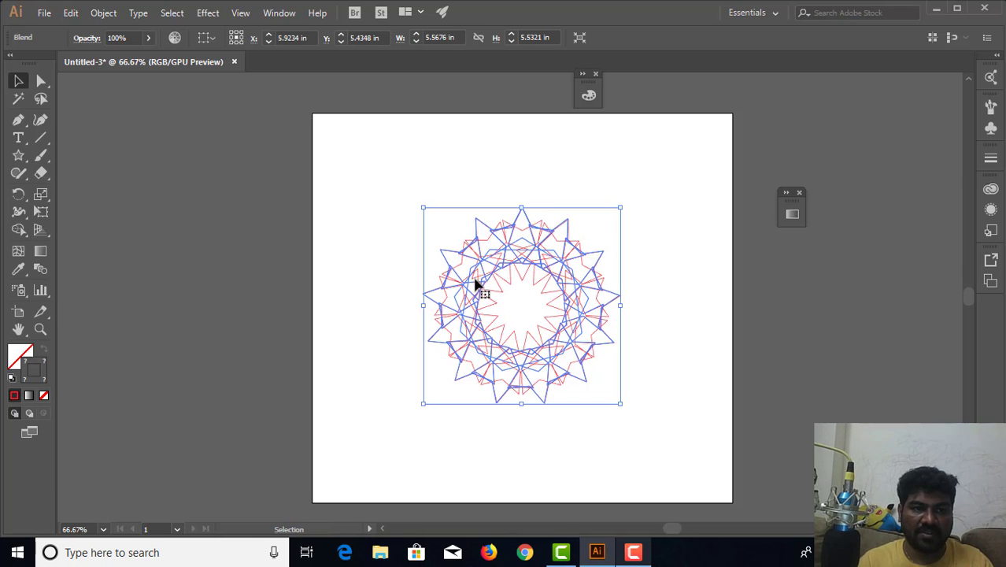
pyautogui.click(41, 268)
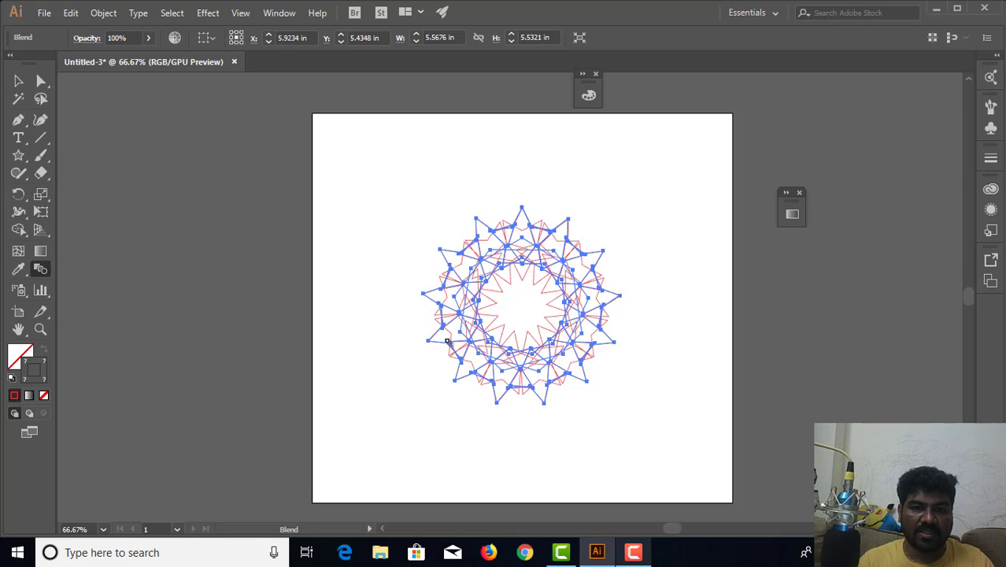
# Step: Set the star blend's spacing to Specified Steps with 30 steps and turn on the preview
pyautogui.doubleClick(43, 270)
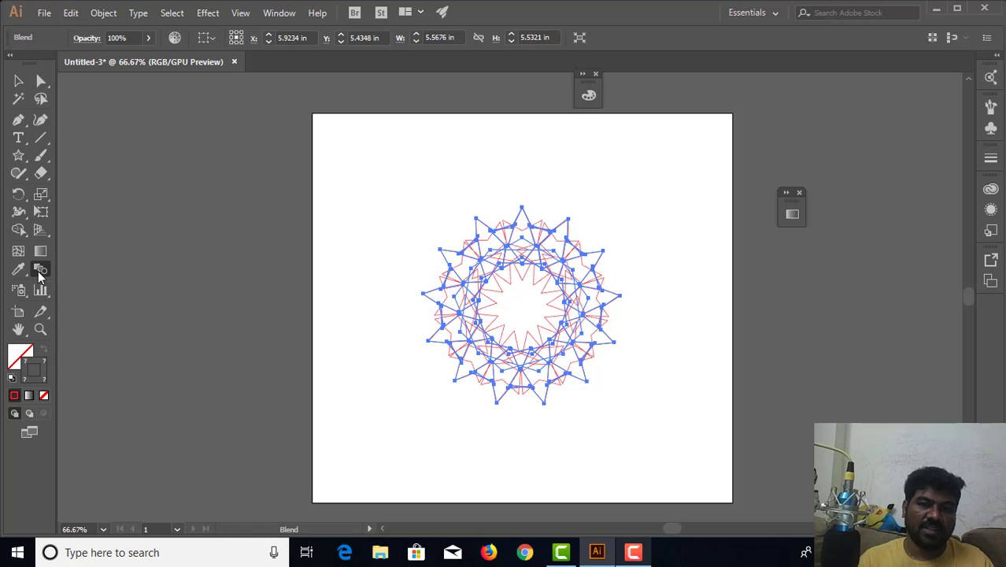
pyautogui.doubleClick(41, 267)
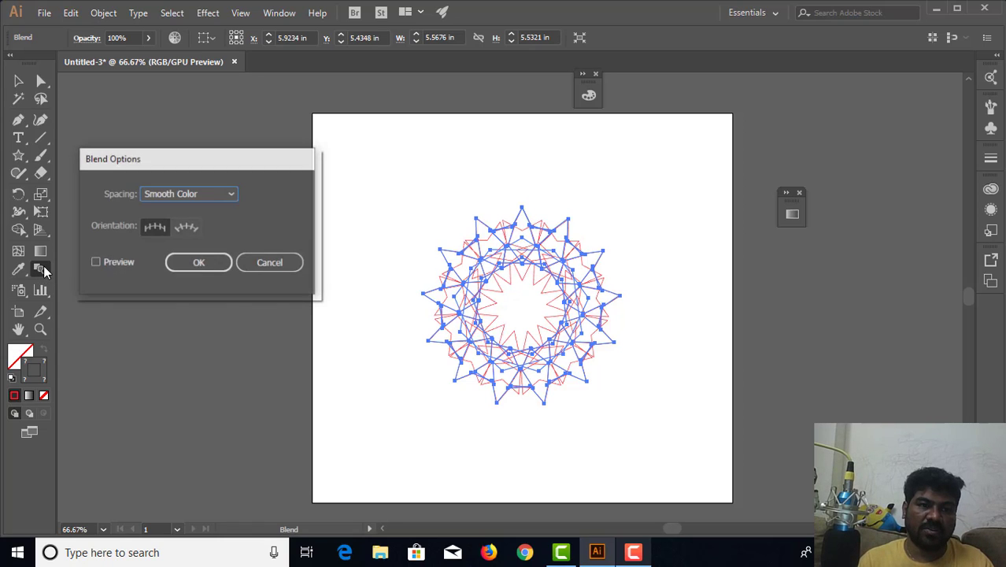
pyautogui.click(208, 195)
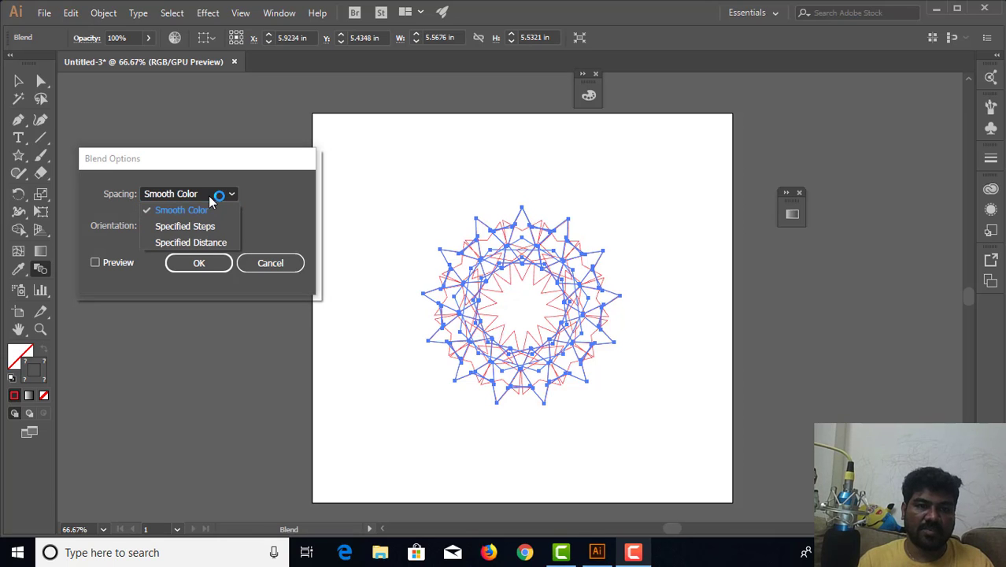
pyautogui.click(189, 227)
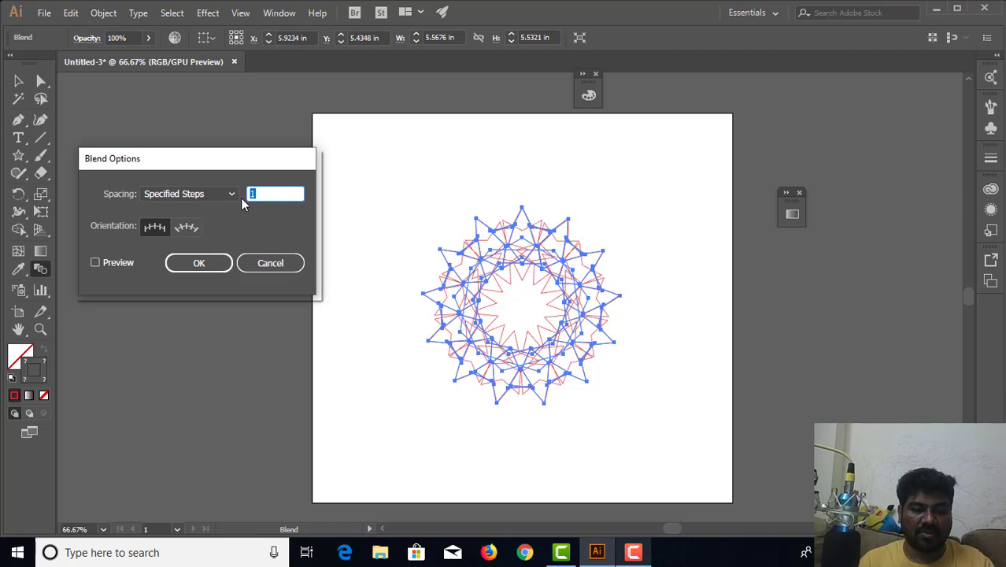
pyautogui.write('30')
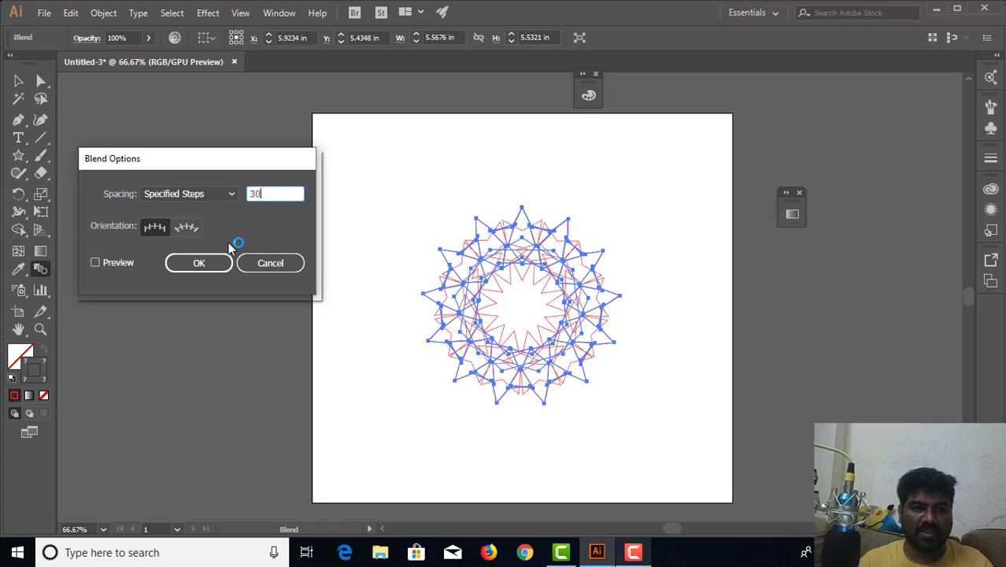
pyautogui.click(111, 264)
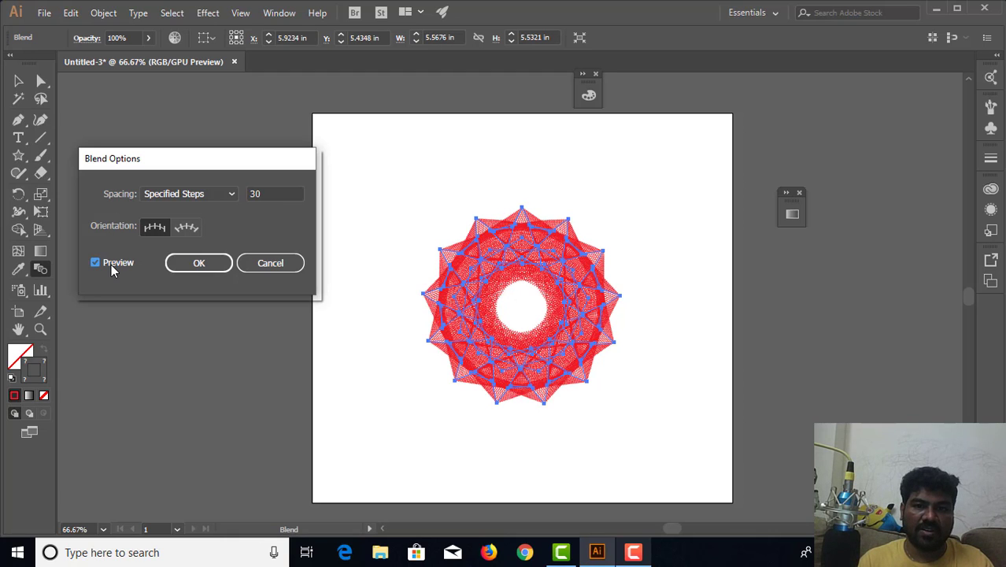
# Step: Try the Align to Path orientation on the blend, return it to Align to Page and apply the blend options
pyautogui.click(195, 265)
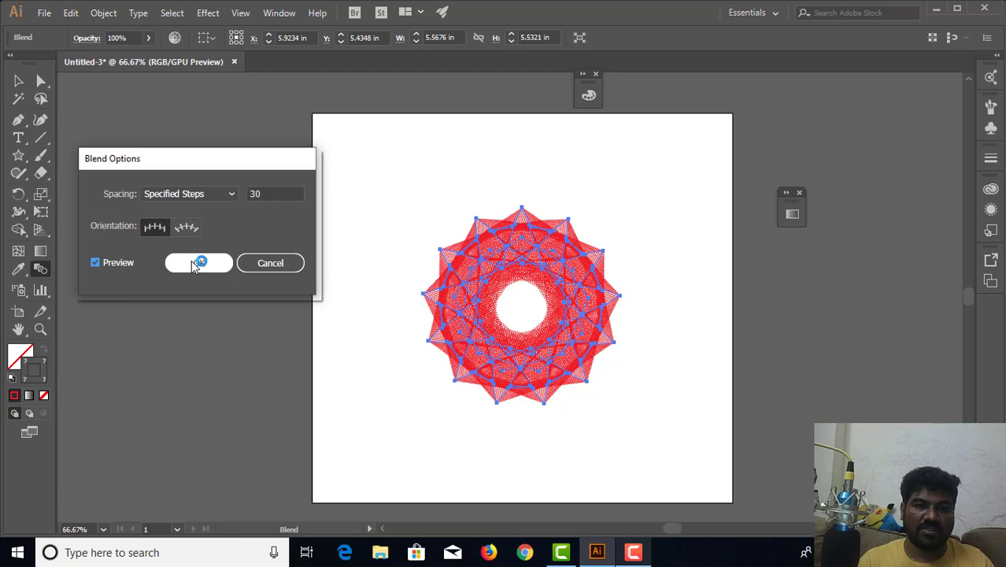
pyautogui.click(185, 232)
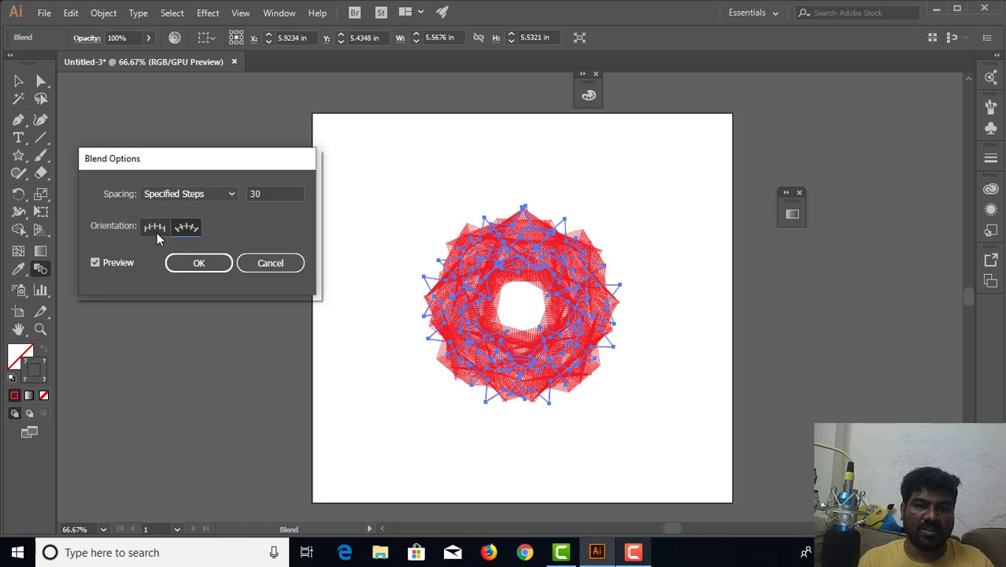
pyautogui.click(146, 231)
pyautogui.click(199, 263)
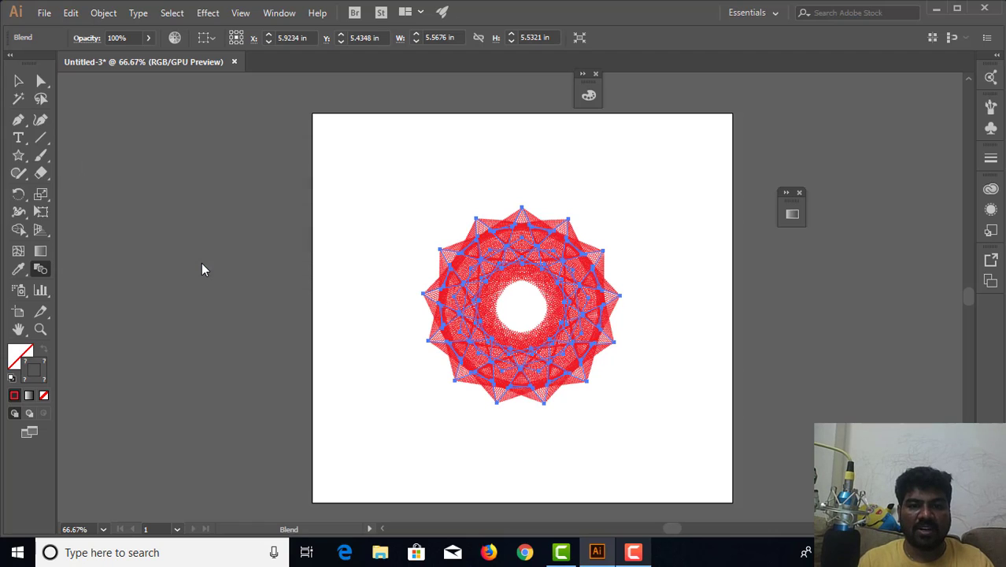
# Step: Pull the outer tip of the lower-right star outward from the blended ring by its anchor point
pyautogui.click(20, 83)
pyautogui.click(331, 241)
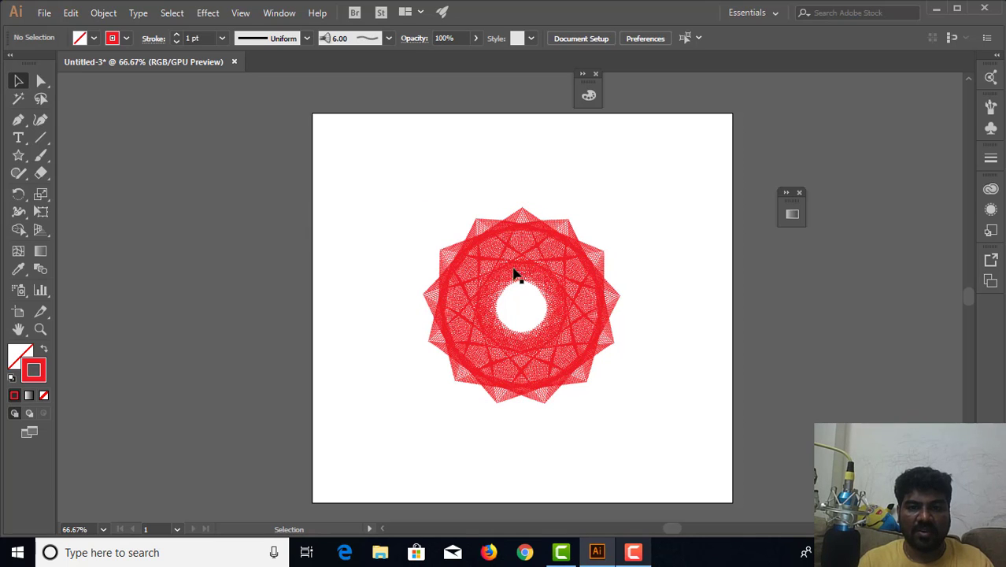
pyautogui.click(565, 274)
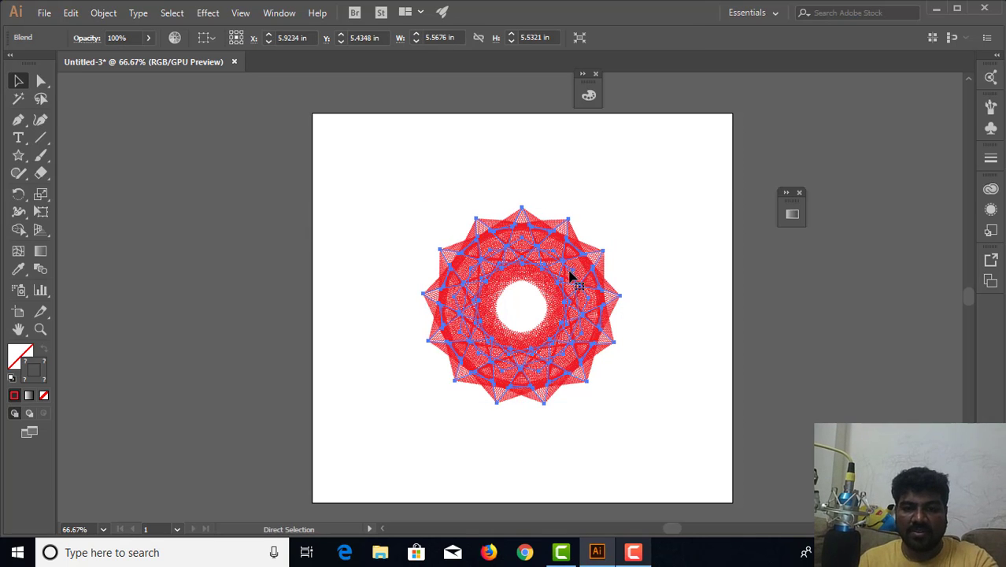
pyautogui.hotkey('ctrl', '1')
pyautogui.moveTo(602, 252); pyautogui.dragTo(519, 255)
pyautogui.click(43, 83)
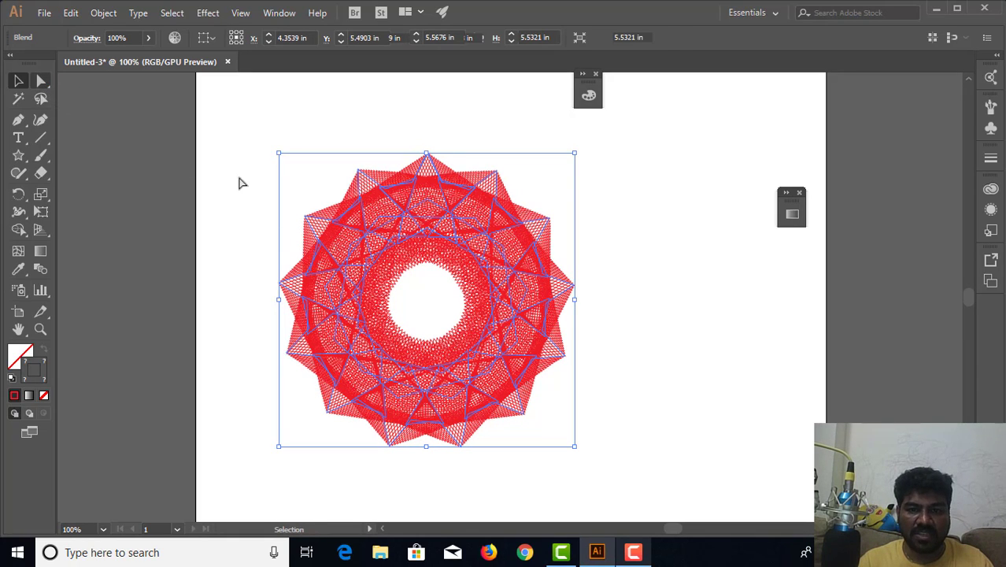
pyautogui.moveTo(567, 357); pyautogui.dragTo(662, 399)
pyautogui.click(622, 385)
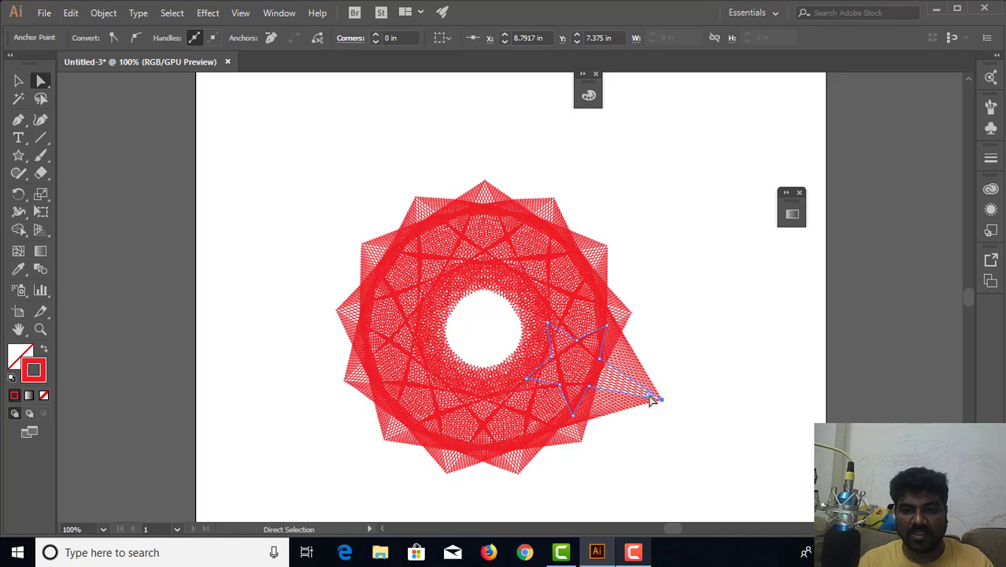
# Step: Pull the tip of a star at the bottom of the ring downward and undo both anchor point moves
pyautogui.click(521, 474)
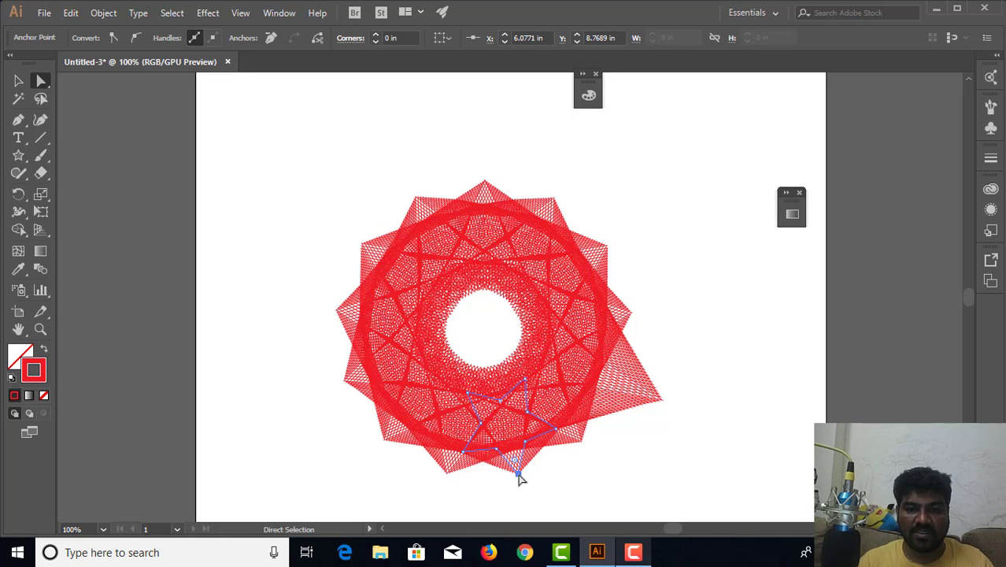
pyautogui.moveTo(521, 474); pyautogui.dragTo(525, 508)
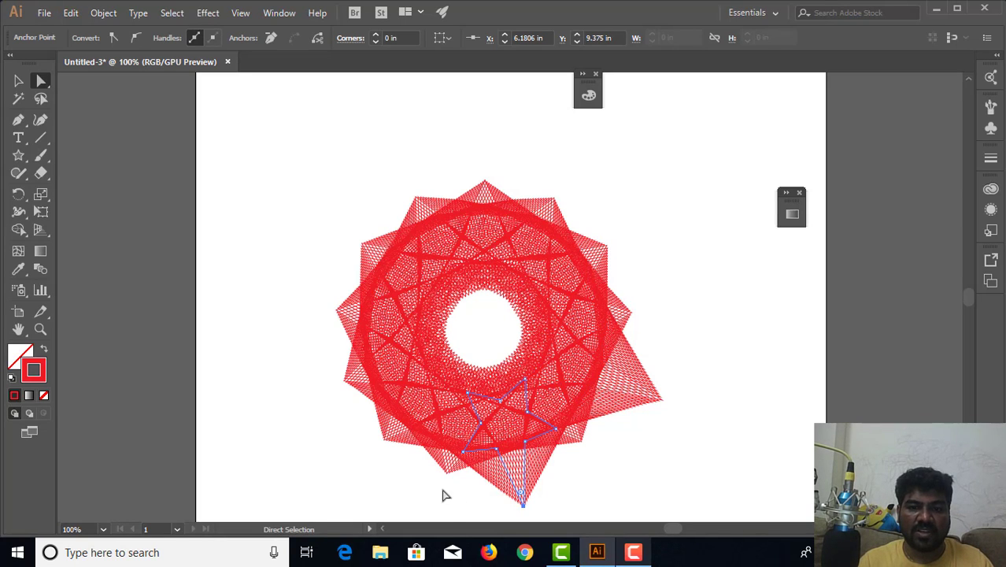
pyautogui.click(527, 462)
pyautogui.hotkey('ctrl', 'z')
pyautogui.hotkey('ctrl', 'z')
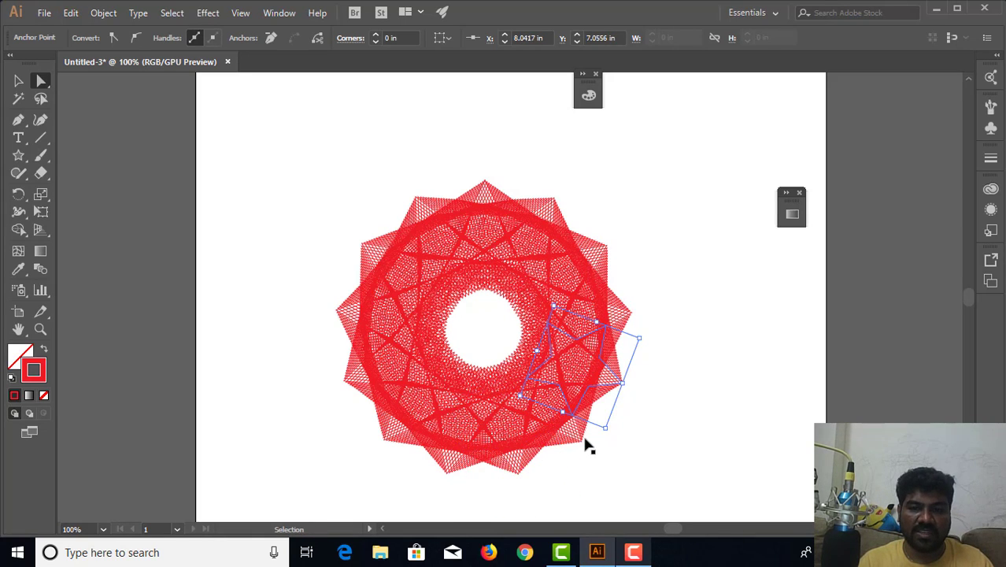
# Step: Lasso the anchor points on the right side of the ring and set their stroke colour to yellow, fff600
pyautogui.click(18, 80)
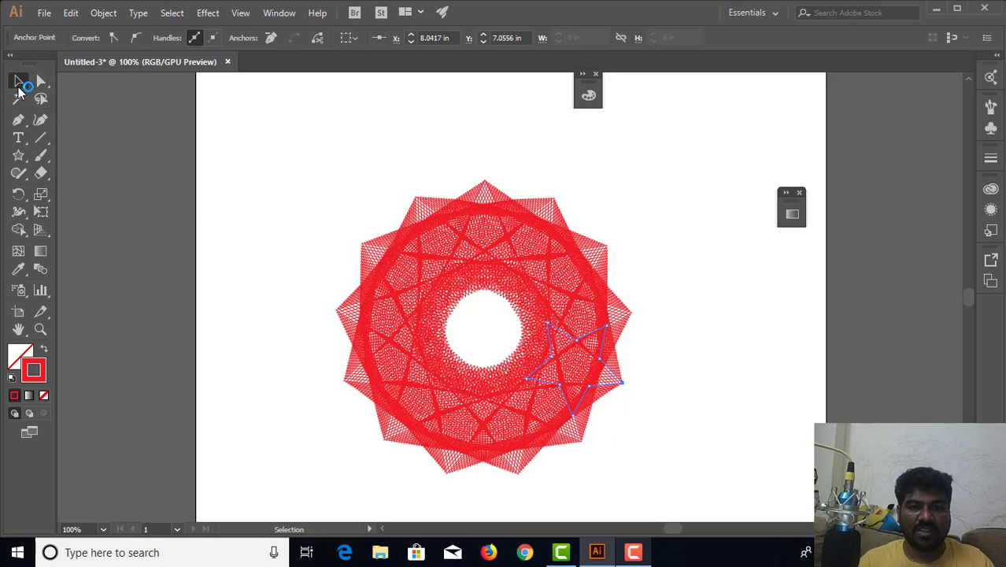
pyautogui.moveTo(542, 281); pyautogui.dragTo(467, 171)
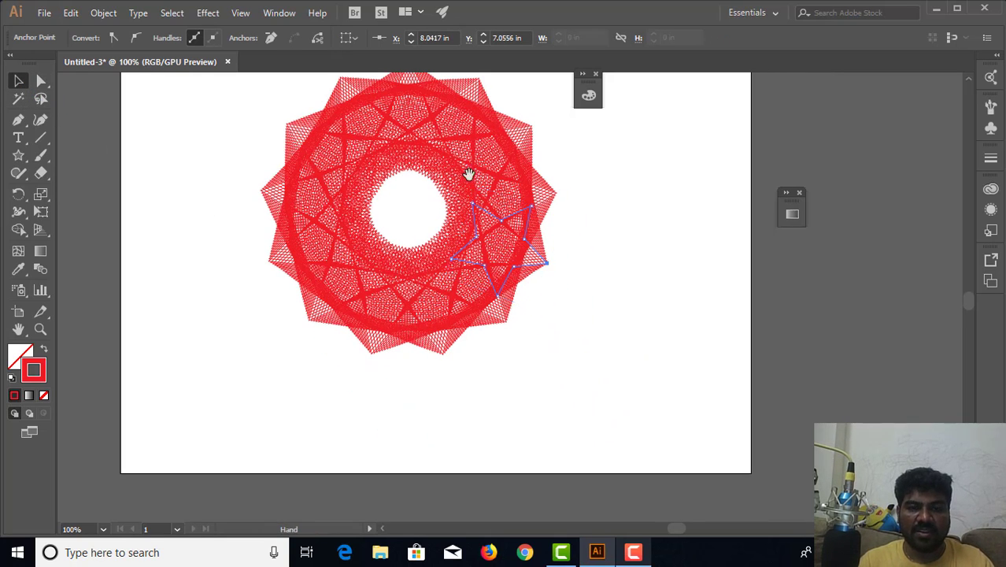
pyautogui.scroll(2, 466, 171)
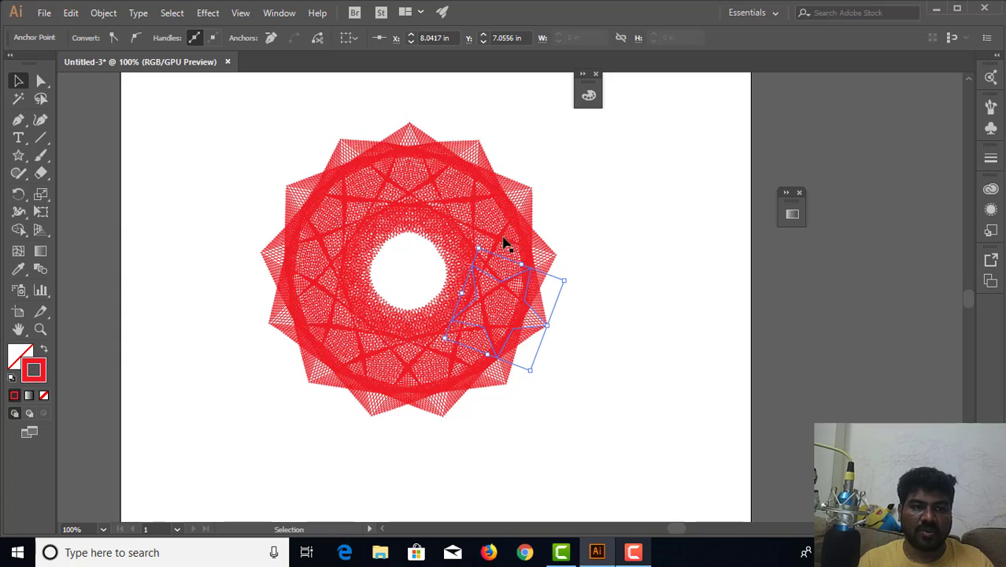
pyautogui.click(41, 98)
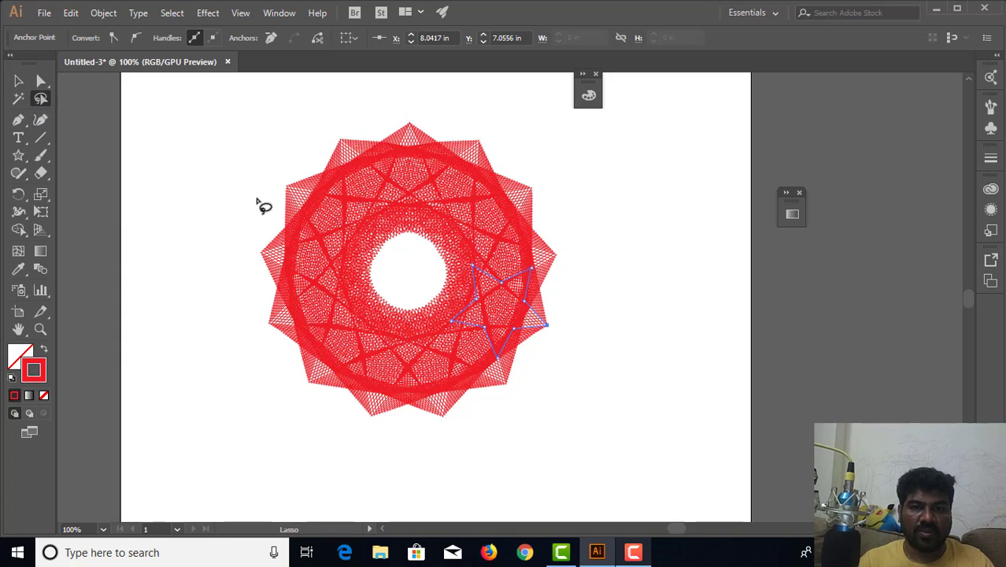
pyautogui.moveTo(541, 153)
pyautogui.mouseDown()
pyautogui.moveTo(462, 184)
pyautogui.moveTo(456, 290)
pyautogui.moveTo(620, 282)
pyautogui.moveTo(569, 150)
pyautogui.moveTo(516, 159)
pyautogui.mouseUp()
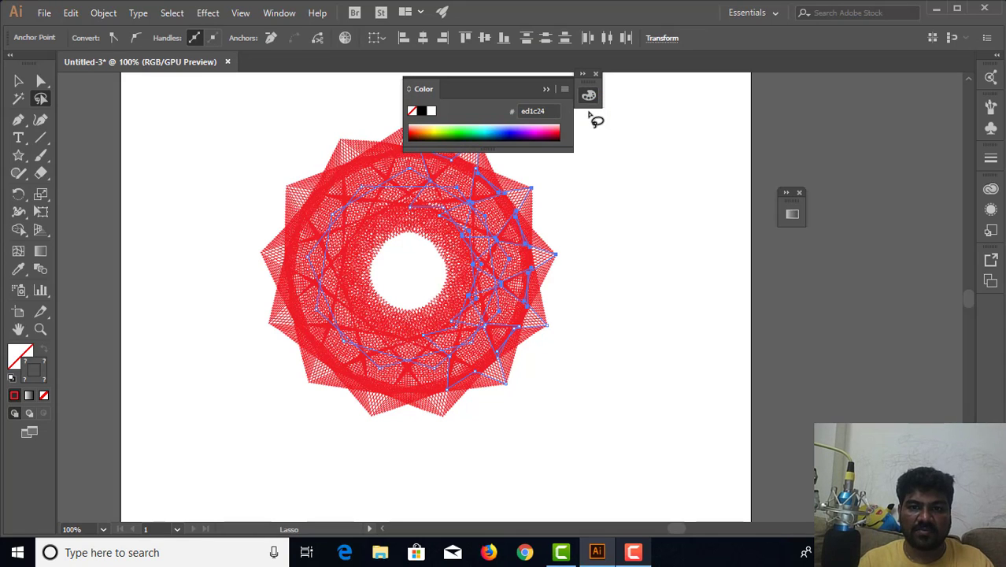
pyautogui.click(436, 126)
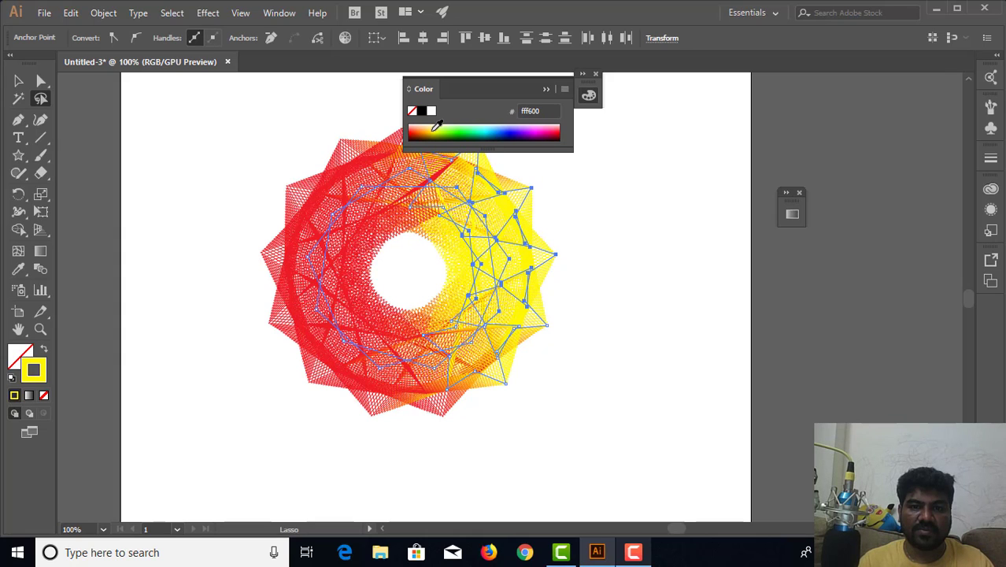
pyautogui.click(543, 89)
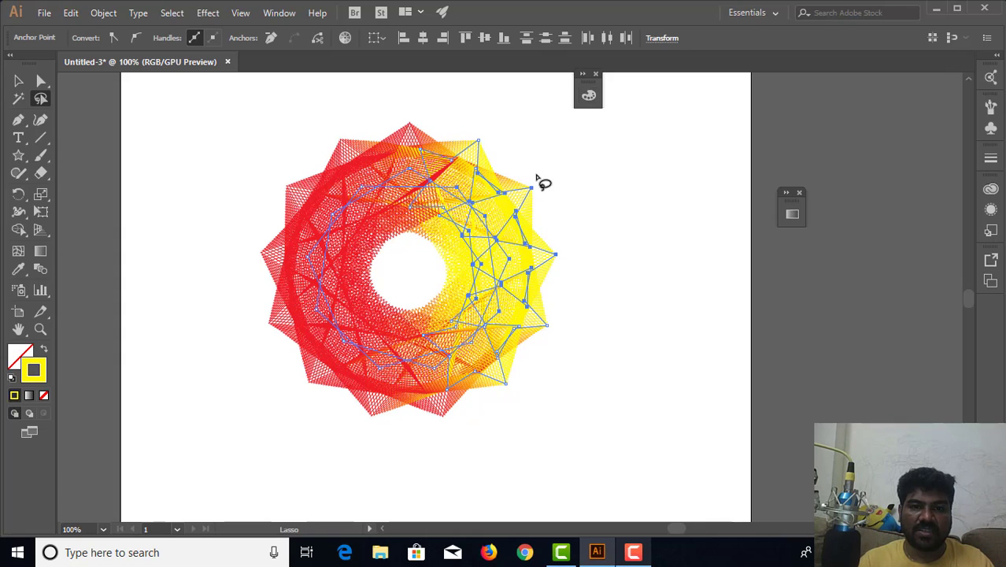
# Step: Lasso the anchor points on the left side of the ring and set their stroke colour to purple, 5400e9
pyautogui.moveTo(285, 164)
pyautogui.mouseDown()
pyautogui.moveTo(267, 295)
pyautogui.moveTo(419, 307)
pyautogui.moveTo(411, 214)
pyautogui.moveTo(329, 147)
pyautogui.moveTo(236, 154)
pyautogui.mouseUp()
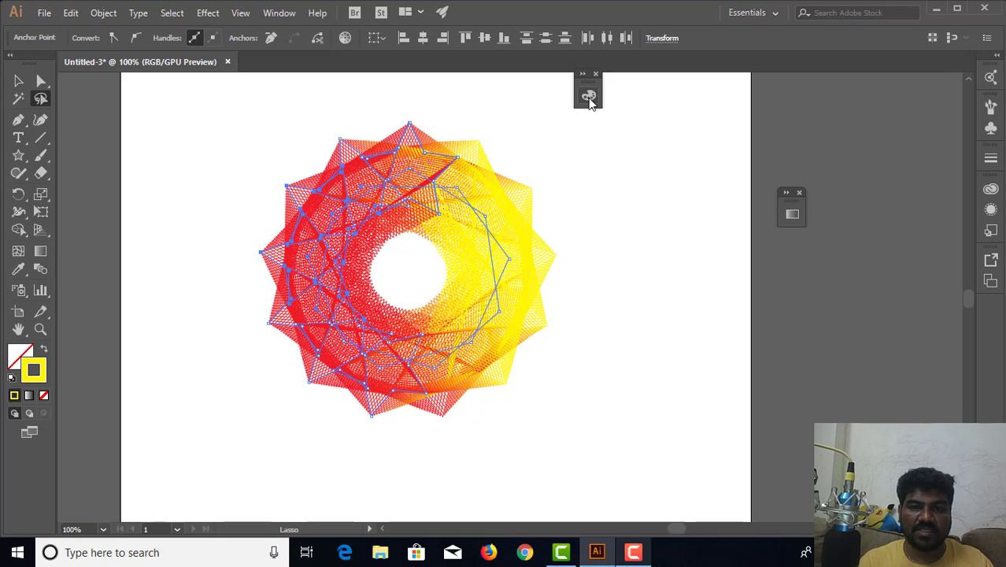
pyautogui.click(590, 98)
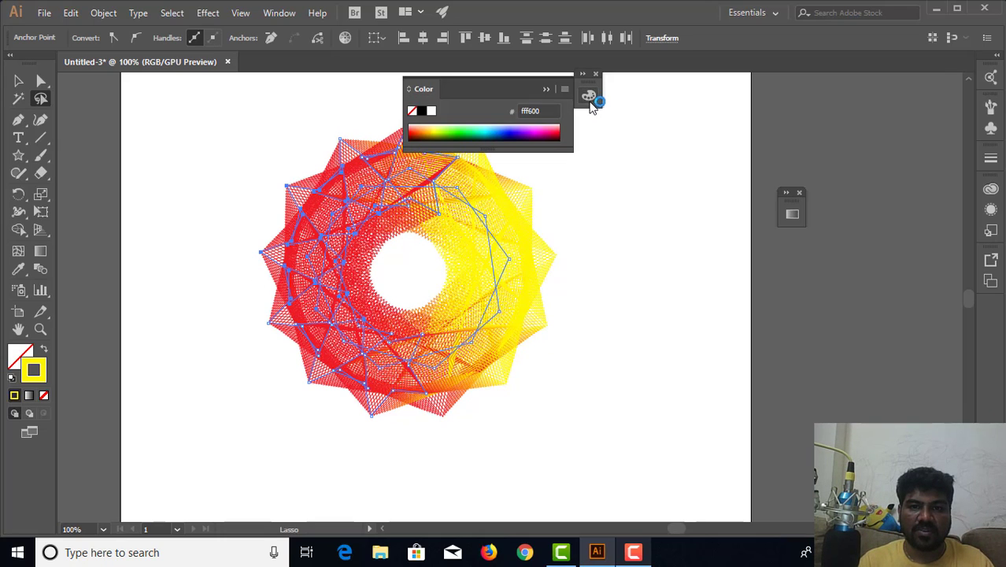
pyautogui.click(522, 132)
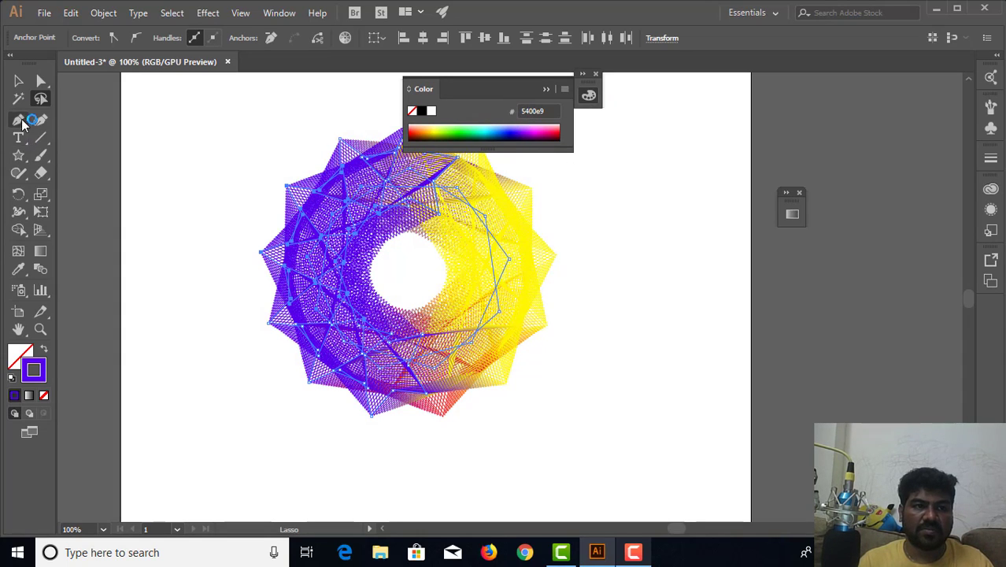
# Step: Deselect the ring and set the stroke colour to light blue, 5594ff, with nothing selected
pyautogui.click(19, 80)
pyautogui.click(418, 218)
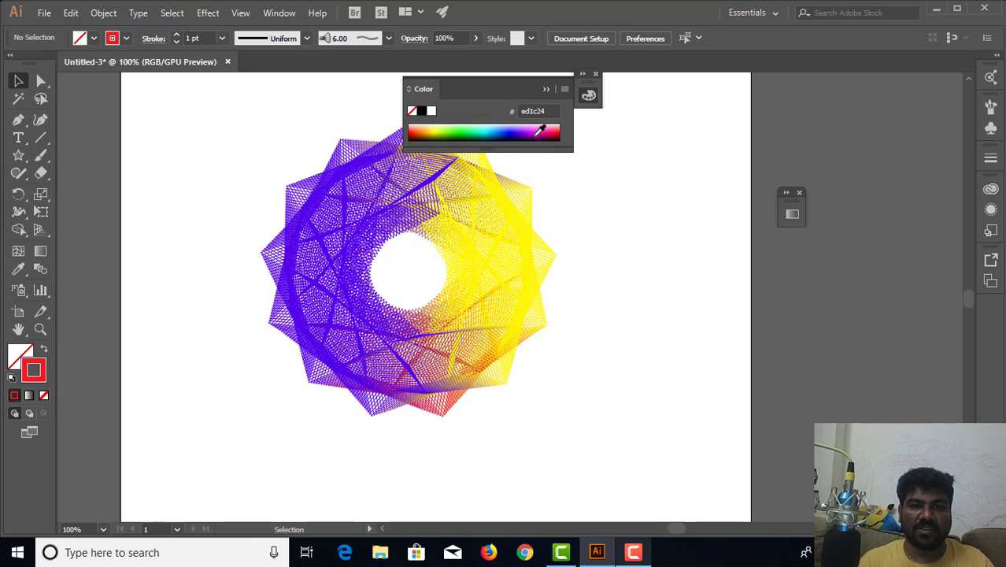
pyautogui.click(482, 138)
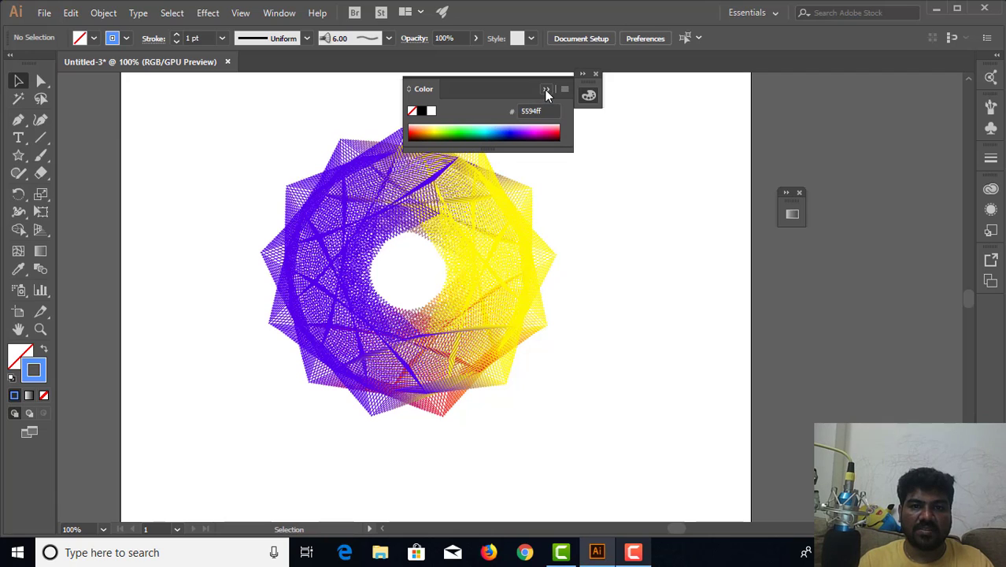
pyautogui.click(545, 89)
# Step: Select the multicoloured star blend, move it slightly to the right and delete it from the artboard
pyautogui.click(342, 224)
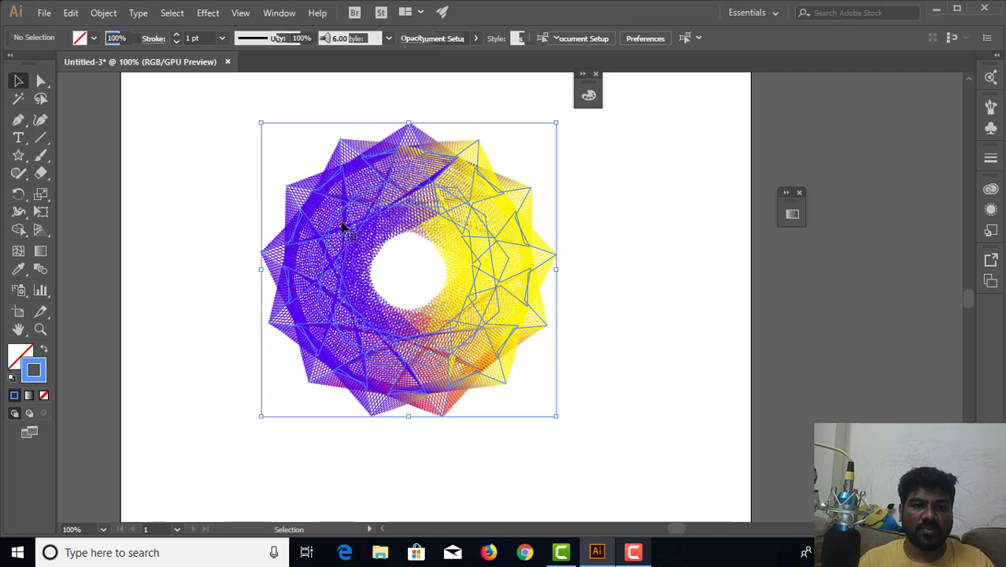
pyautogui.moveTo(351, 229); pyautogui.dragTo(413, 224)
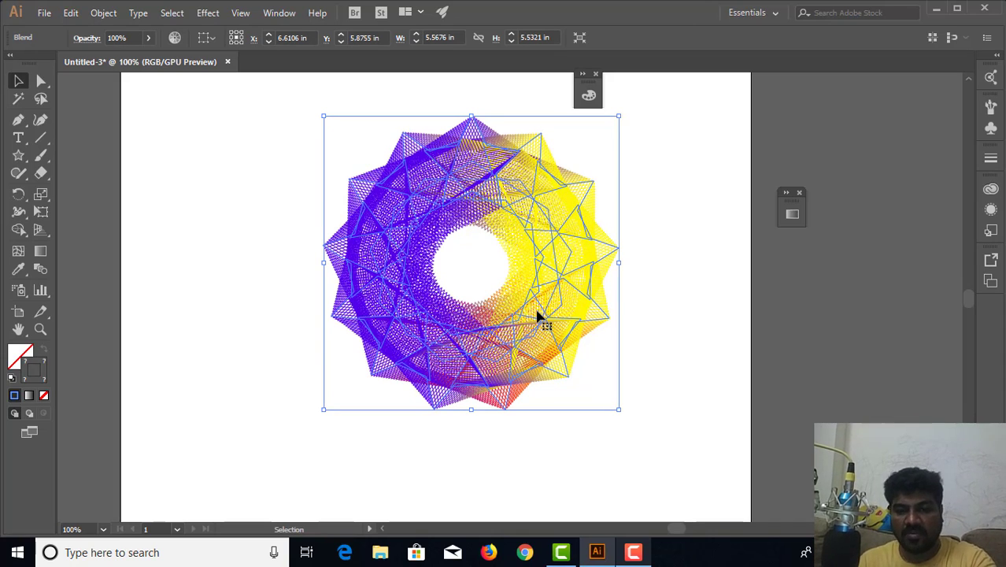
pyautogui.press('Delete')
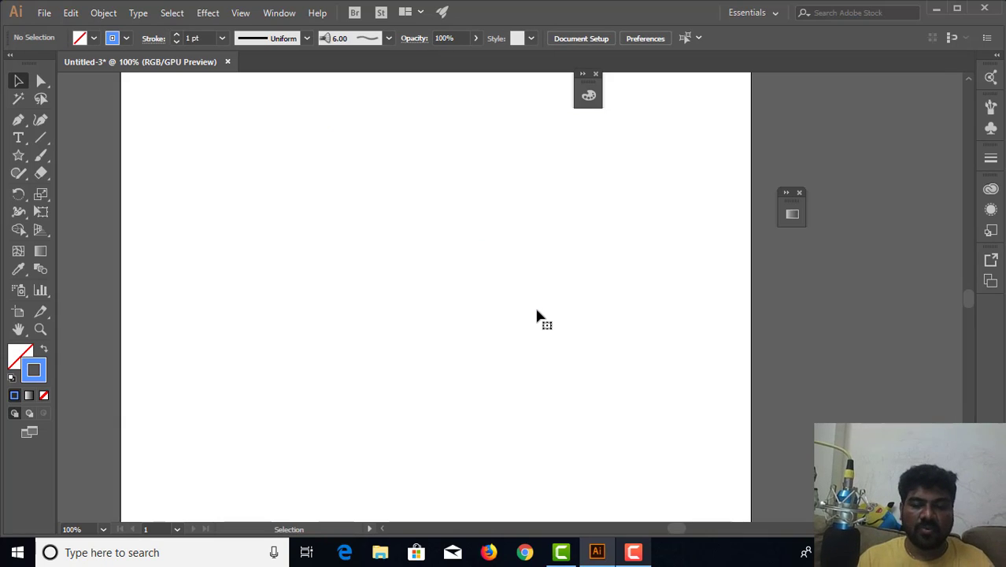